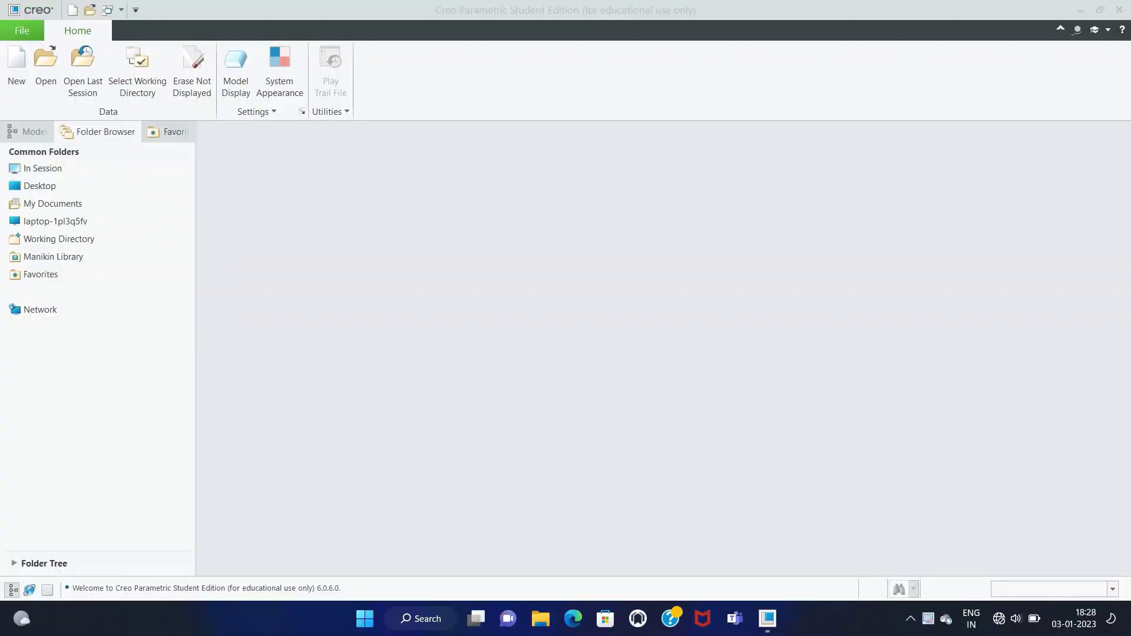
# Step: Create a new solid part named TYRE from the solid_part_mmks template, not the default
pyautogui.click(17, 68)
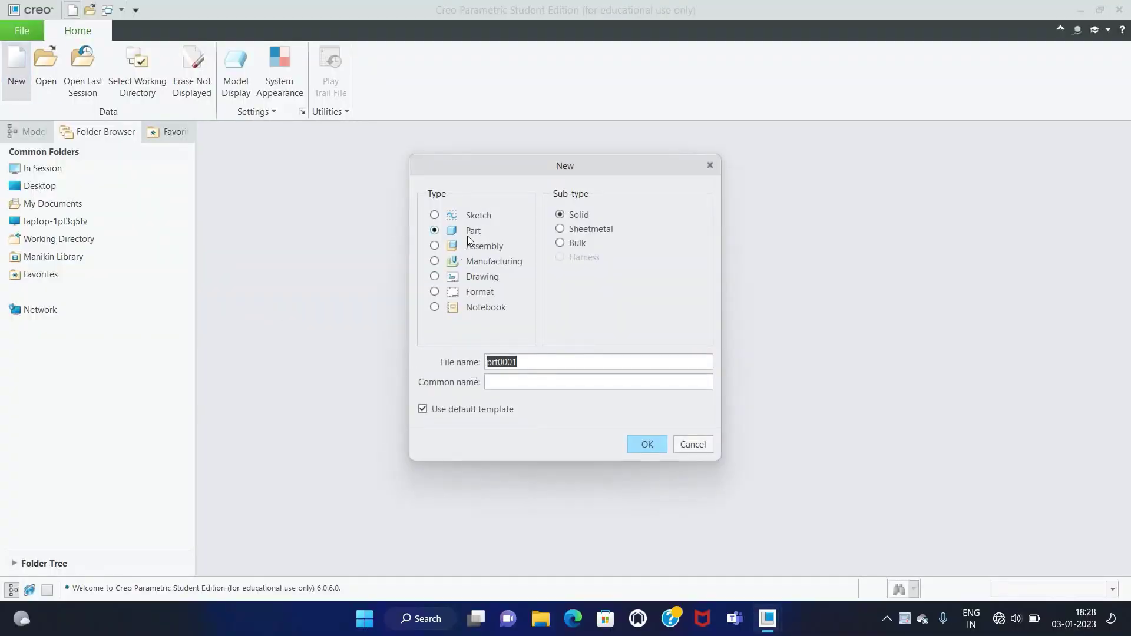
pyautogui.write('Tyre')
pyautogui.click(476, 407)
pyautogui.click(635, 444)
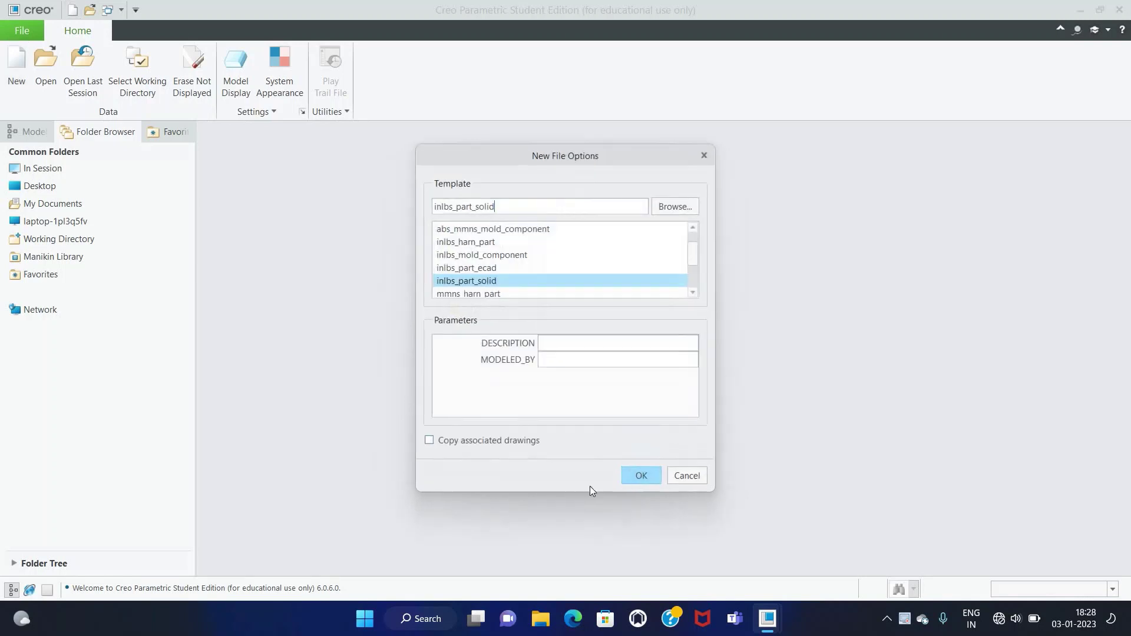
pyautogui.scroll(-2, 503, 262)
pyautogui.click(501, 267)
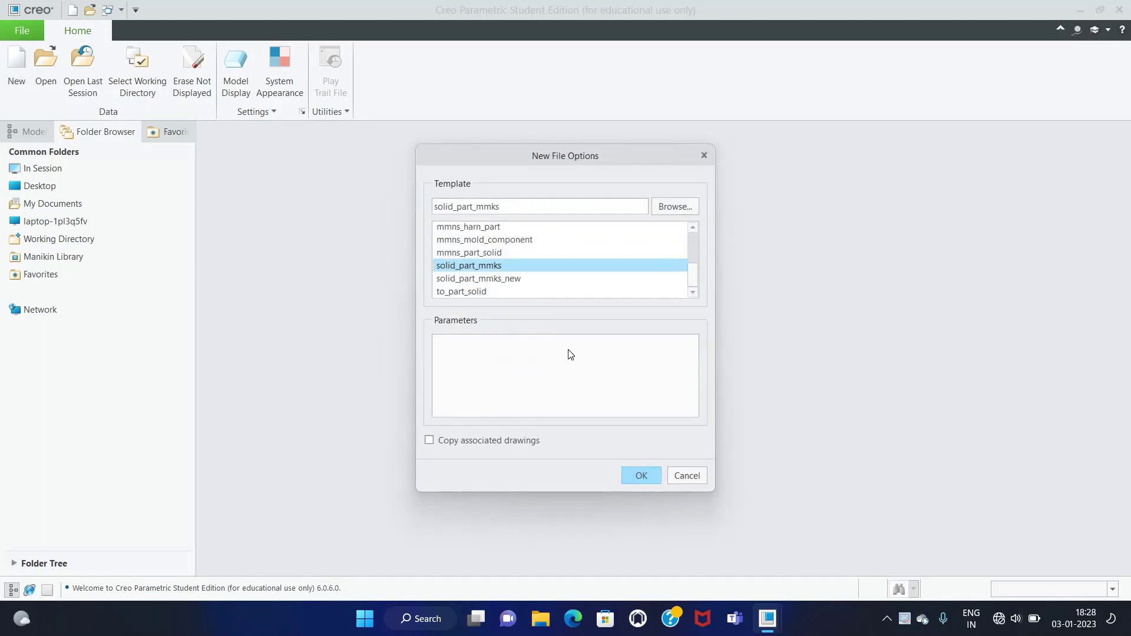
pyautogui.click(648, 476)
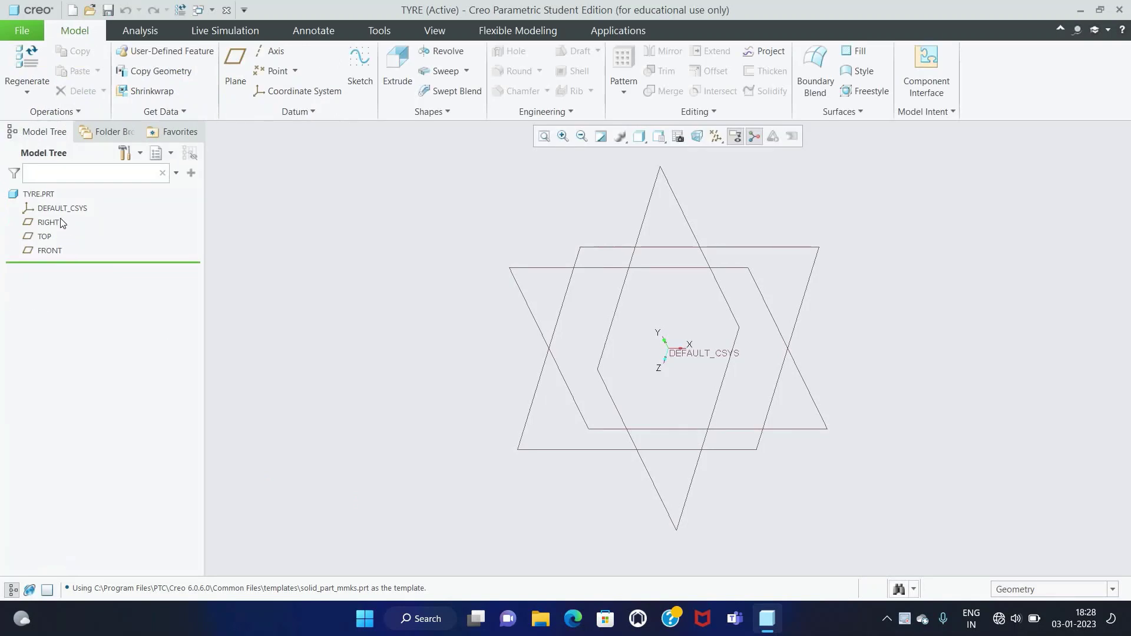
# Step: Start a sketch on the FRONT plane and draw a horizontal line from the vertical axis
pyautogui.click(50, 251)
pyautogui.click(360, 67)
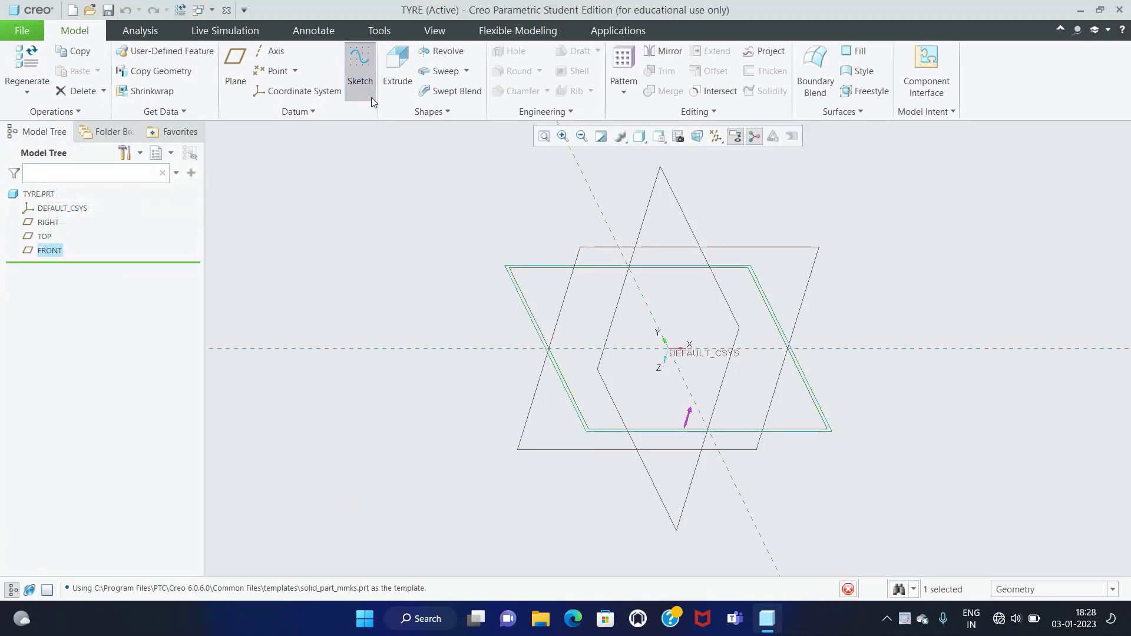
pyautogui.click(704, 140)
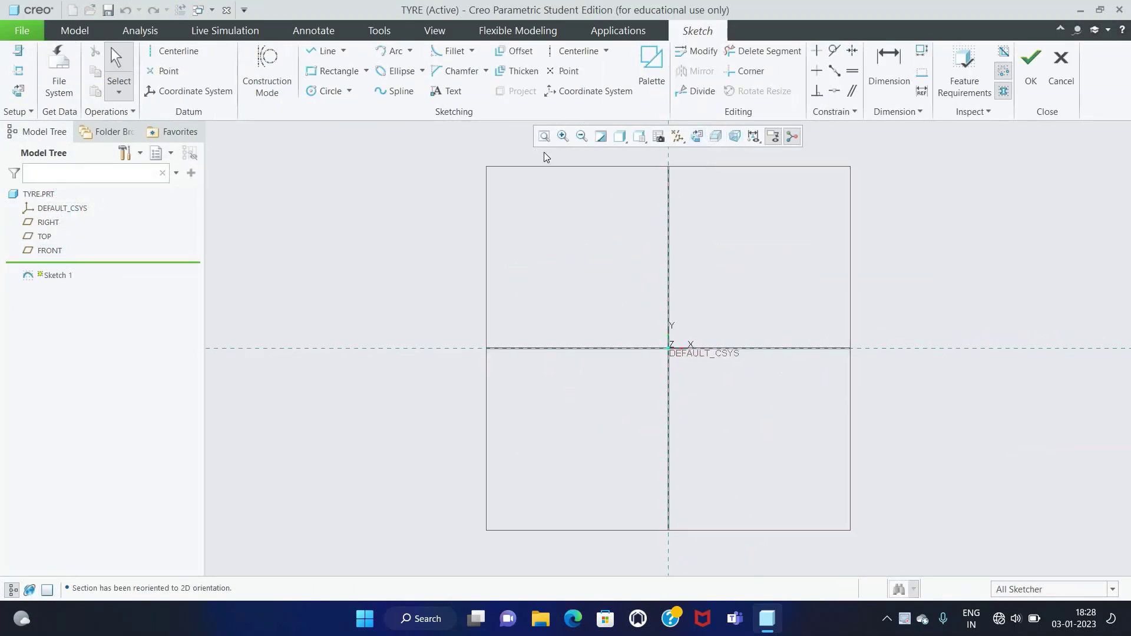
pyautogui.click(323, 52)
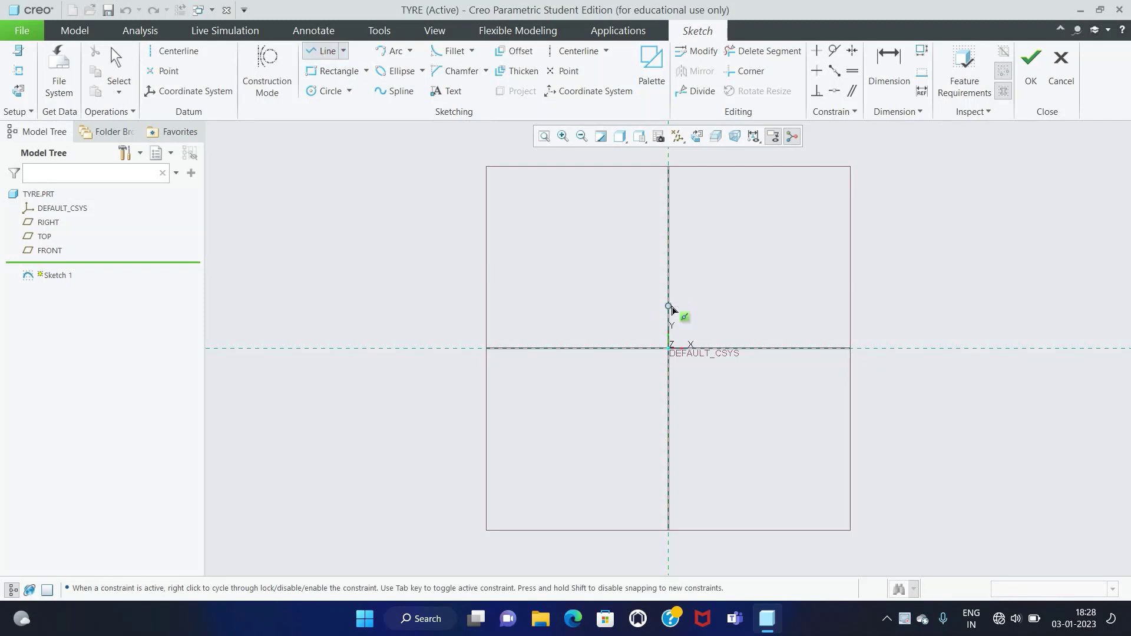
pyautogui.click(668, 306)
pyautogui.click(781, 306)
pyautogui.middleClick(781, 305)
pyautogui.scroll(-3, 828, 284)
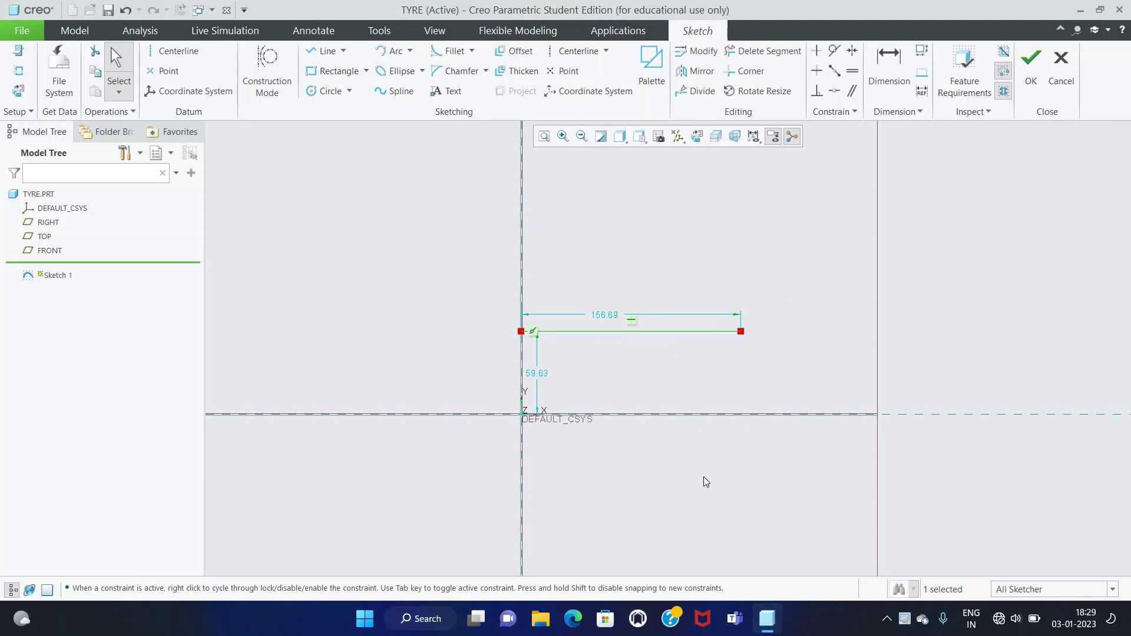
# Step: Set the line's length to 116.33 and its height above the origin to 25
pyautogui.doubleClick(614, 318)
pyautogui.write('116.33')
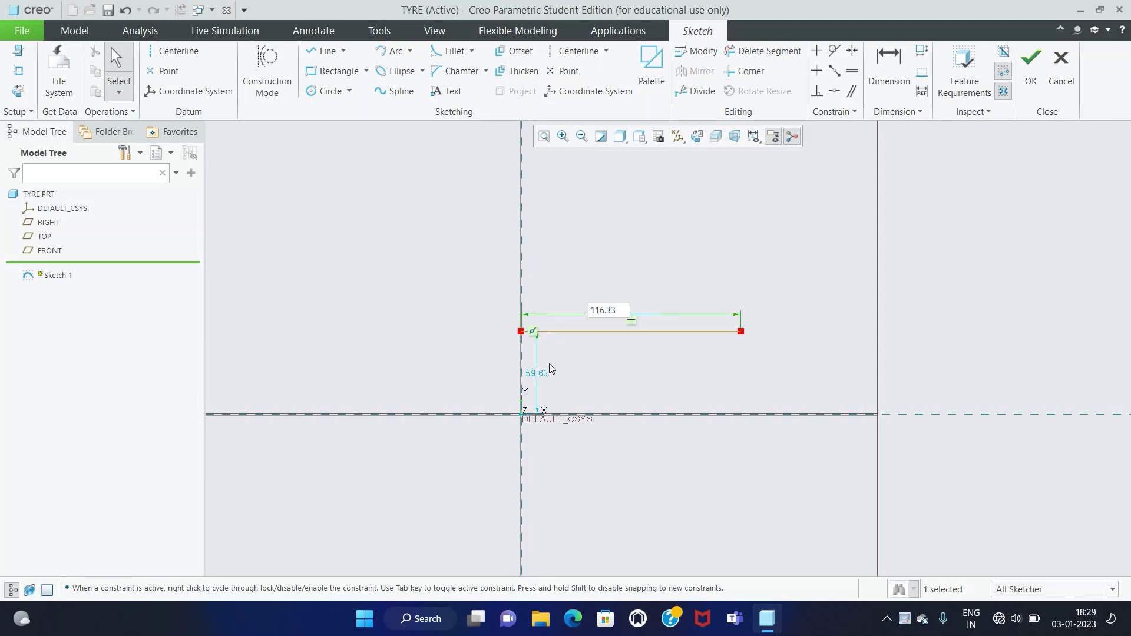
pyautogui.press('Return')
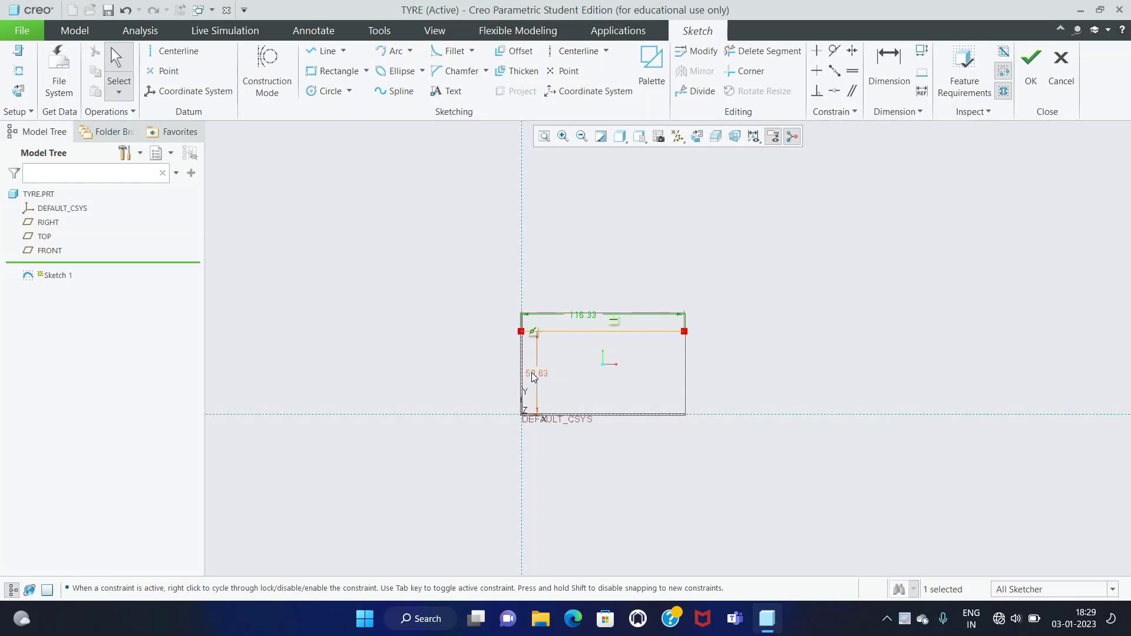
pyautogui.doubleClick(533, 373)
pyautogui.write('25')
pyautogui.press('Return')
pyautogui.scroll(-1, 578, 336)
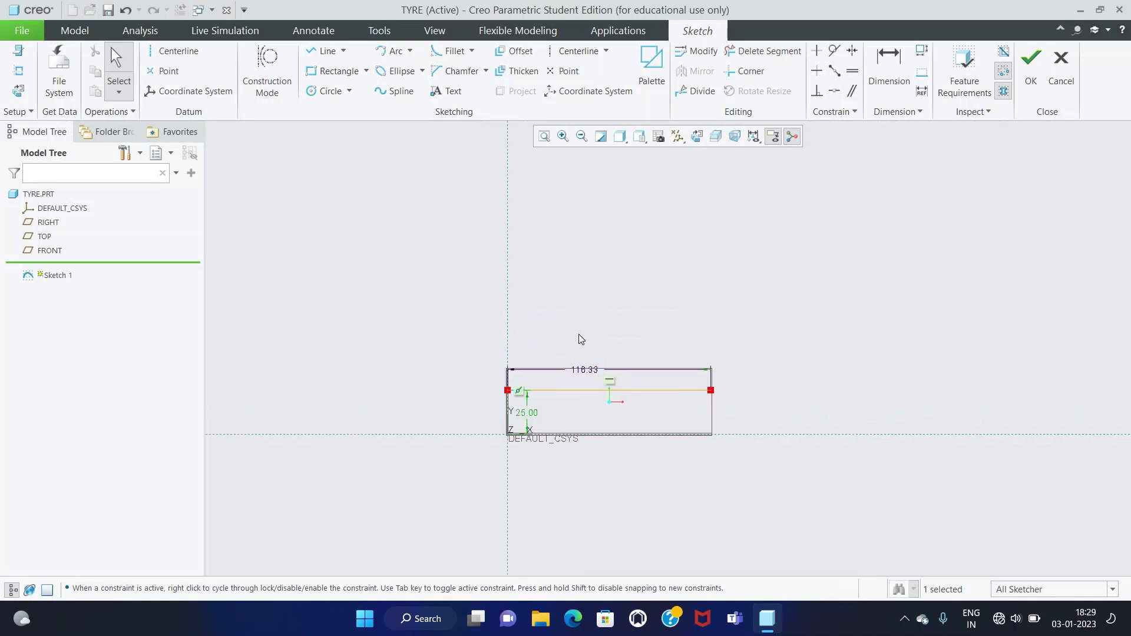
pyautogui.scroll(-1, 654, 317)
# Step: Draw tangent-end arcs curving down from the horizontal line's right end
pyautogui.click(410, 51)
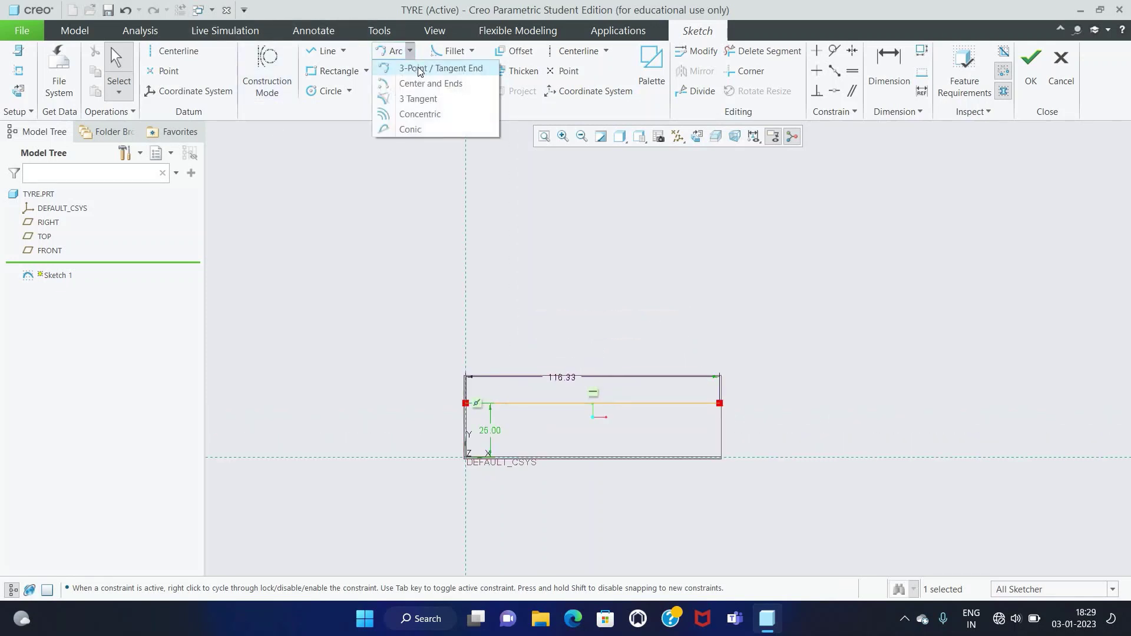
pyautogui.click(723, 408)
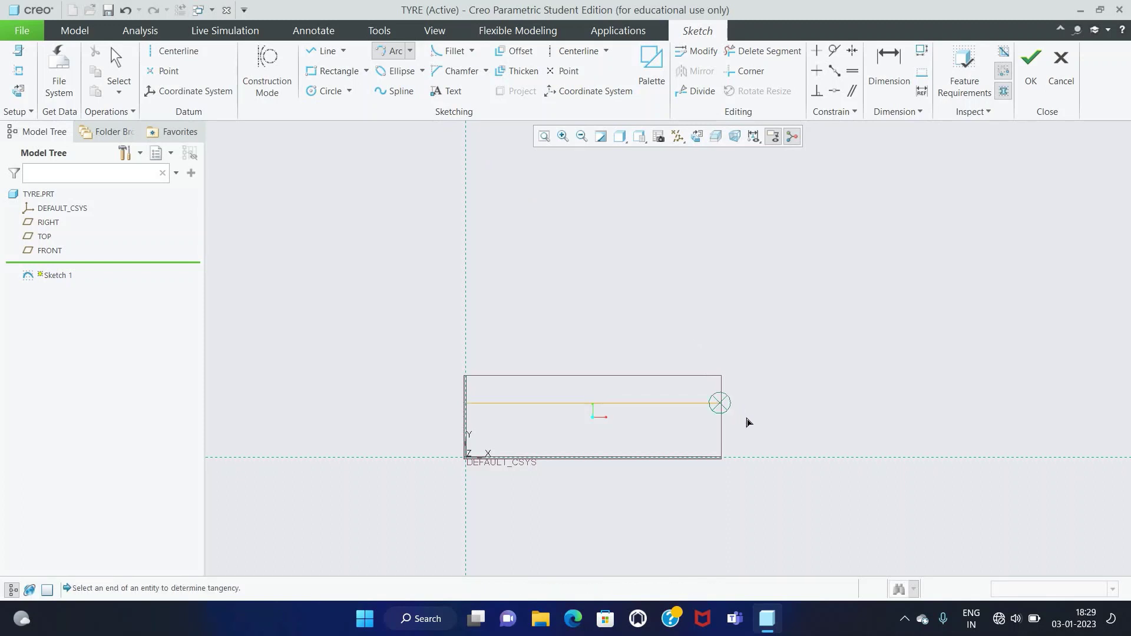
pyautogui.scroll(-1, 726, 413)
pyautogui.scroll(-1, 728, 419)
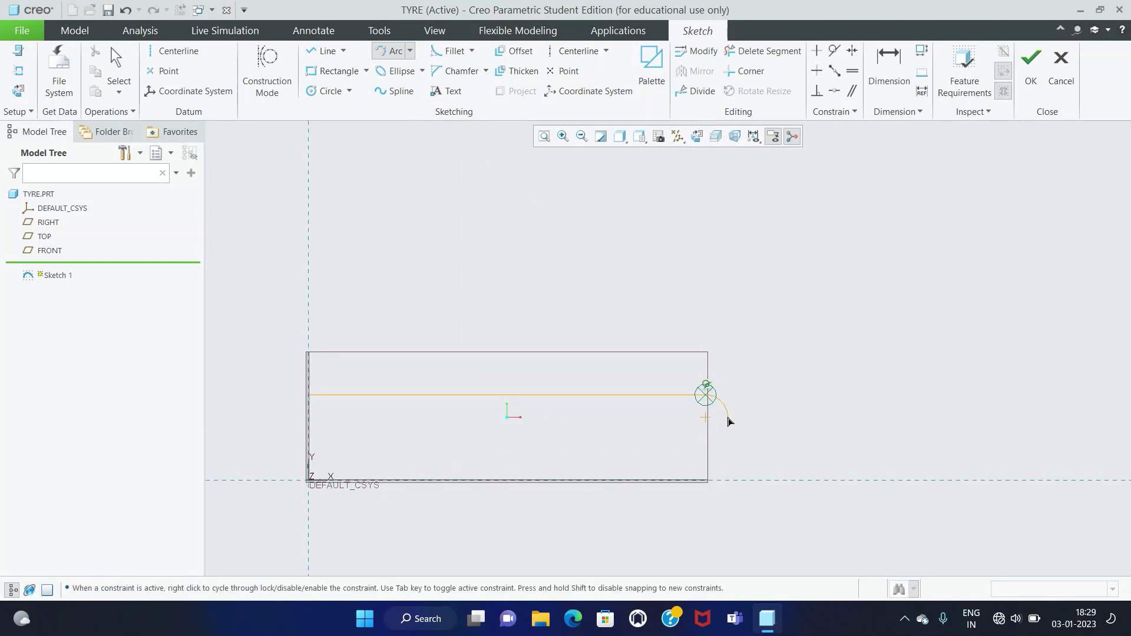
pyautogui.scroll(-1, 733, 422)
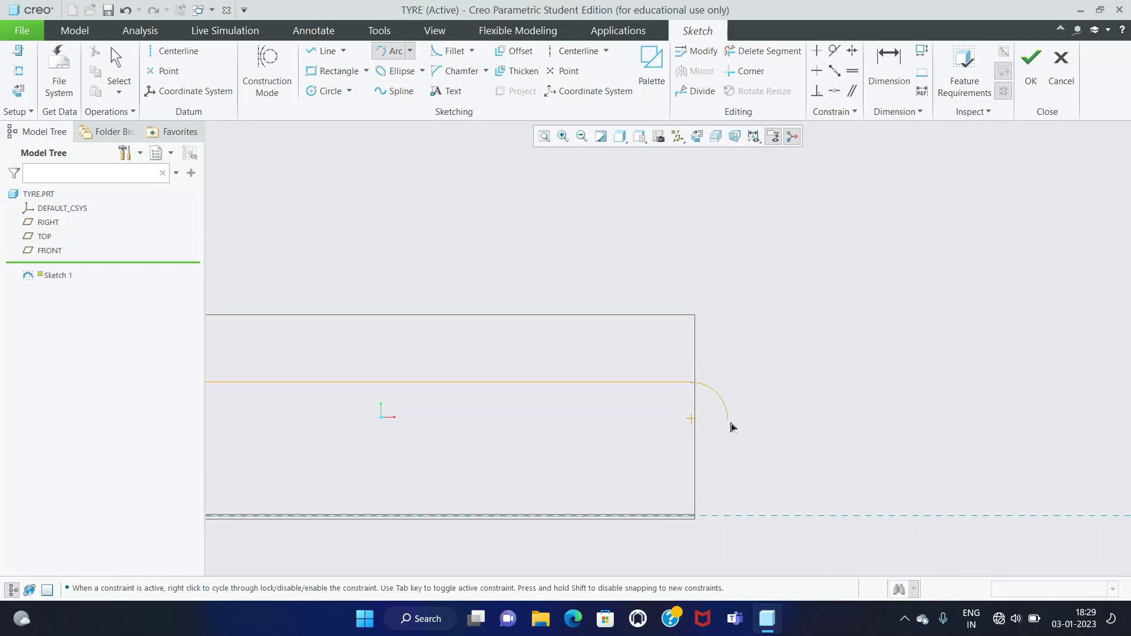
pyautogui.click(753, 452)
pyautogui.middleClick(753, 451)
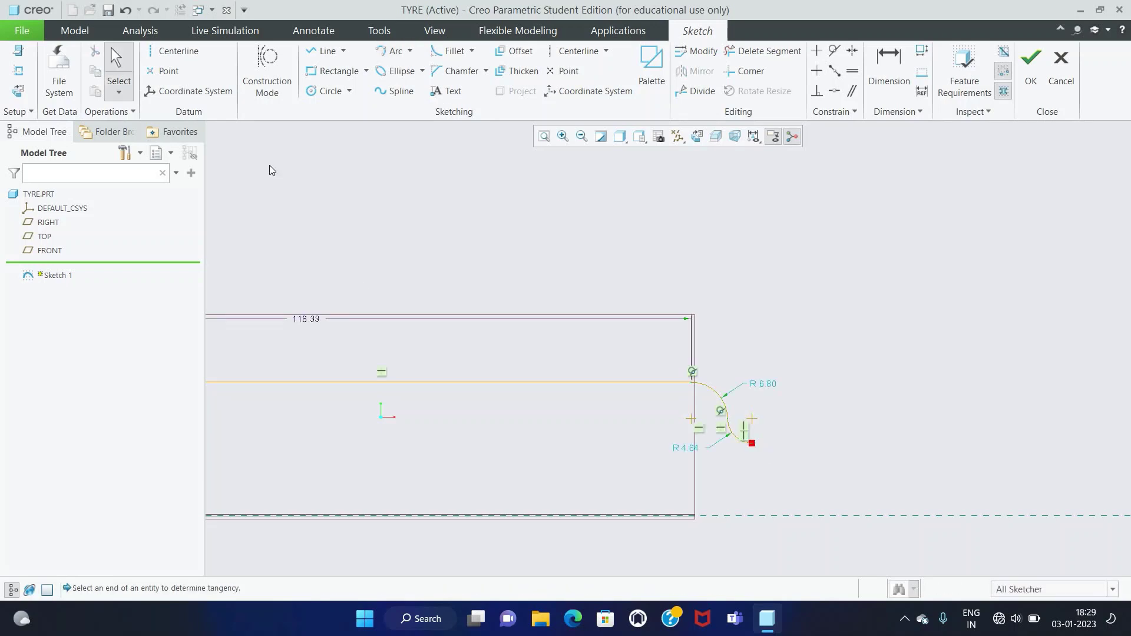
# Step: Add a short horizontal step and a vertical line down to the axis
pyautogui.click(323, 50)
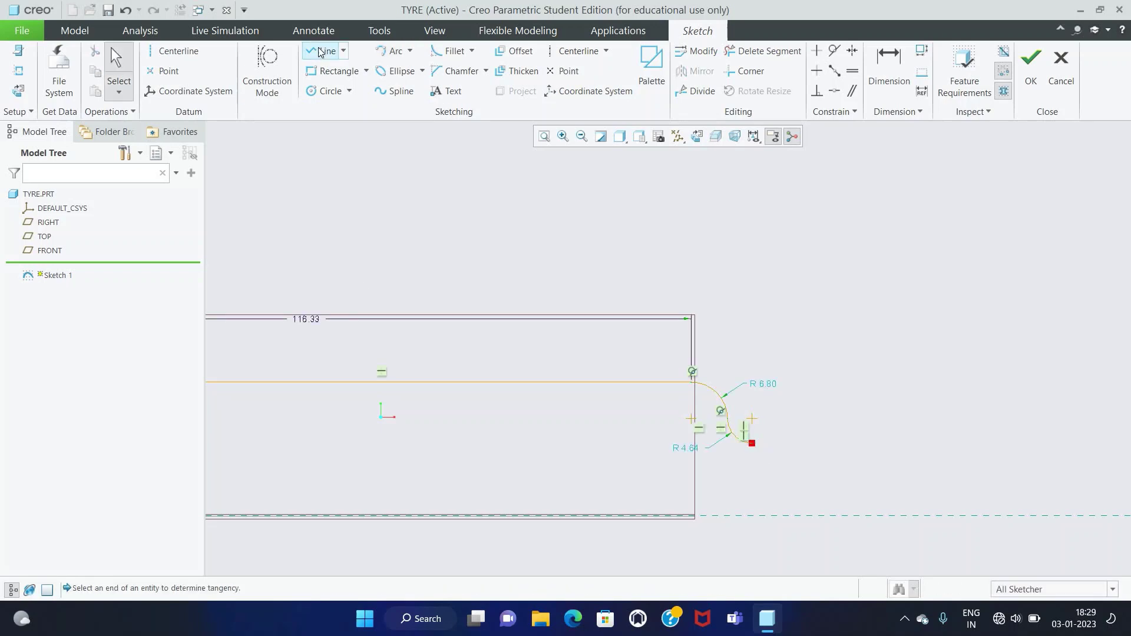
pyautogui.click(752, 443)
pyautogui.click(825, 443)
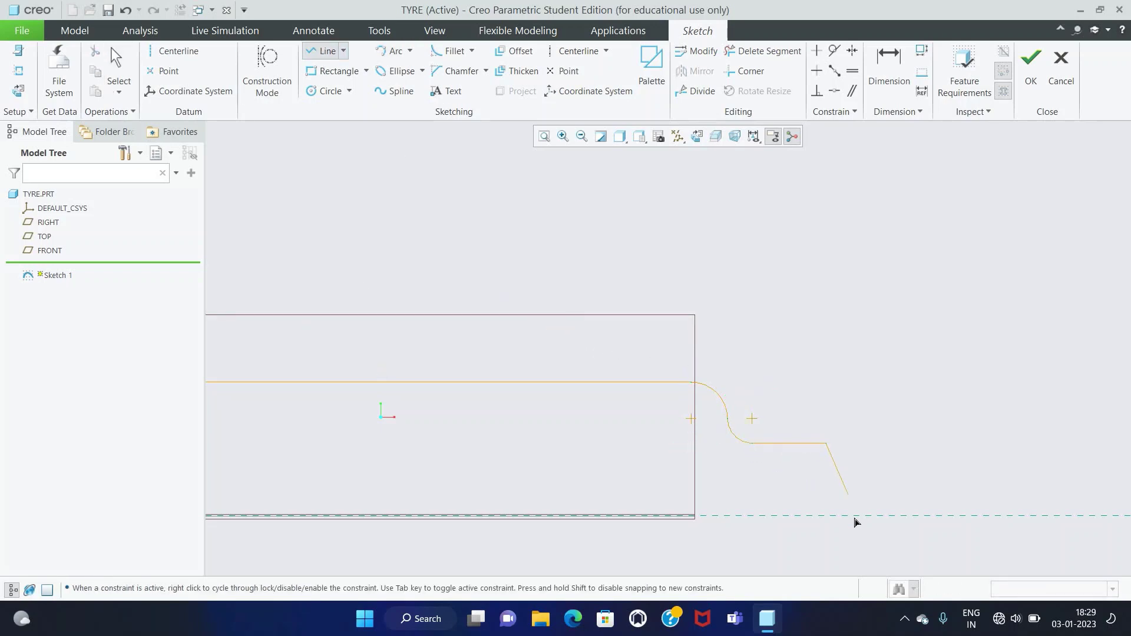
pyautogui.click(826, 516)
pyautogui.middleClick(827, 513)
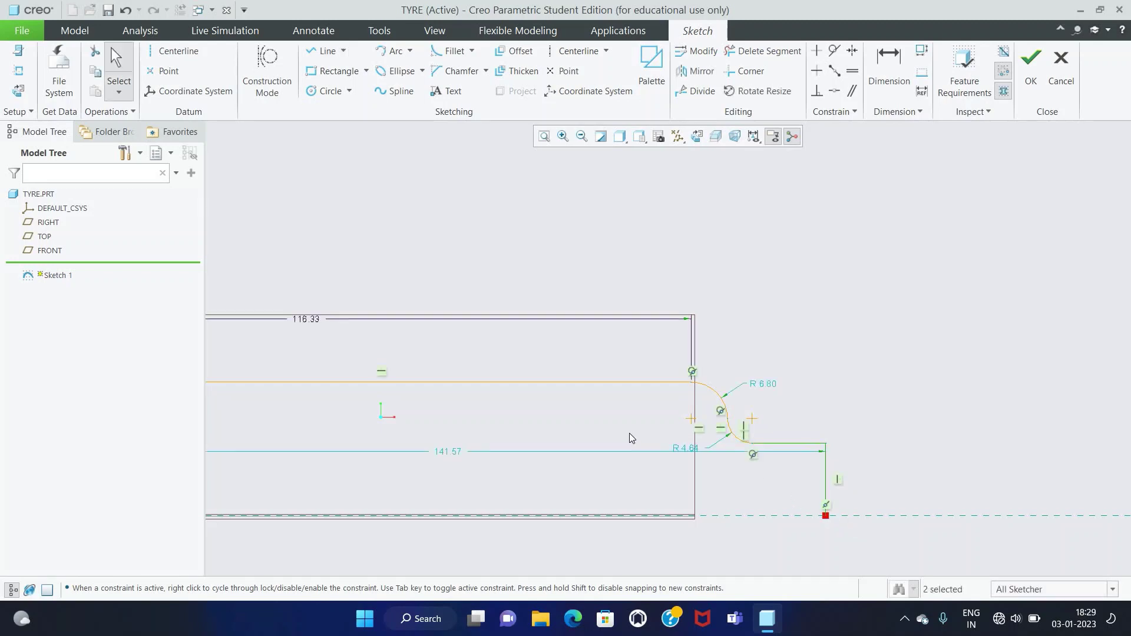
# Step: Set the upper arc radius to 10 and the lower arc radius to 5
pyautogui.doubleClick(761, 385)
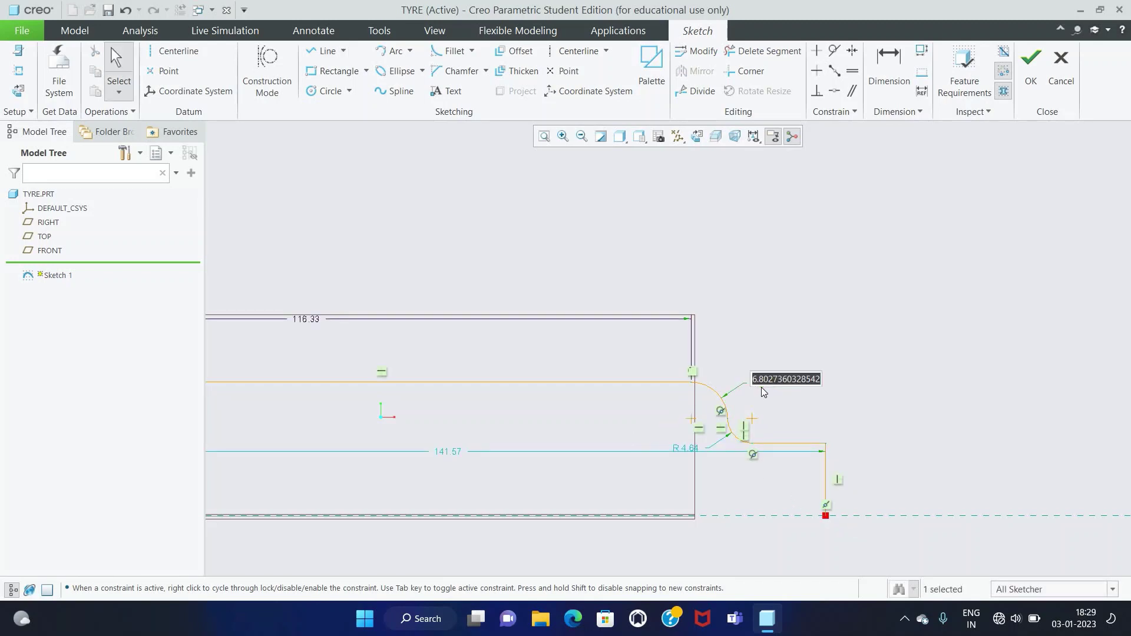
pyautogui.write('10')
pyautogui.press('Return')
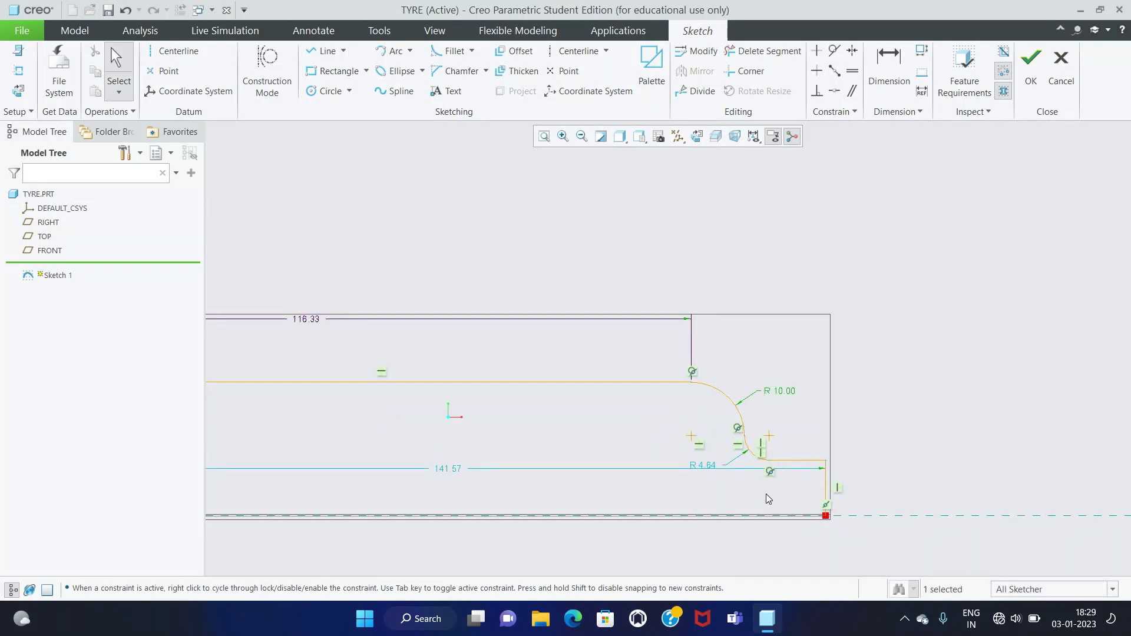
pyautogui.doubleClick(691, 448)
pyautogui.write('5')
pyautogui.press('Return')
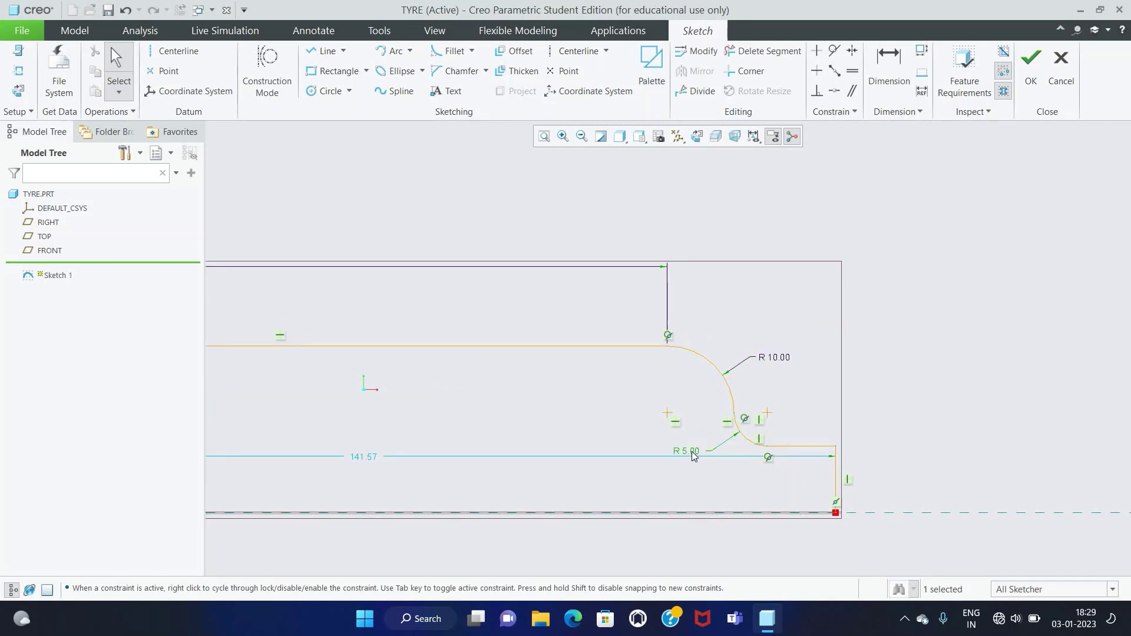
# Step: Dimension the step width as 15, add the right line's height dimension, and refit the view
pyautogui.press('d')
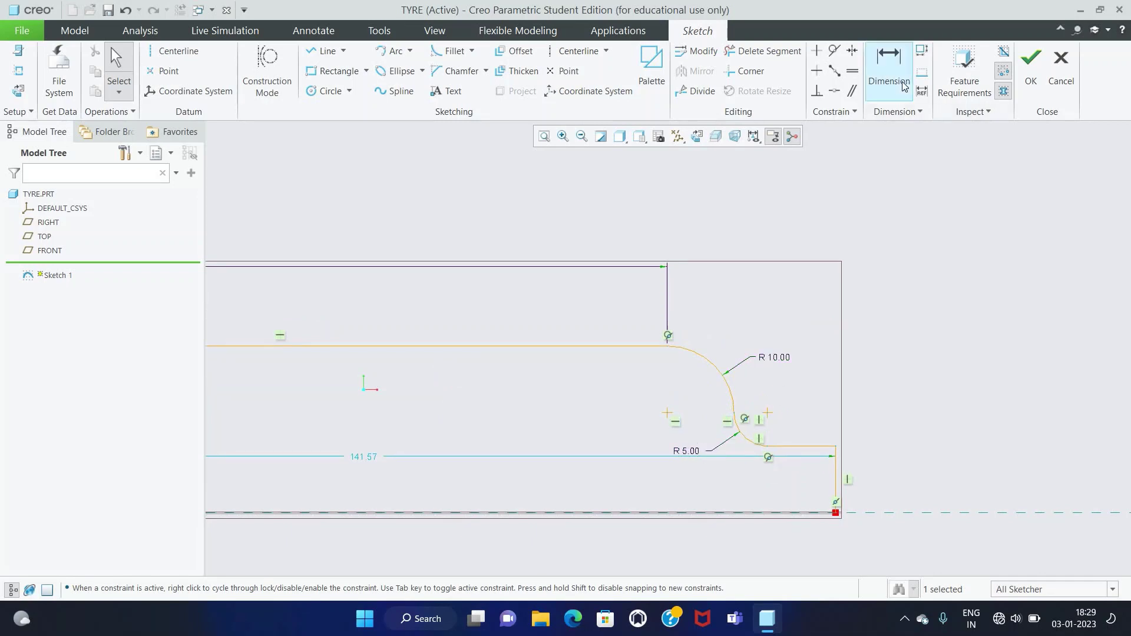
pyautogui.click(767, 413)
pyautogui.click(836, 472)
pyautogui.middleClick(798, 413)
pyautogui.write('15')
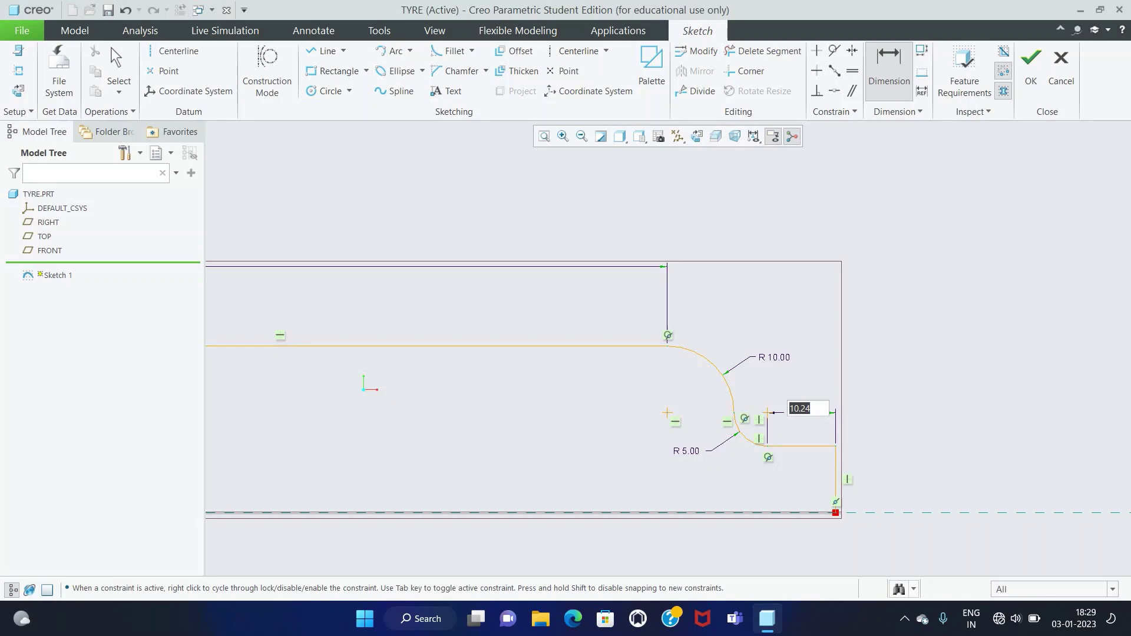
pyautogui.press('Return')
pyautogui.click(869, 478)
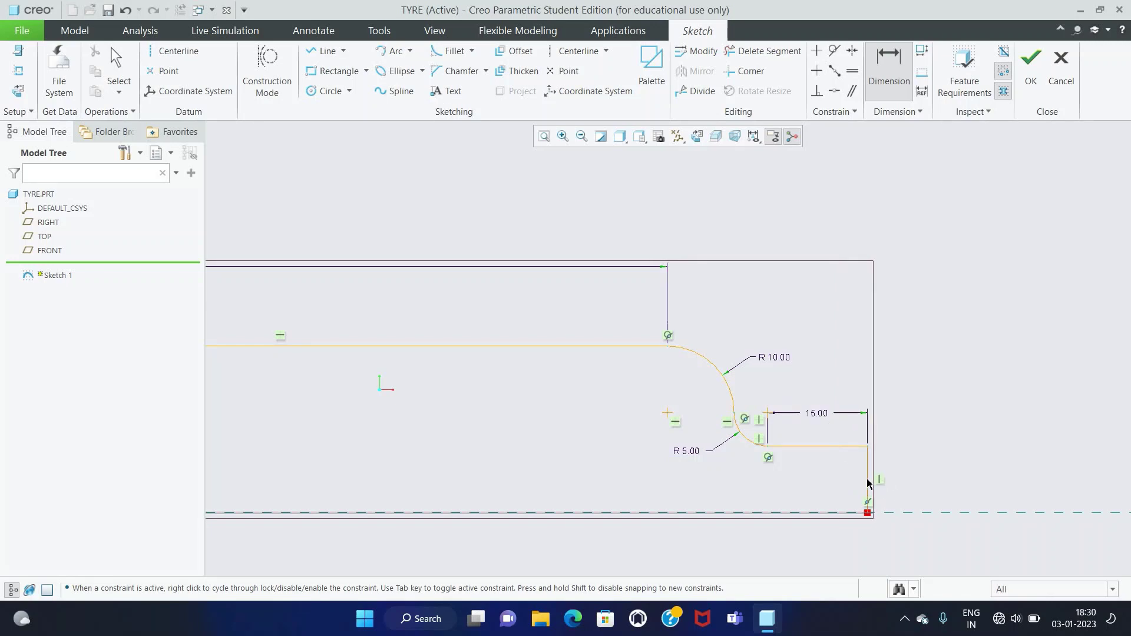
pyautogui.middleClick(904, 481)
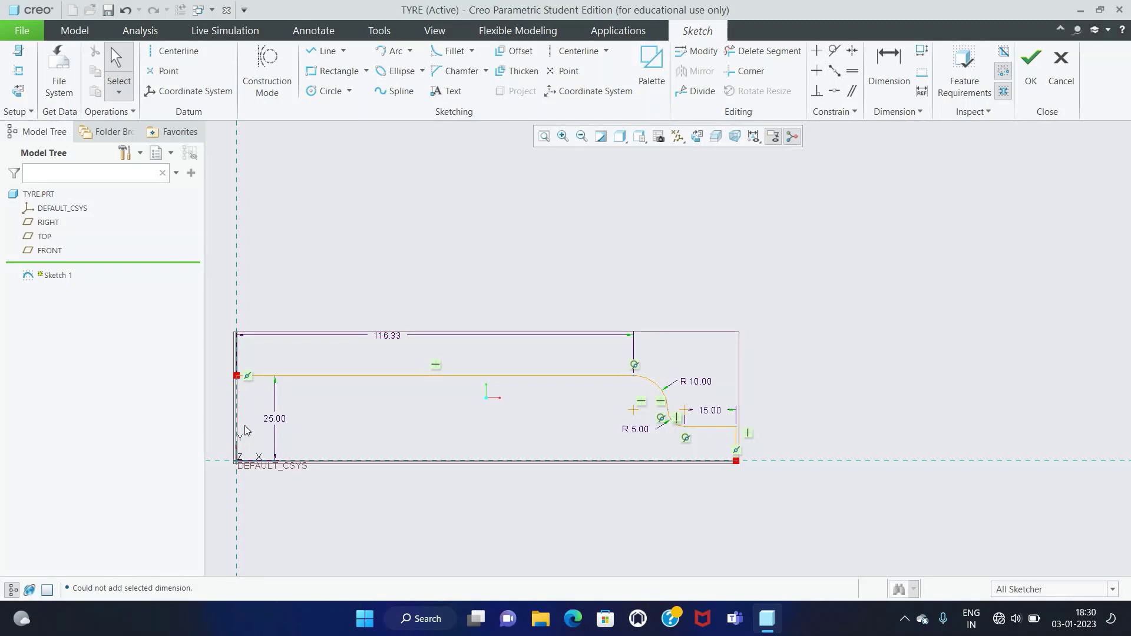
pyautogui.click(544, 137)
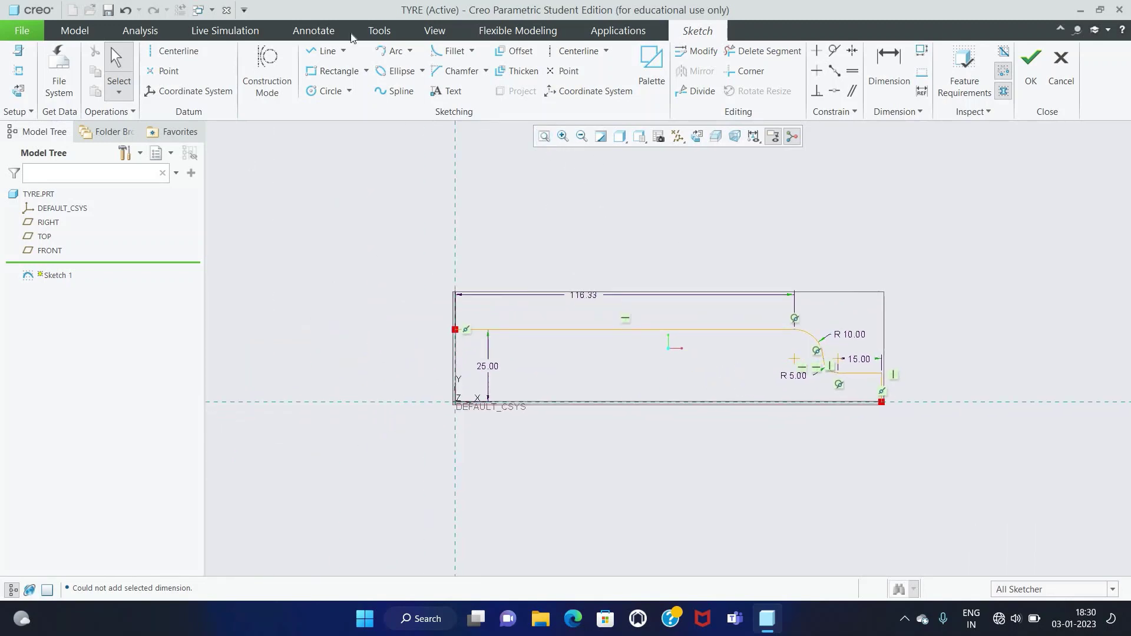
pyautogui.click(324, 50)
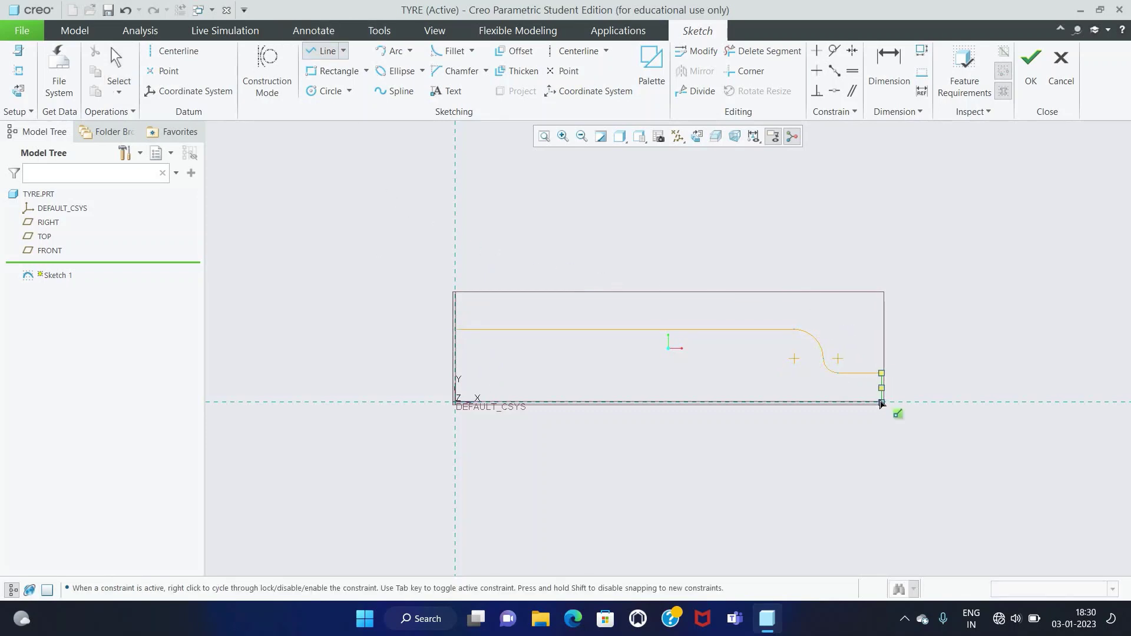
# Step: Draw the bottom line along the axis and the inner horizontal line from the left edge
pyautogui.click(882, 403)
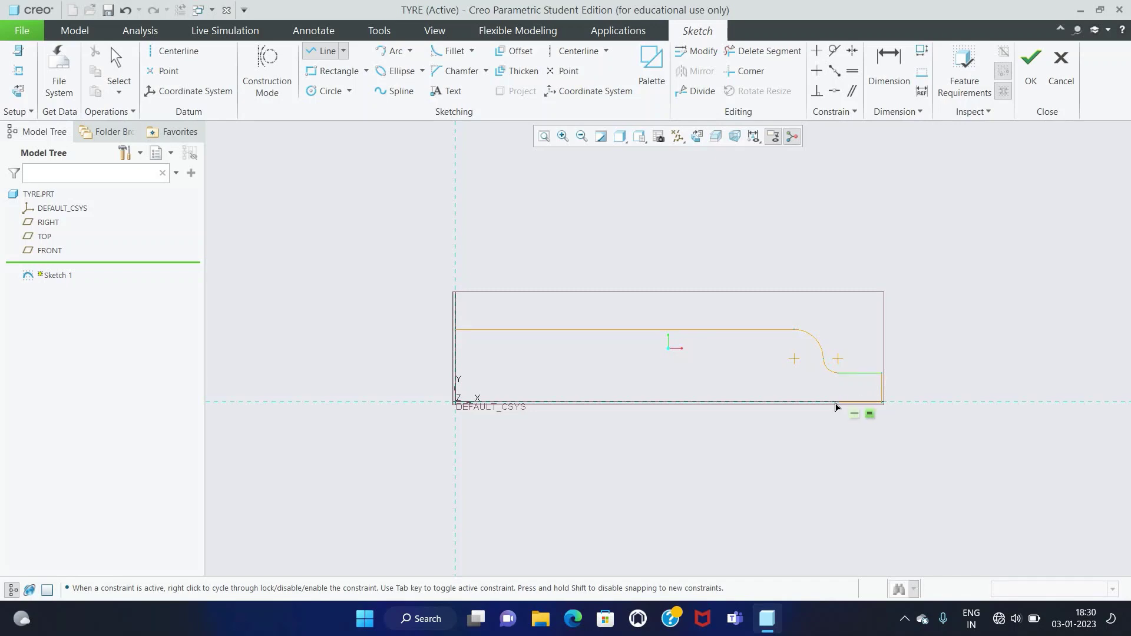
pyautogui.click(824, 406)
pyautogui.middleClick(824, 406)
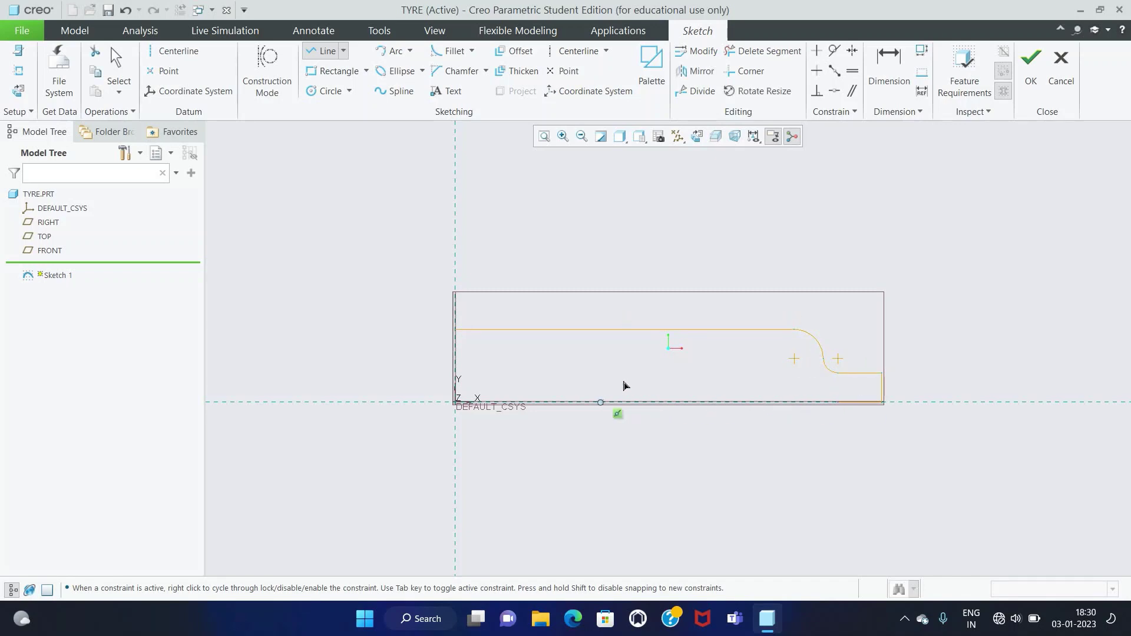
pyautogui.click(460, 354)
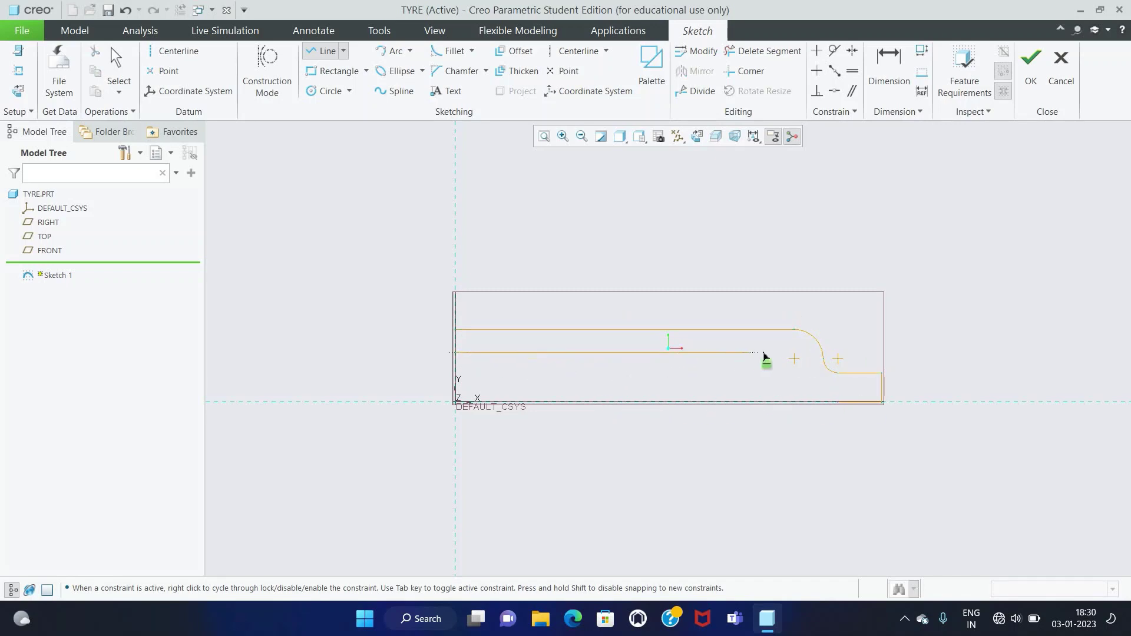
pyautogui.click(767, 354)
pyautogui.middleClick(760, 361)
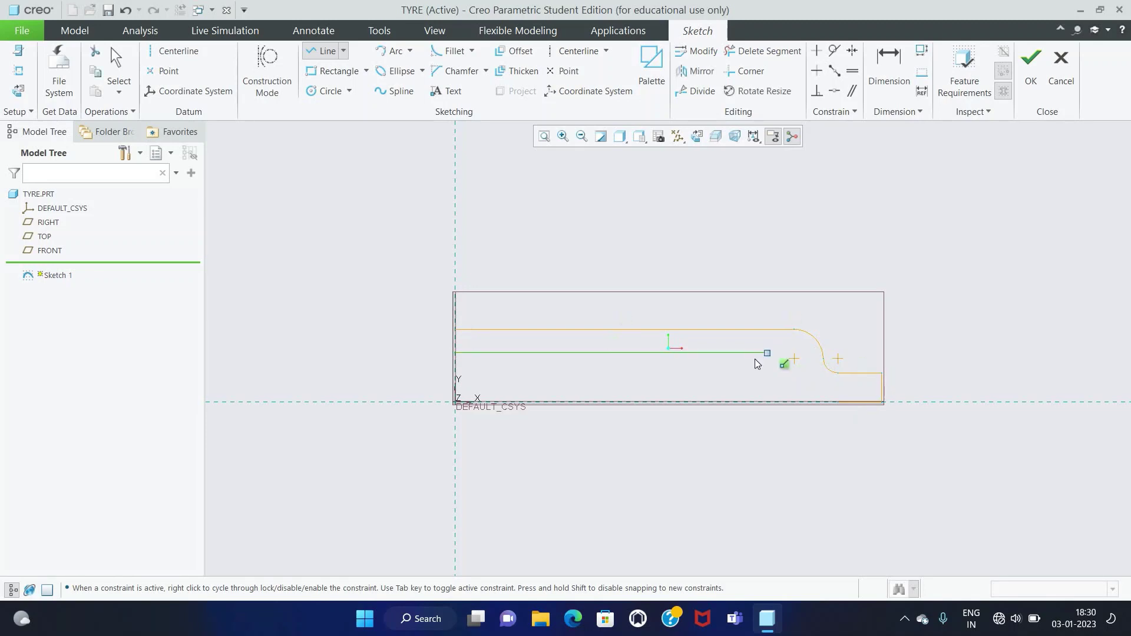
pyautogui.click(451, 352)
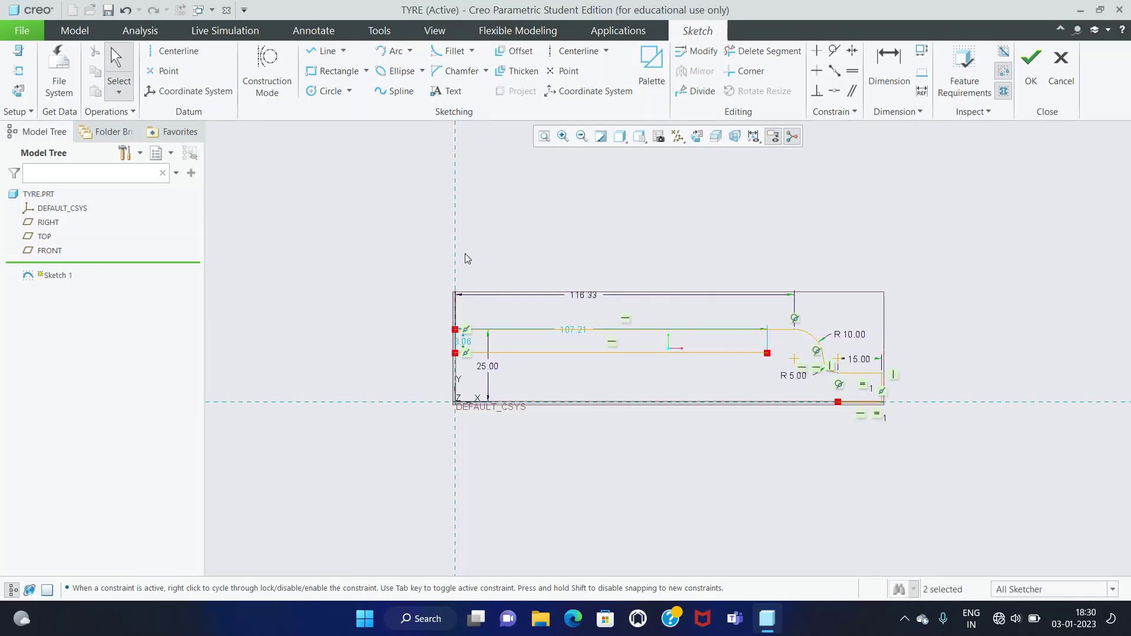
# Step: Add a small arc near the lower right step
pyautogui.click(410, 51)
pyautogui.click(415, 154)
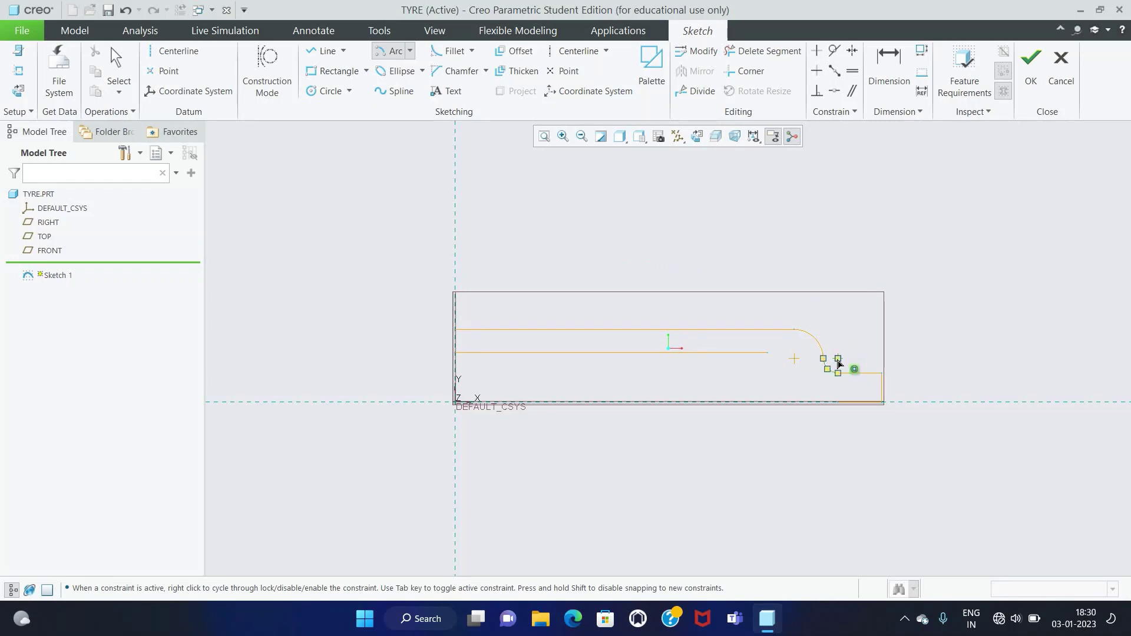
pyautogui.click(839, 364)
pyautogui.middleClick(777, 378)
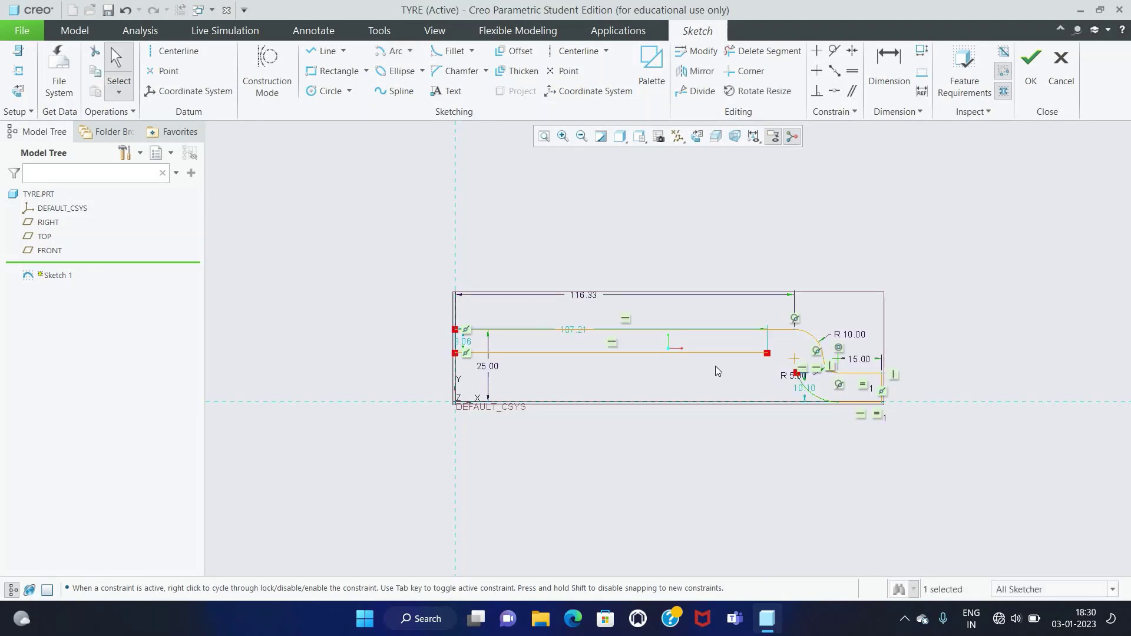
# Step: Draw an arc from the inner line's end to the lower curve
pyautogui.click(409, 51)
pyautogui.click(442, 136)
pyautogui.scroll(2, 766, 359)
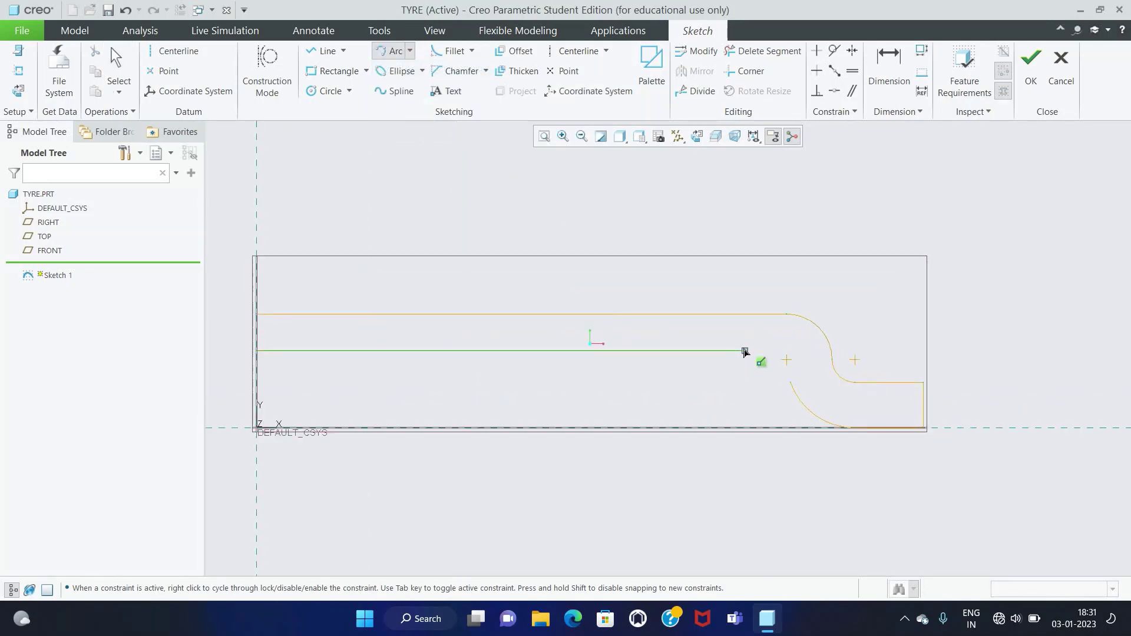
pyautogui.click(744, 351)
pyautogui.click(791, 383)
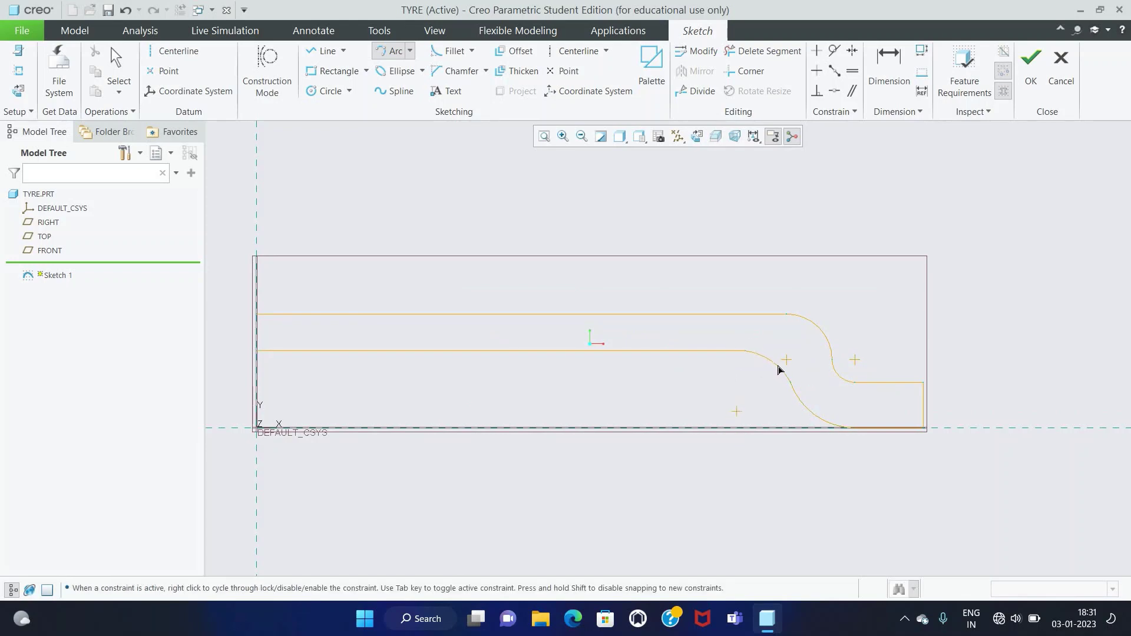
pyautogui.scroll(3, 777, 367)
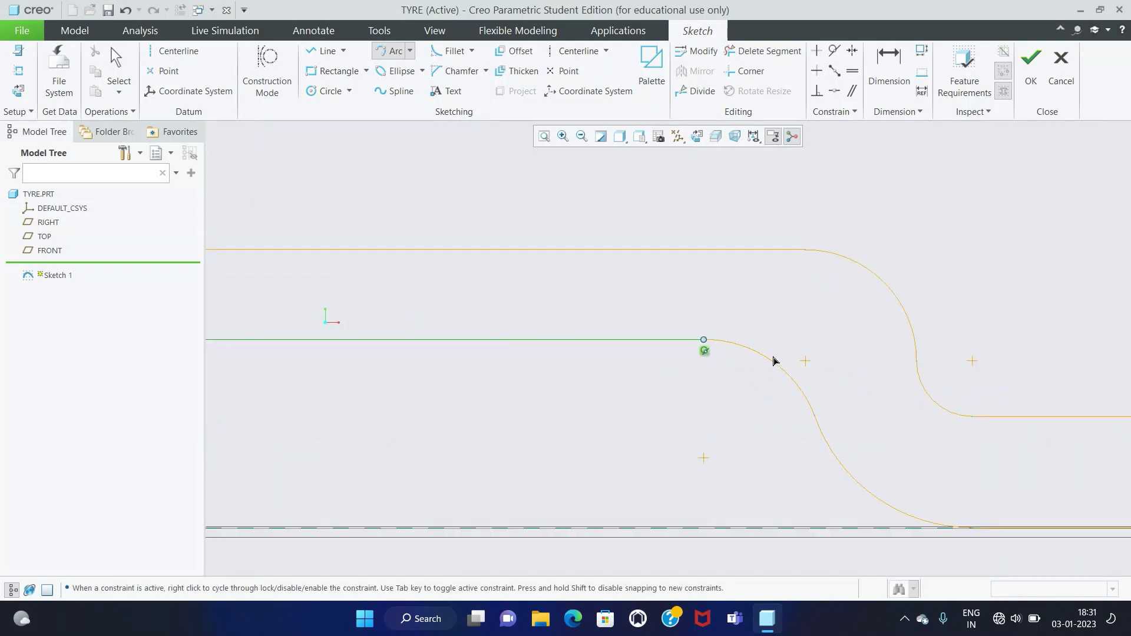
pyautogui.middleClick(773, 360)
pyautogui.scroll(-2, 771, 365)
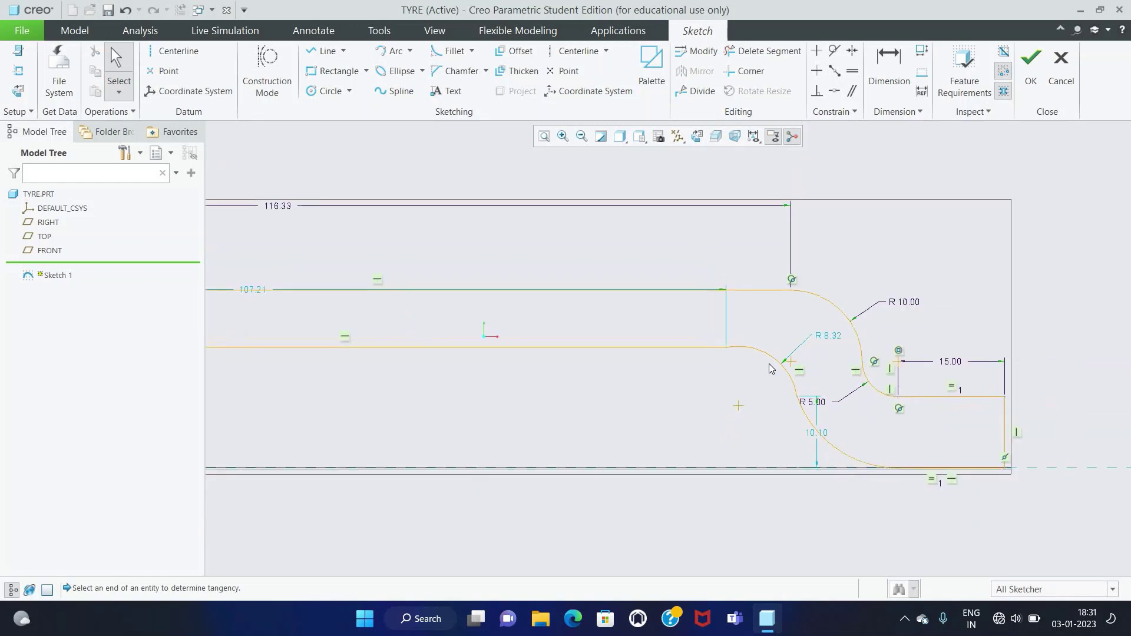
# Step: Make the new arc tangent to both the lower curve and the inner line
pyautogui.click(834, 52)
pyautogui.click(763, 353)
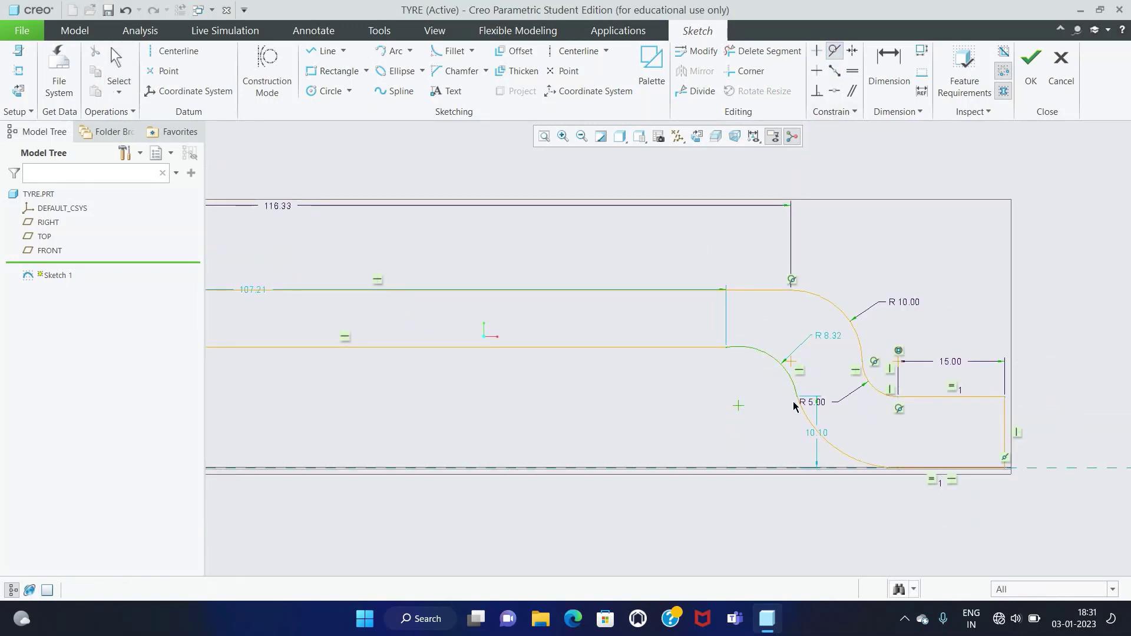
pyautogui.click(798, 400)
pyautogui.click(716, 352)
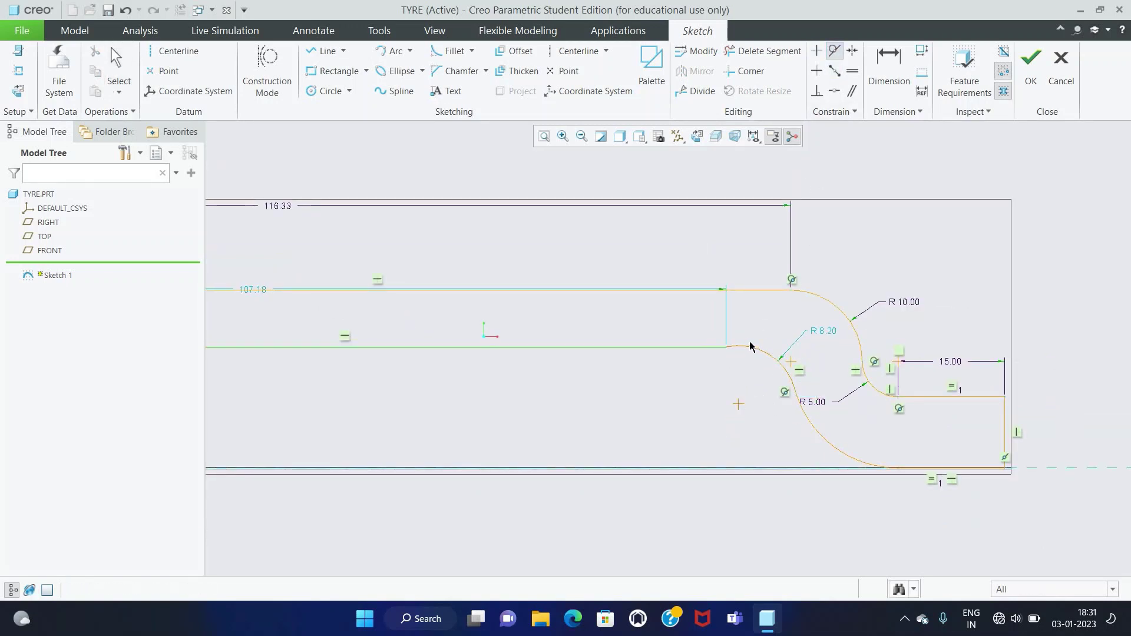
pyautogui.click(750, 348)
pyautogui.middleClick(754, 361)
# Step: Set the connecting arc's radius to 5
pyautogui.doubleClick(831, 340)
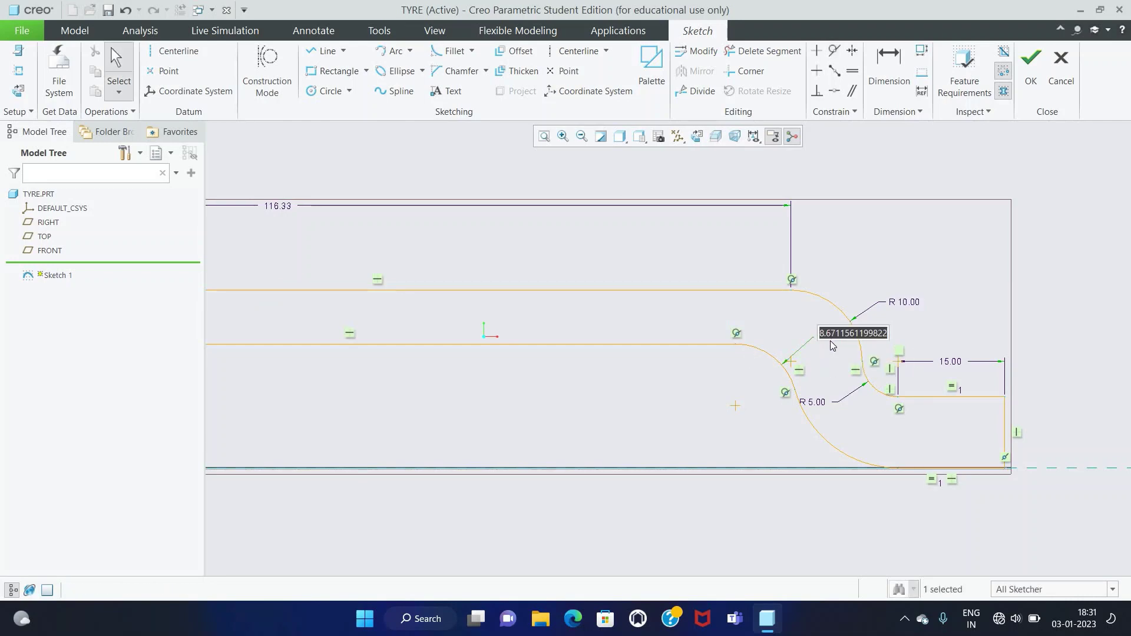
pyautogui.write('5')
pyautogui.press('Return')
pyautogui.scroll(-1, 741, 393)
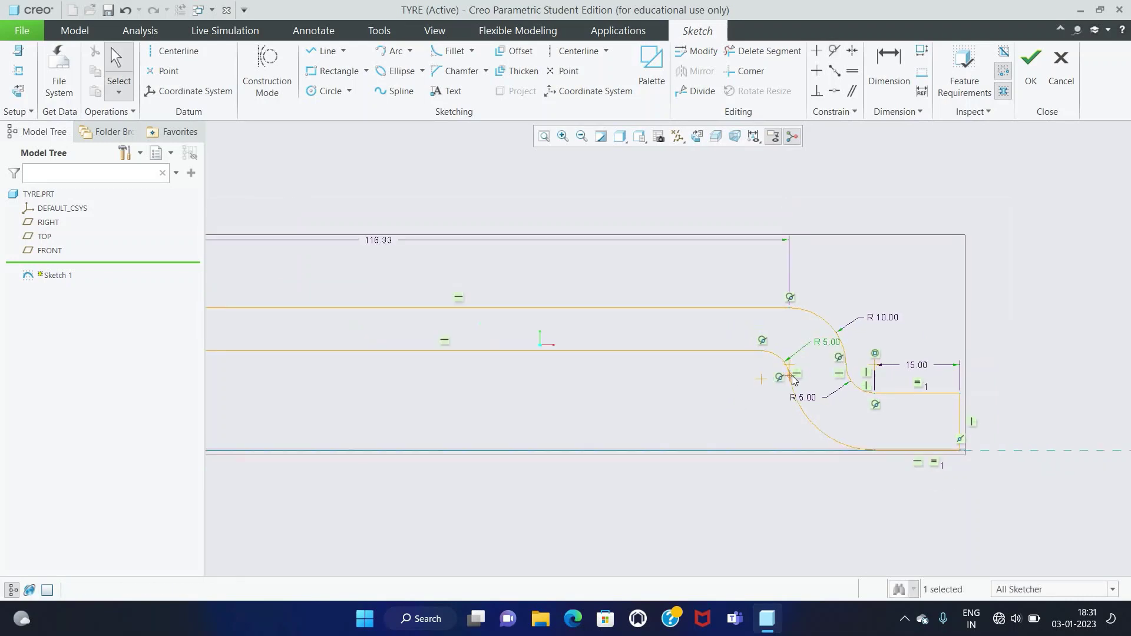
pyautogui.scroll(-1, 736, 377)
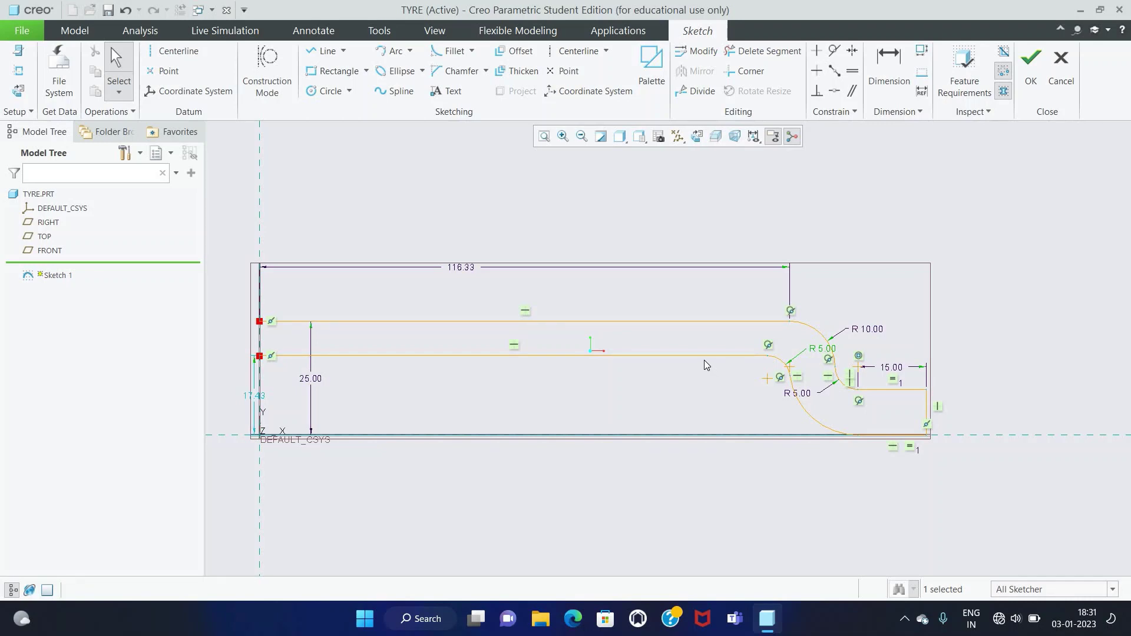
pyautogui.click(790, 370)
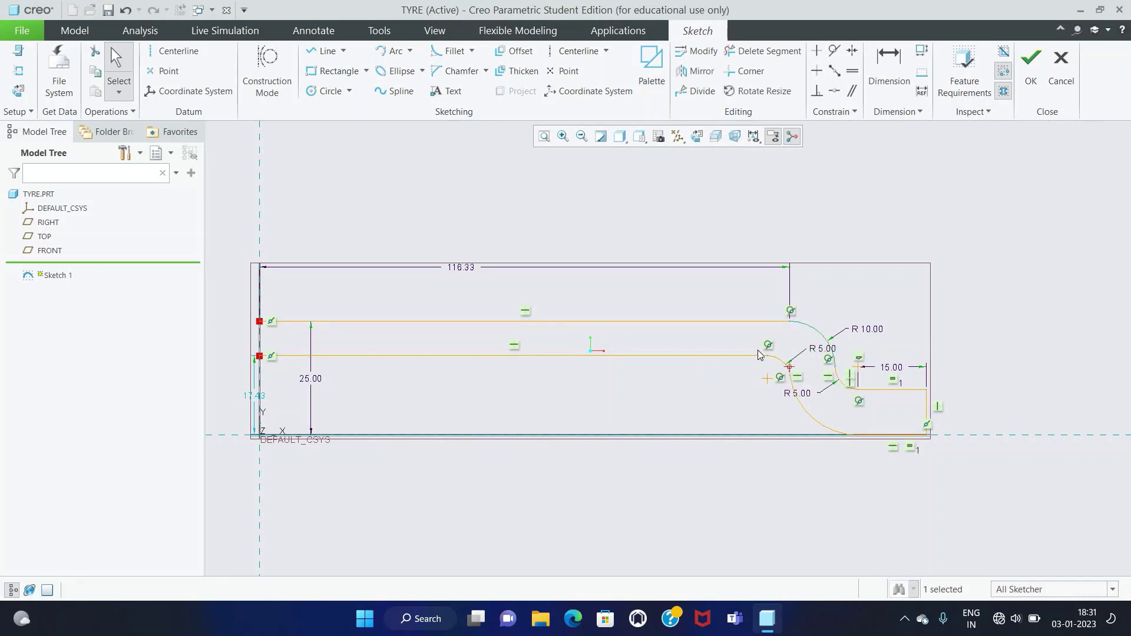
pyautogui.click(841, 93)
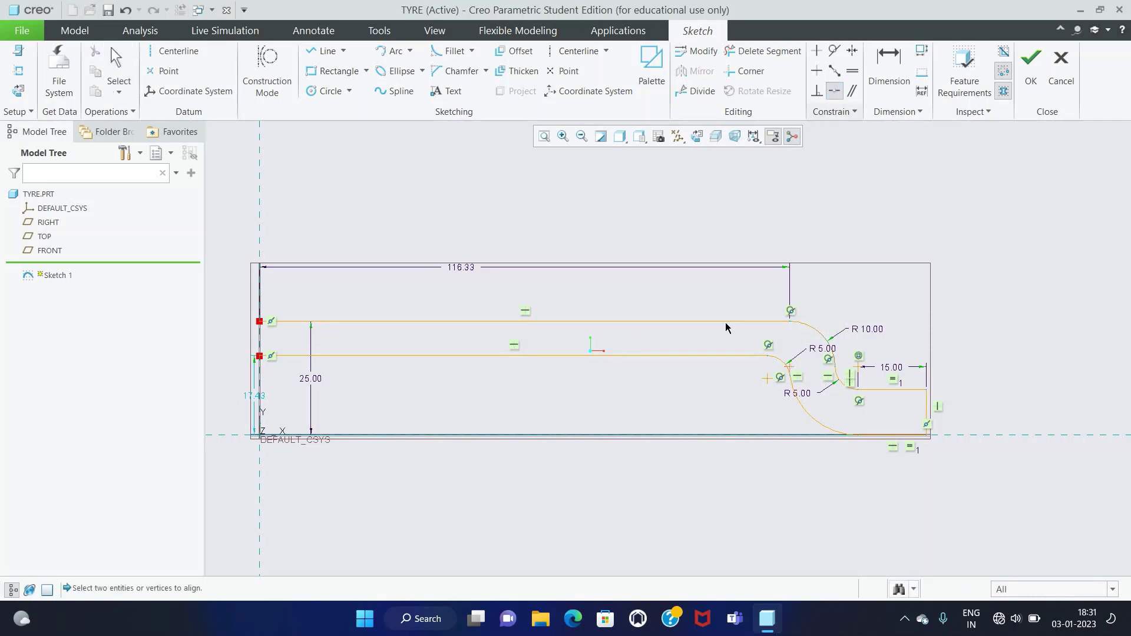
# Step: Make the lower line tangent to the R 5 arc and add a vertical centreline through the origin
pyautogui.click(790, 370)
pyautogui.middleClick(679, 373)
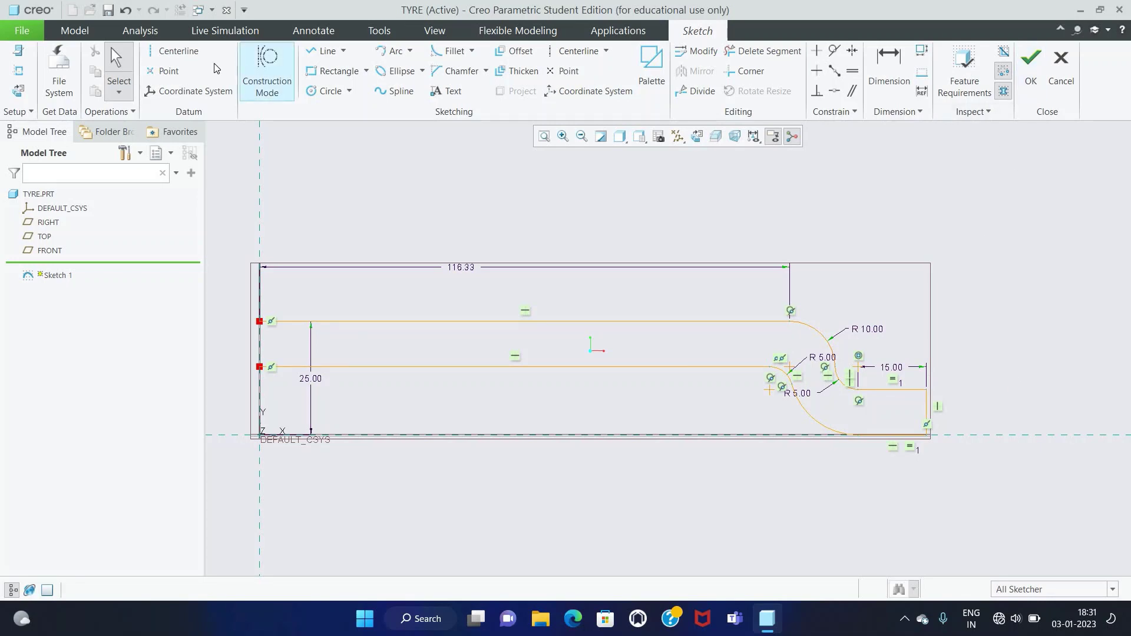
pyautogui.click(170, 51)
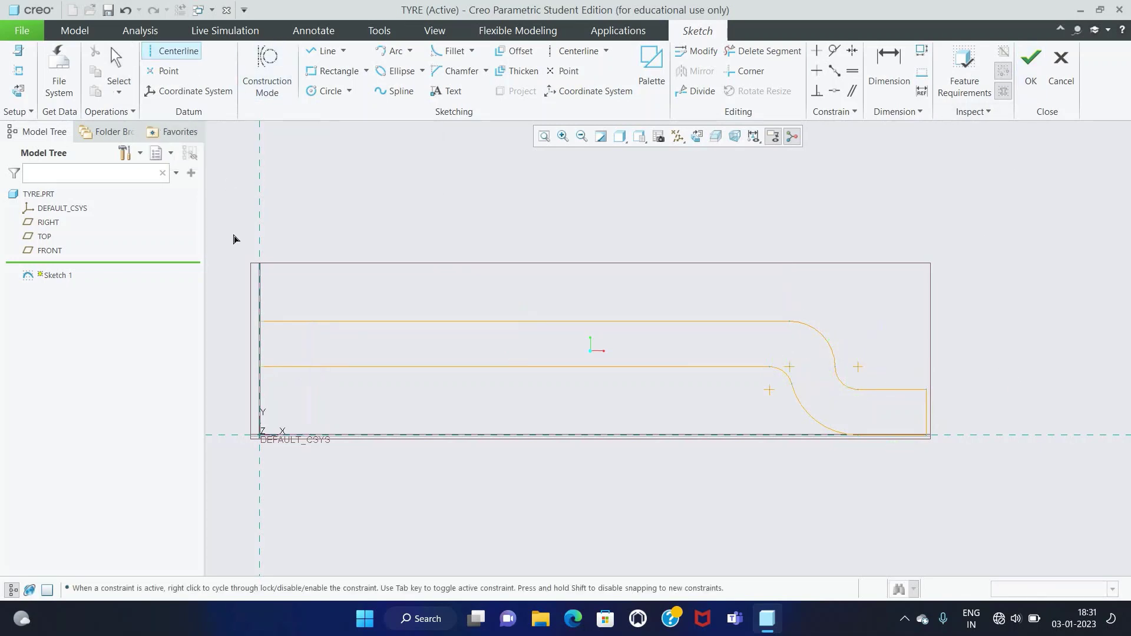
pyautogui.click(261, 436)
pyautogui.click(264, 194)
pyautogui.middleClick(264, 193)
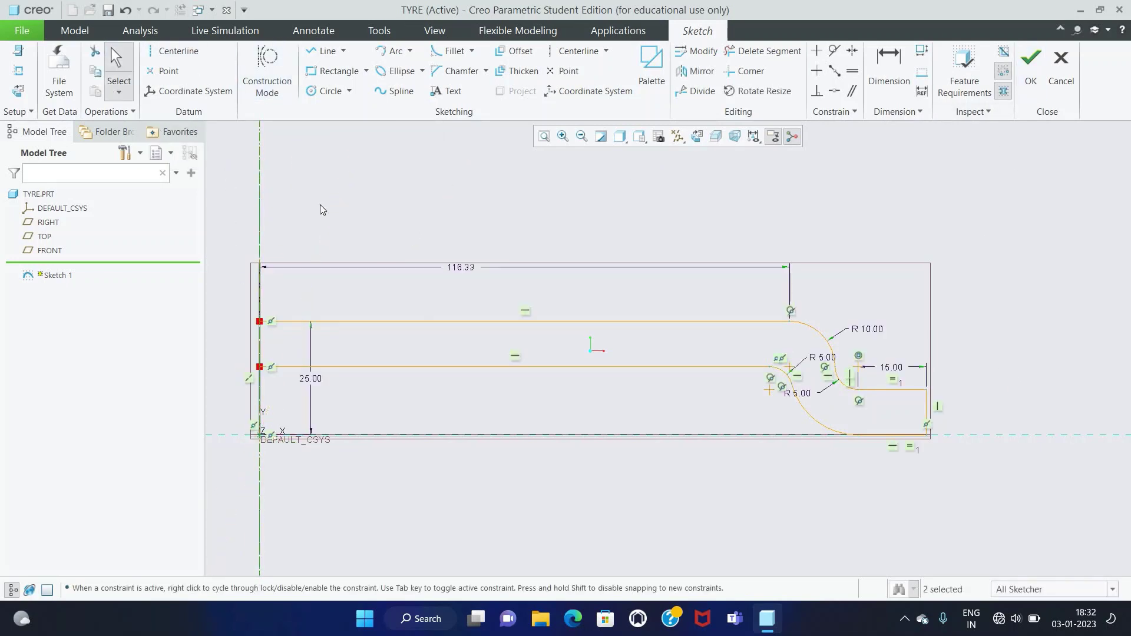
# Step: Mirror the half profile about the centreline to a 232.66-wide section and finish Sketch 1
pyautogui.scroll(2, 394, 216)
pyautogui.scroll(2, 387, 211)
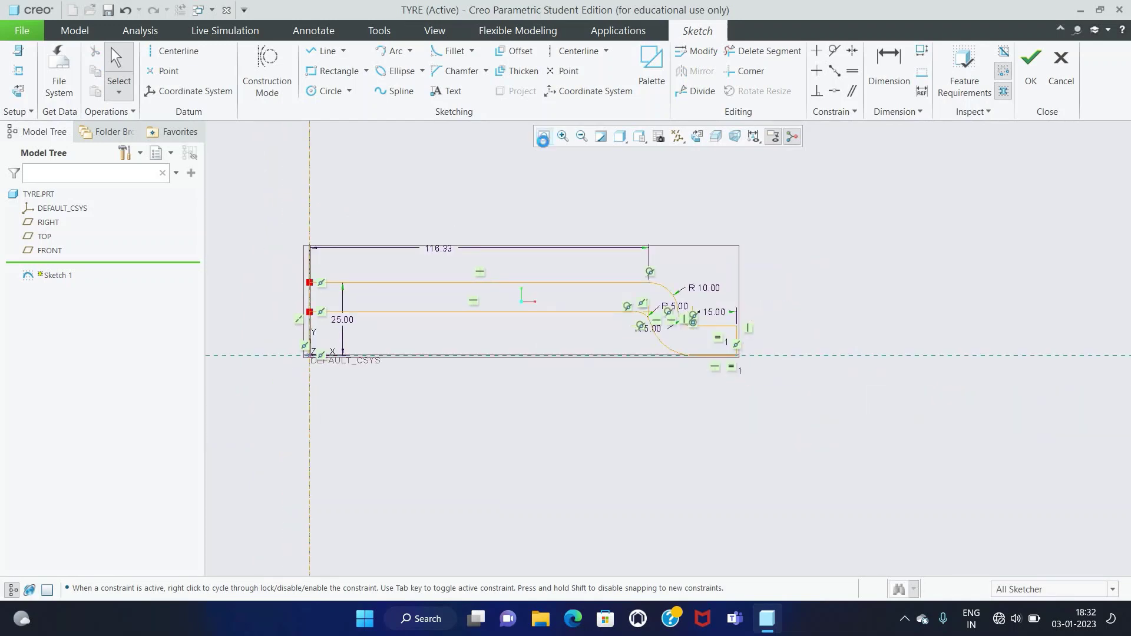
pyautogui.click(543, 138)
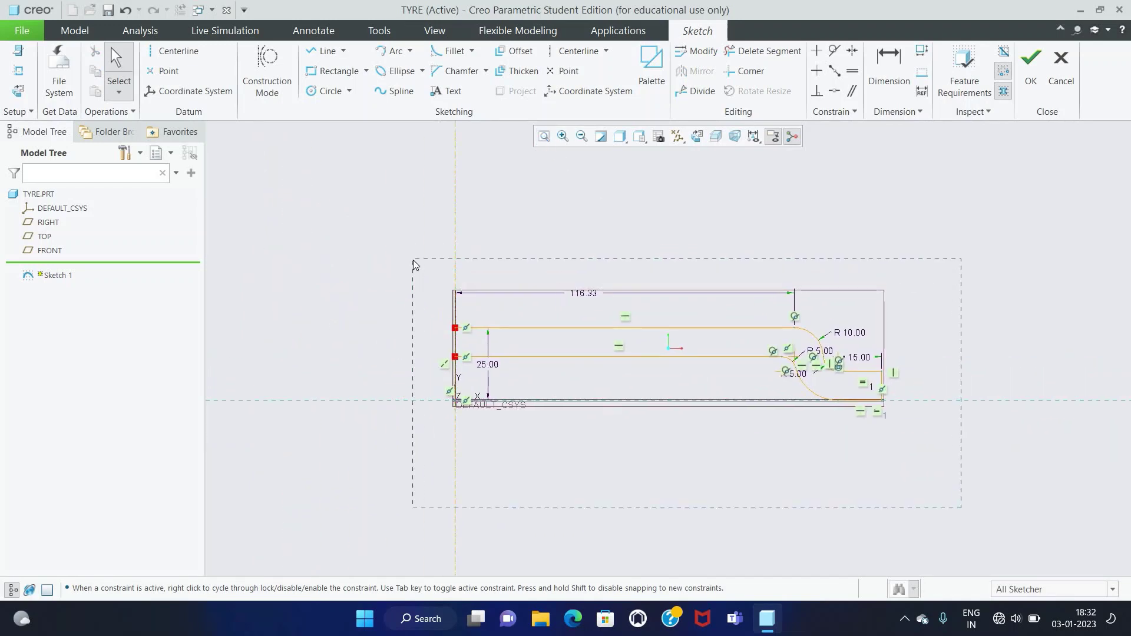
pyautogui.moveTo(415, 264); pyautogui.dragTo(414, 265)
pyautogui.click(696, 70)
pyautogui.click(455, 210)
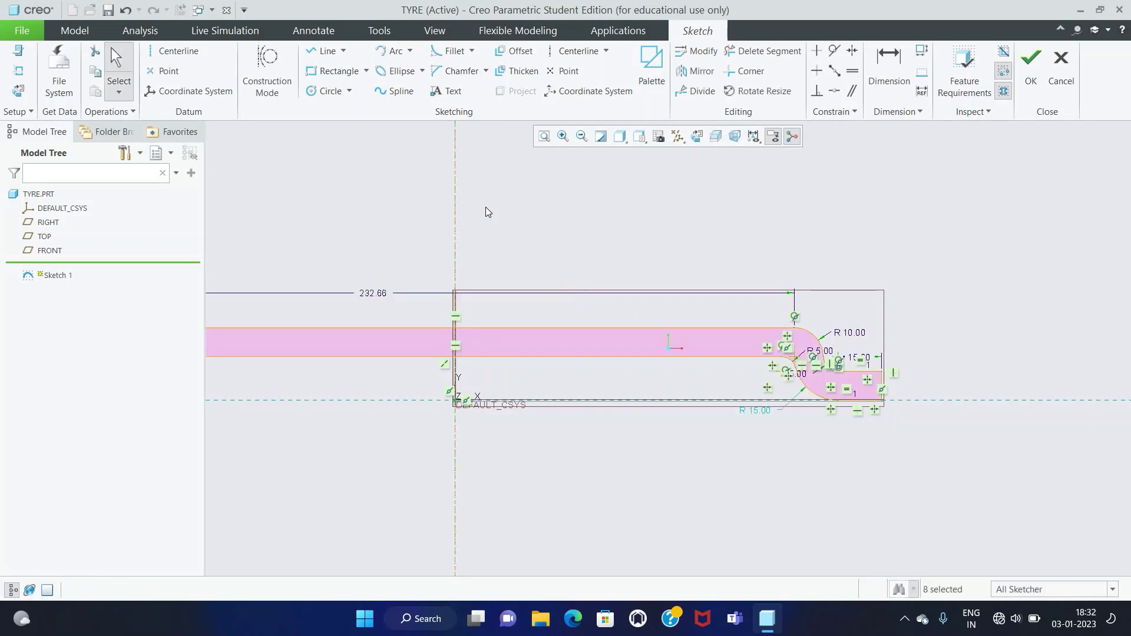
pyautogui.click(544, 137)
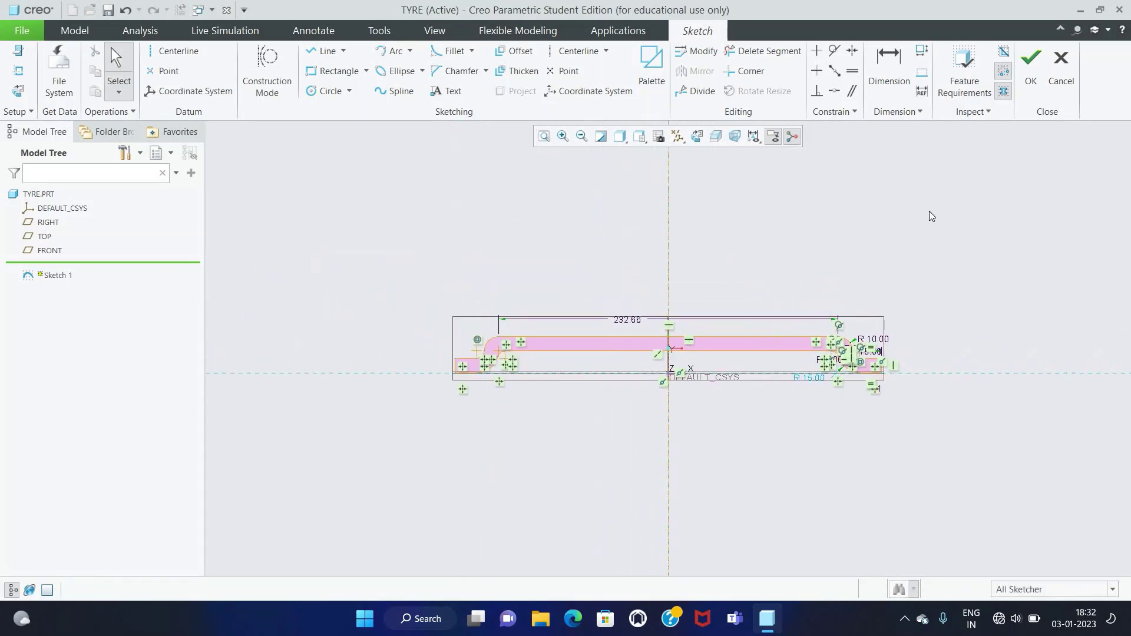
pyautogui.click(1031, 65)
# Step: Extrude the tyre profile into a 1523.70-deep solid strip as Extrude 1
pyautogui.scroll(-2, 731, 354)
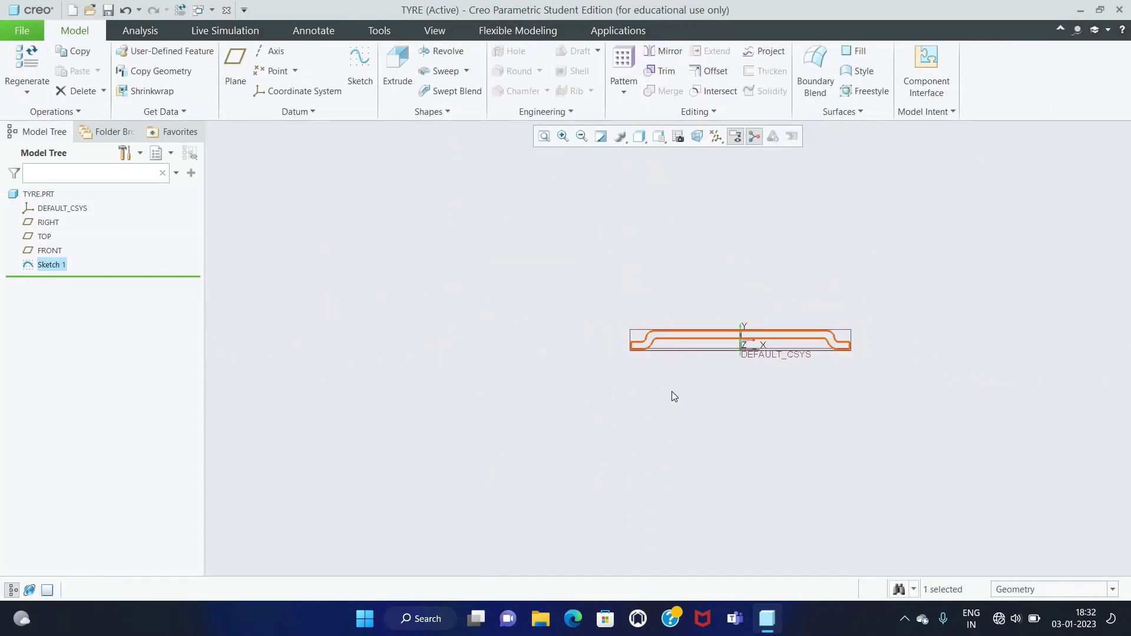
pyautogui.scroll(-1, 671, 391)
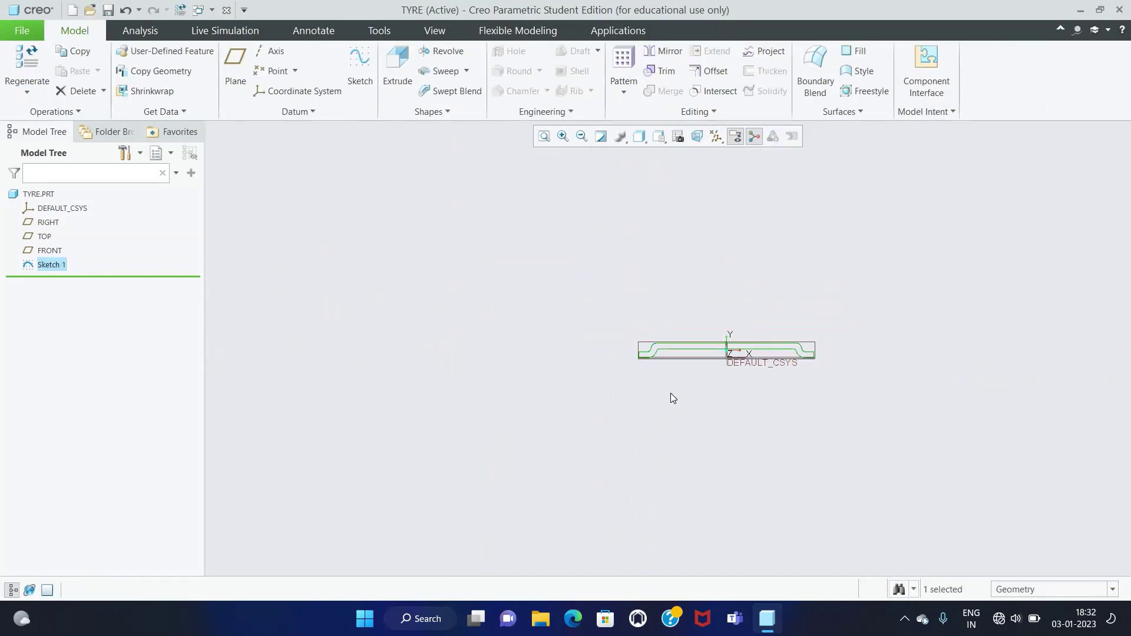
pyautogui.click(386, 83)
pyautogui.hotkey('ctrl', 'd')
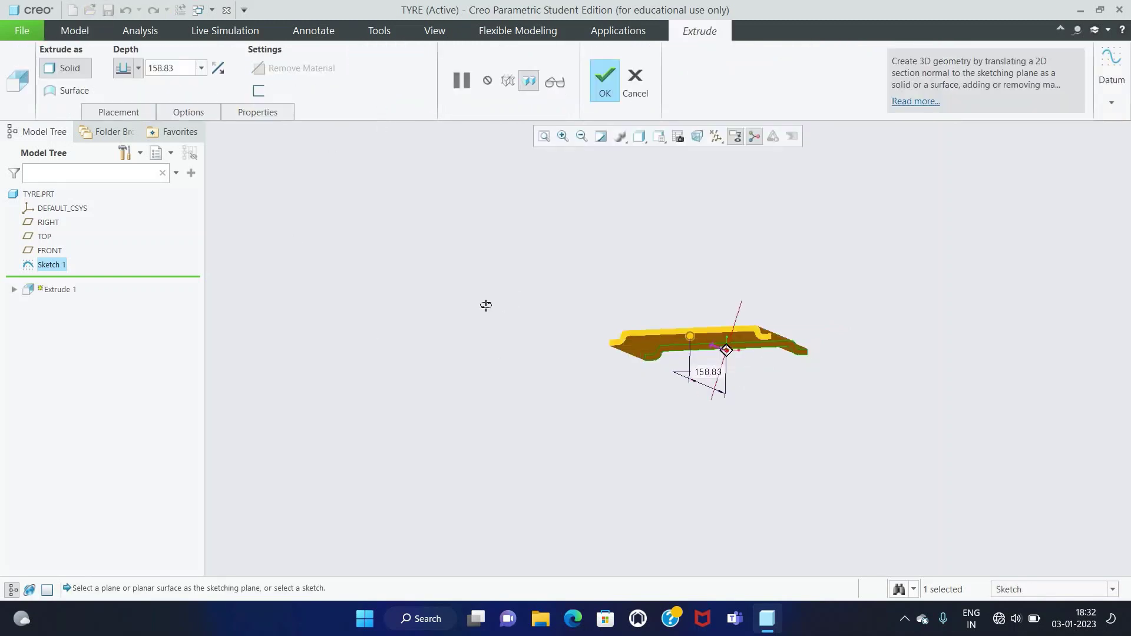
pyautogui.doubleClick(184, 68)
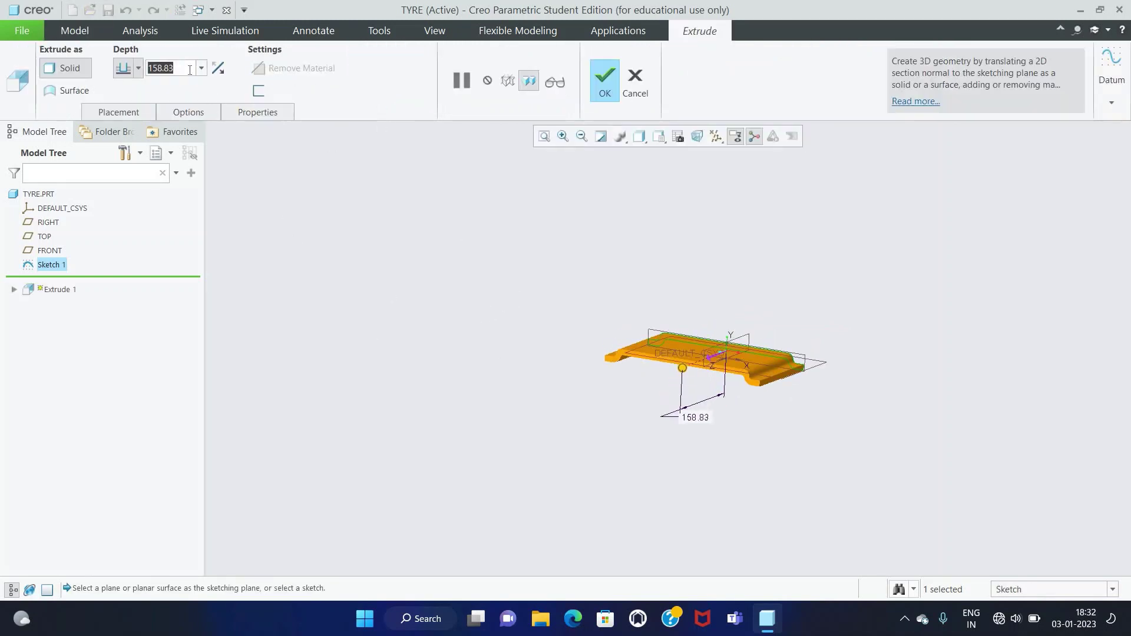
pyautogui.write('1')
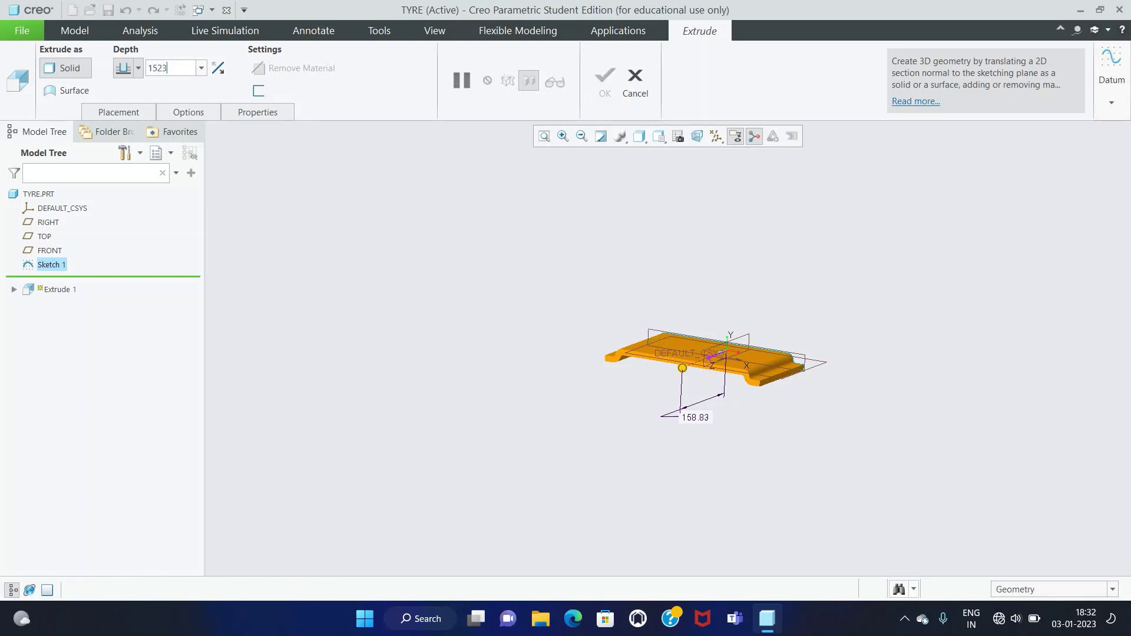
pyautogui.press('Return')
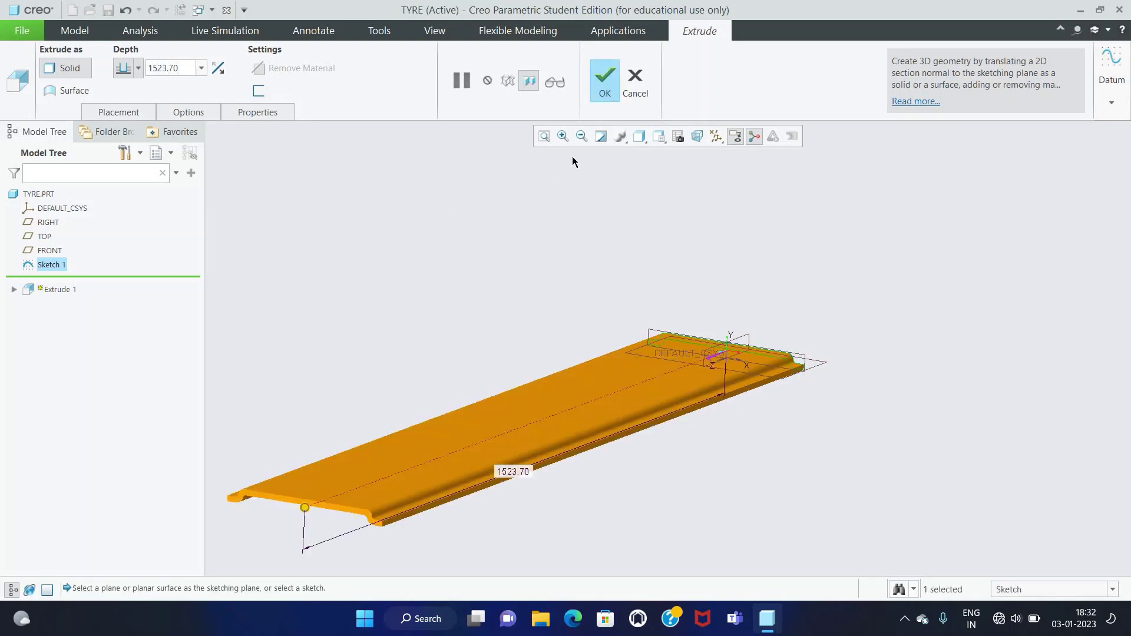
pyautogui.click(603, 82)
pyautogui.click(411, 281)
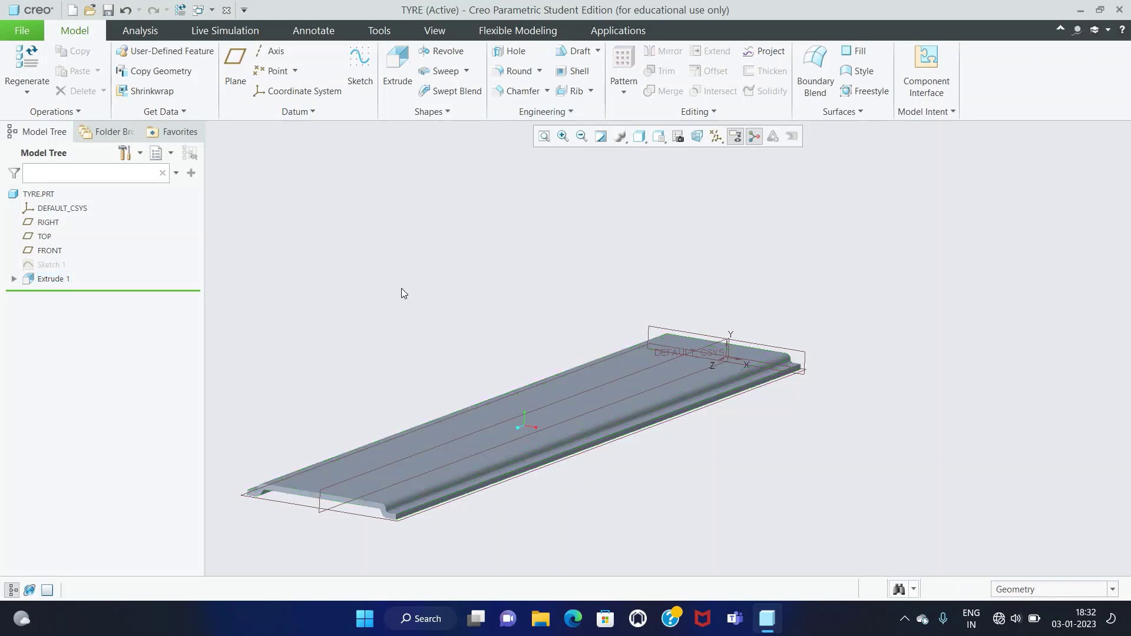
pyautogui.click(548, 142)
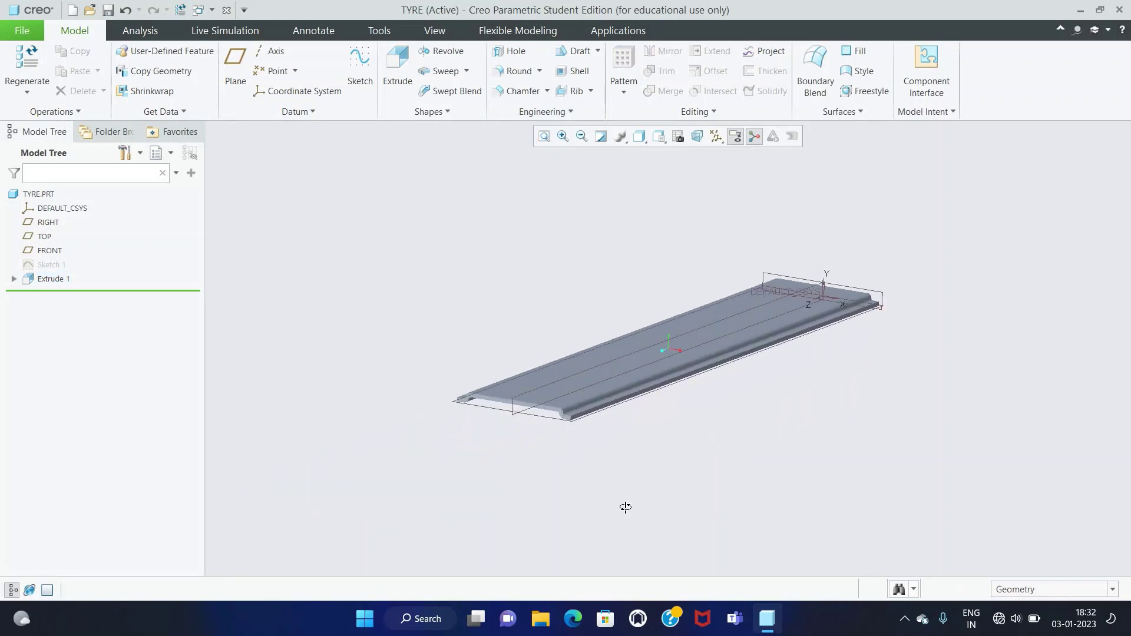
# Step: Turn off coordinate system display and select the strip's top face
pyautogui.moveTo(623, 505); pyautogui.dragTo(603, 521, button='middle')
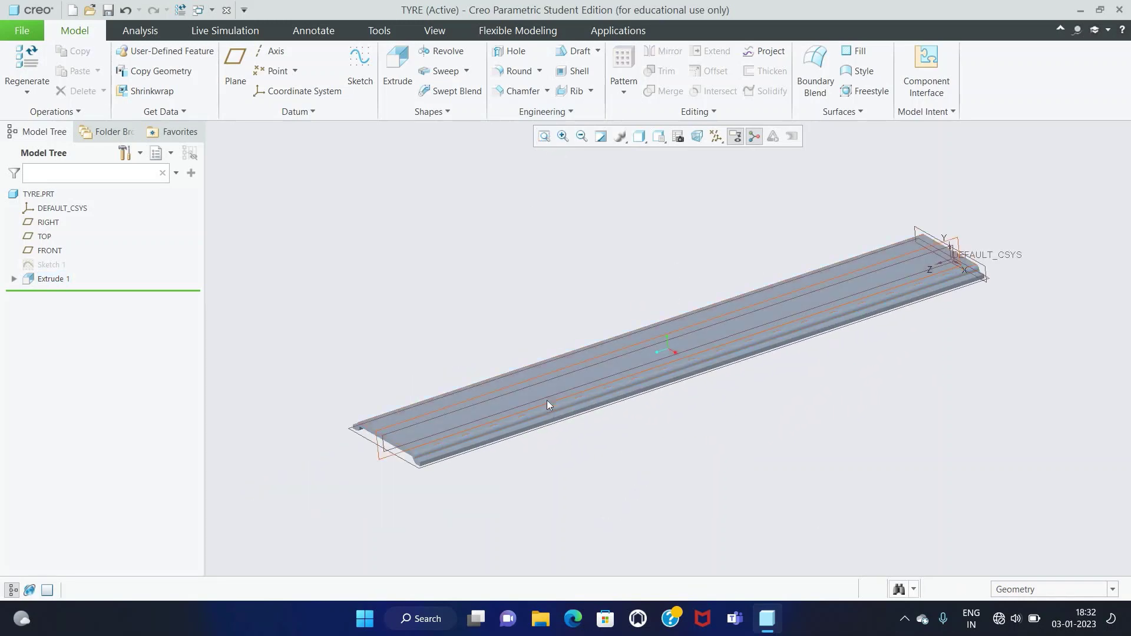
pyautogui.click(731, 144)
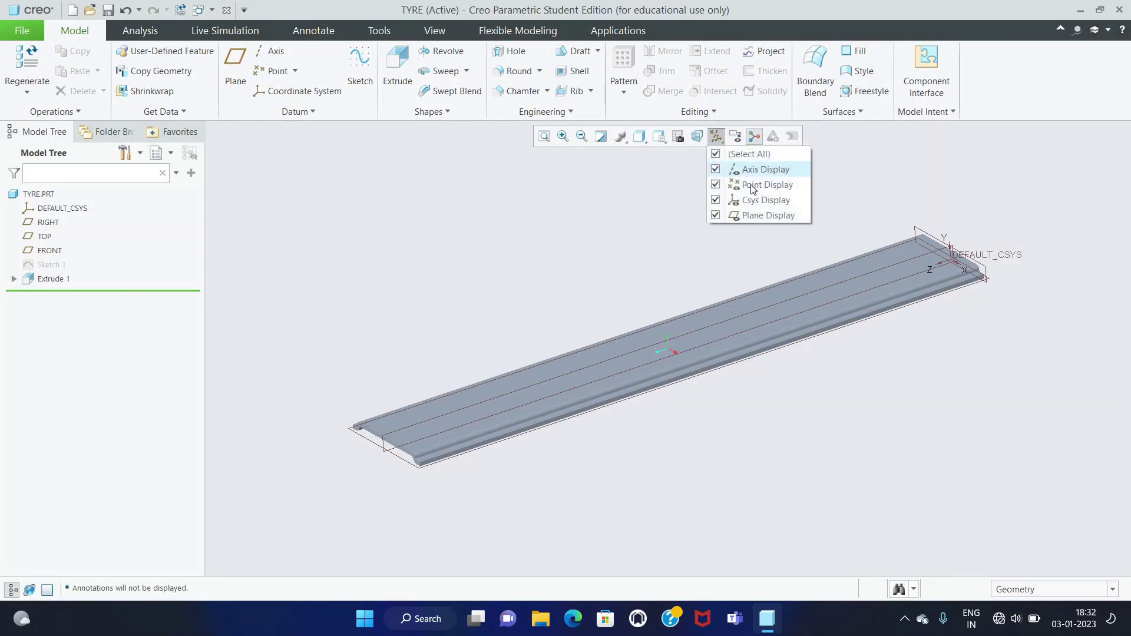
pyautogui.click(744, 199)
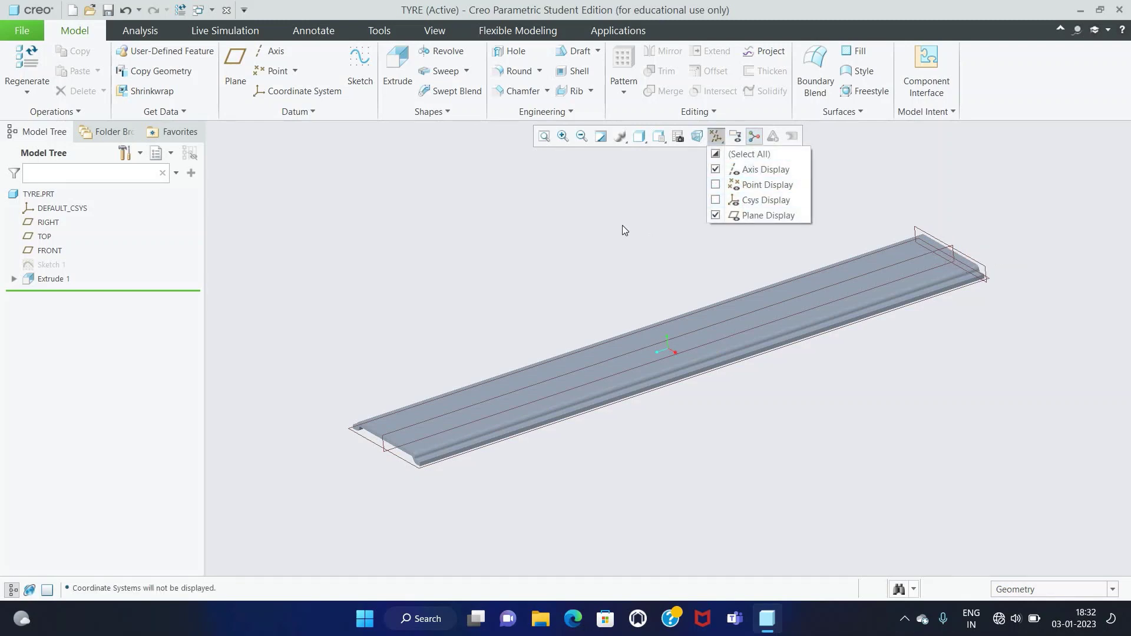
pyautogui.click(568, 395)
# Step: Start Sketch 2 on the top face, view it face-on, and place a first horizontal centreline
pyautogui.click(363, 71)
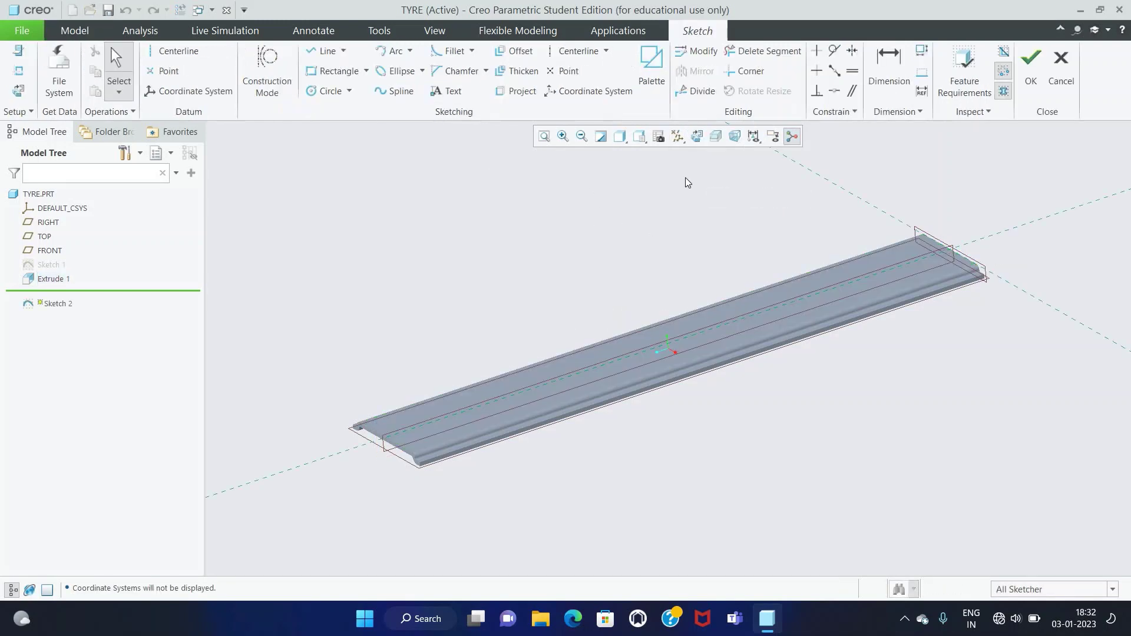
pyautogui.click(697, 137)
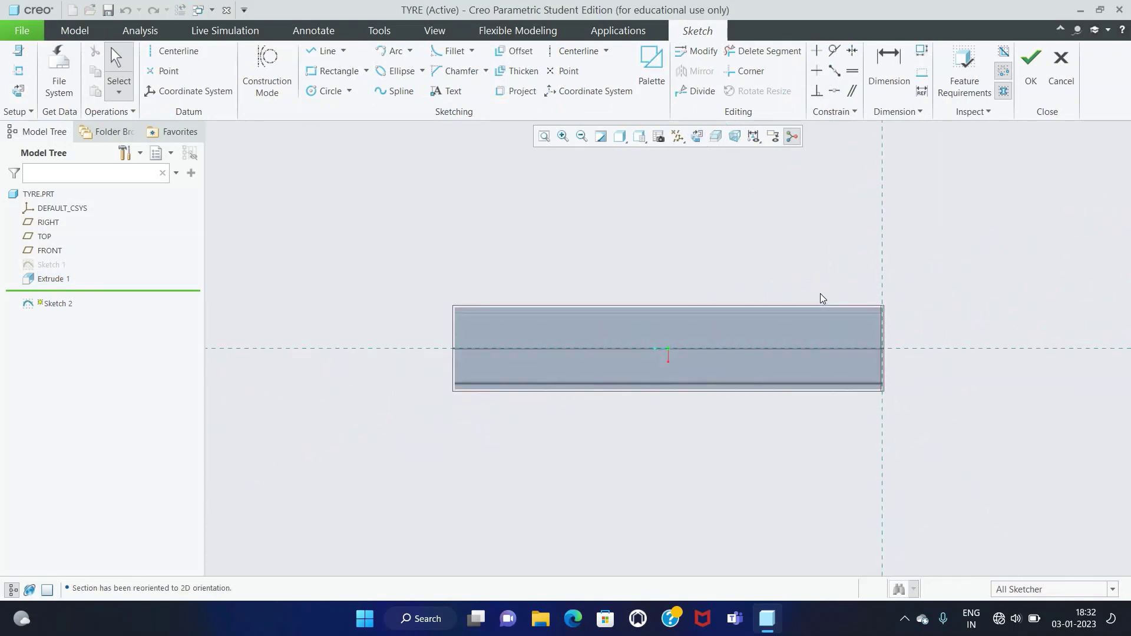
pyautogui.scroll(-1, 822, 298)
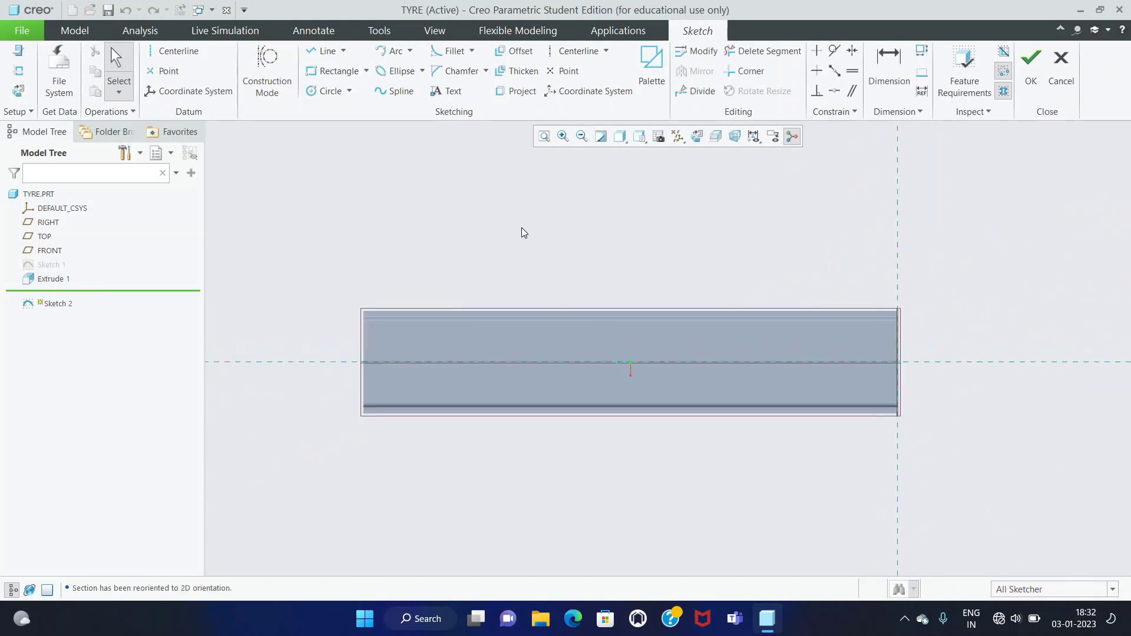
pyautogui.click(180, 52)
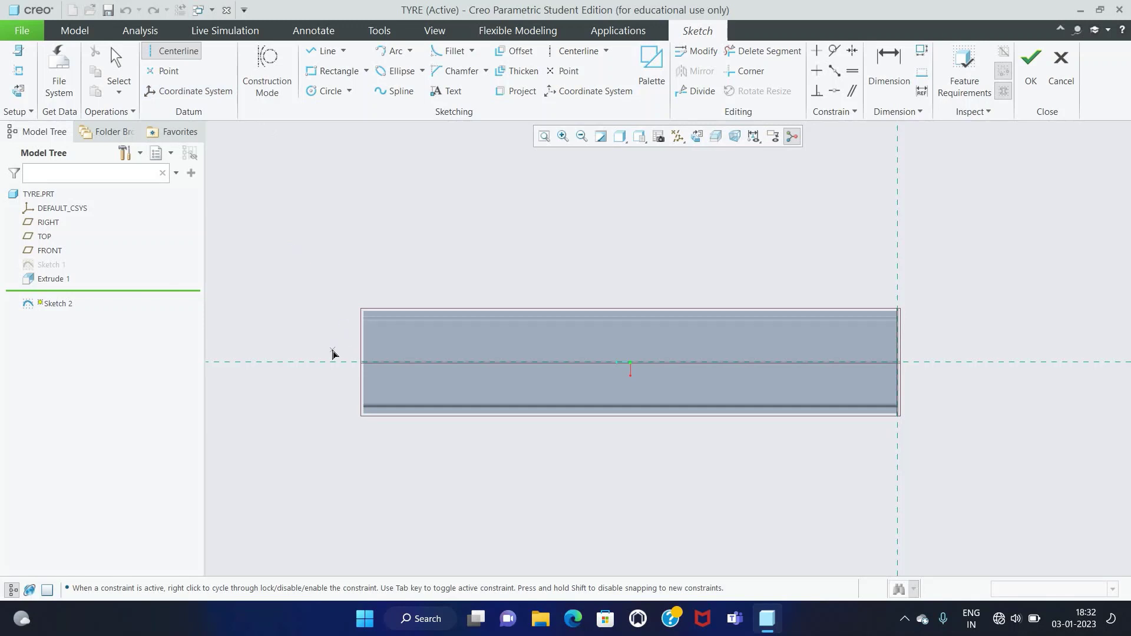
pyautogui.click(398, 353)
pyautogui.click(358, 347)
pyautogui.middleClick(341, 345)
pyautogui.click(172, 50)
pyautogui.scroll(-1, 295, 229)
pyautogui.click(371, 369)
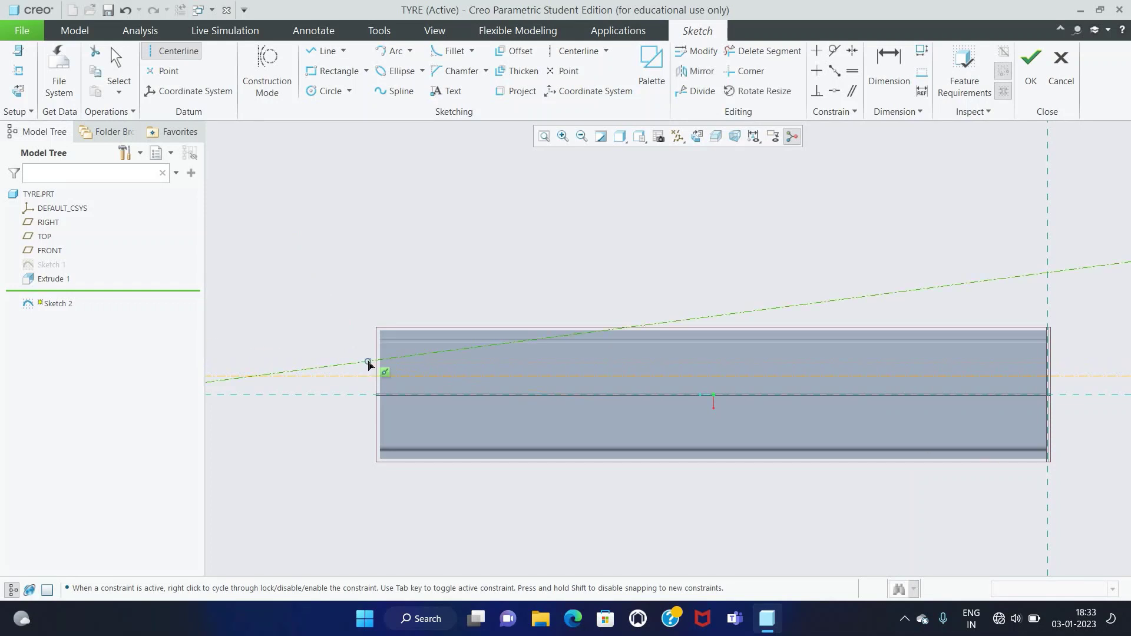
pyautogui.middleClick(389, 372)
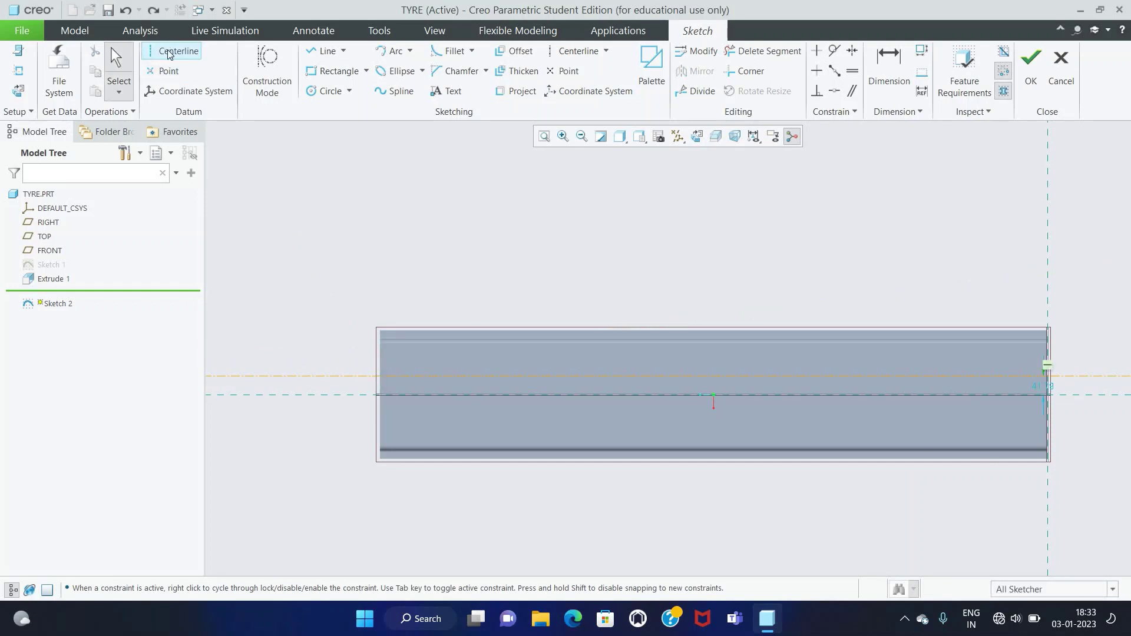
# Step: Add horizontal centrelines two above and three below the strip's middle
pyautogui.click(173, 51)
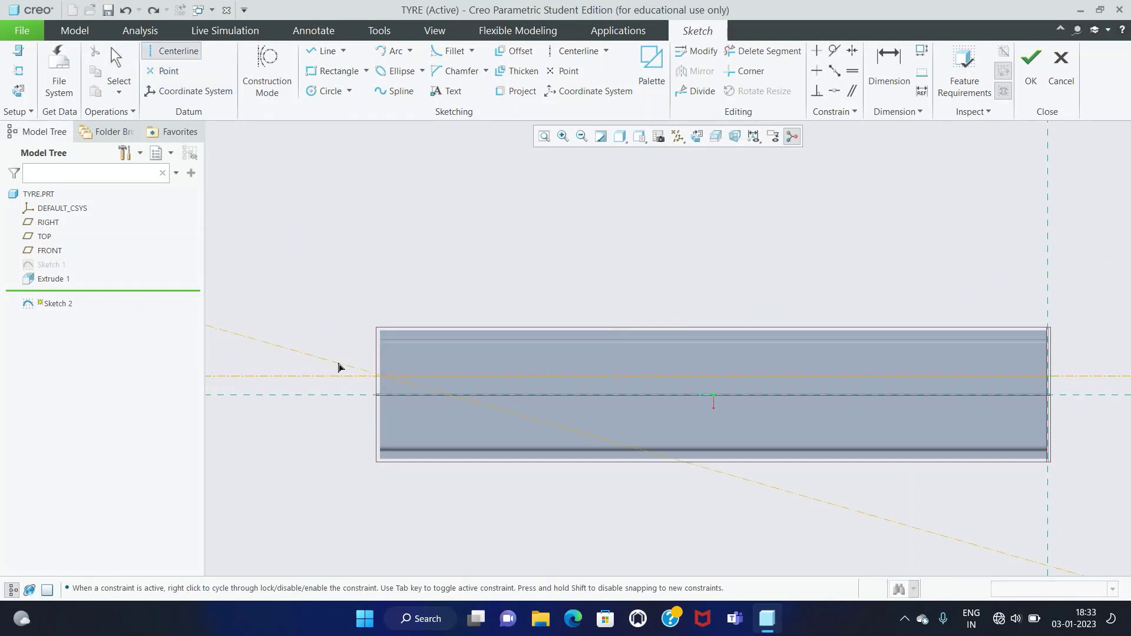
pyautogui.click(352, 360)
pyautogui.click(366, 347)
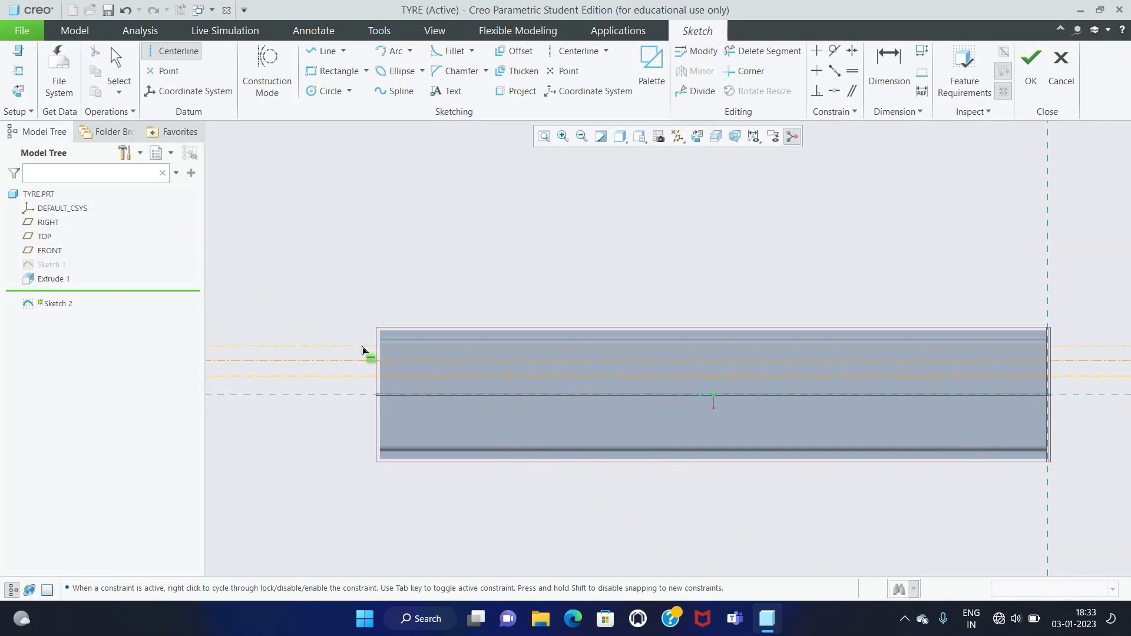
pyautogui.click(377, 409)
pyautogui.click(344, 422)
pyautogui.click(353, 439)
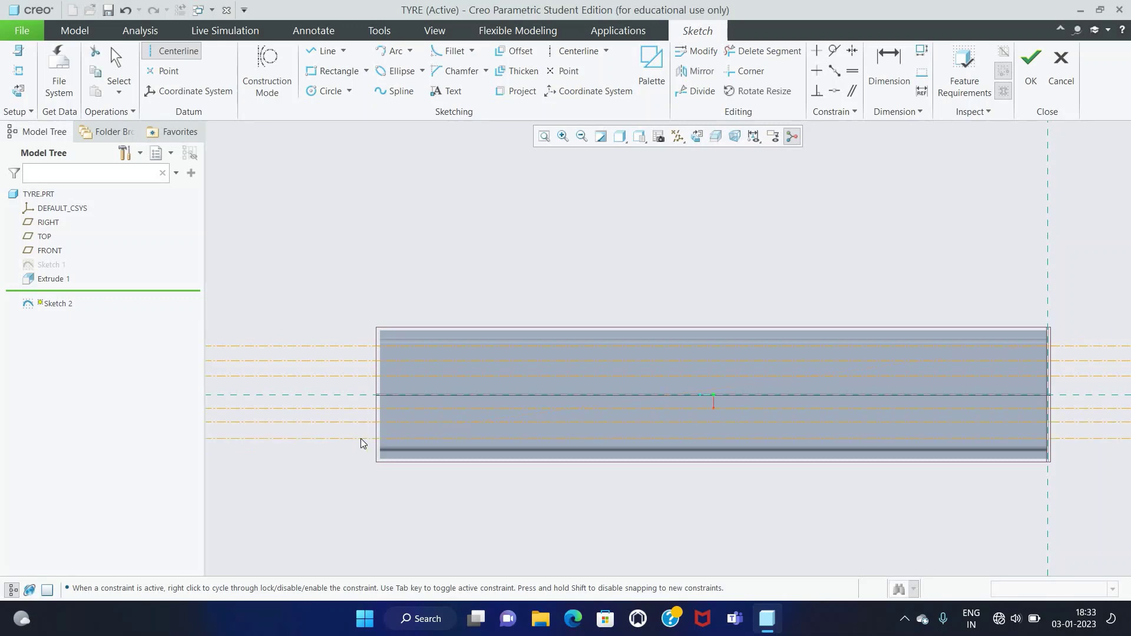
pyautogui.middleClick(362, 442)
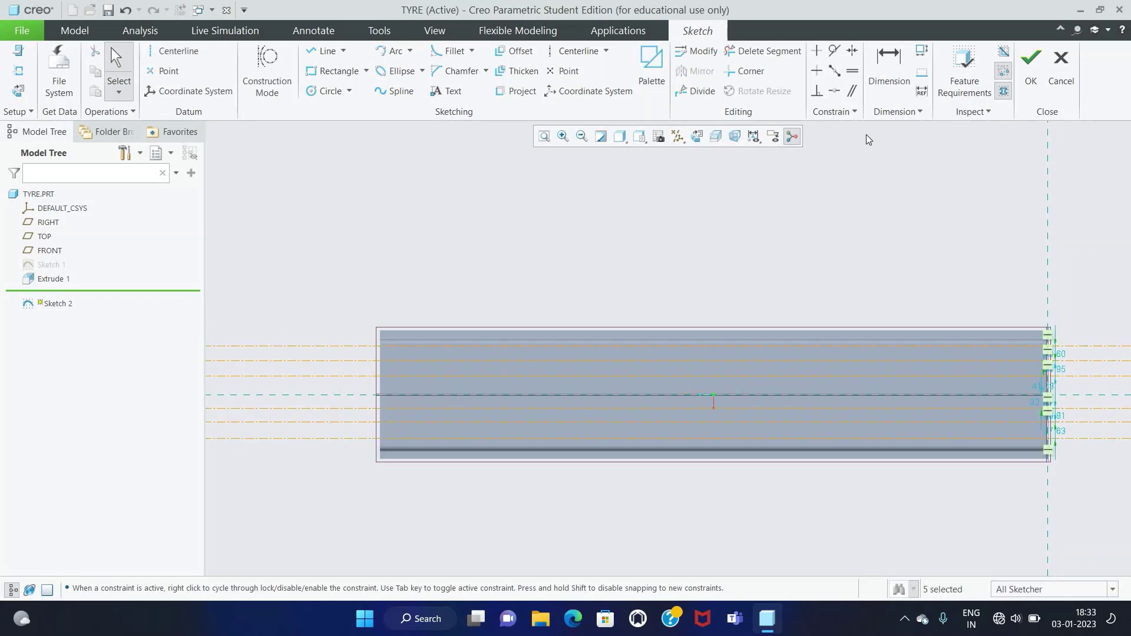
# Step: Dimension the centreline gaps on each side of the middle line at 32.00
pyautogui.click(888, 83)
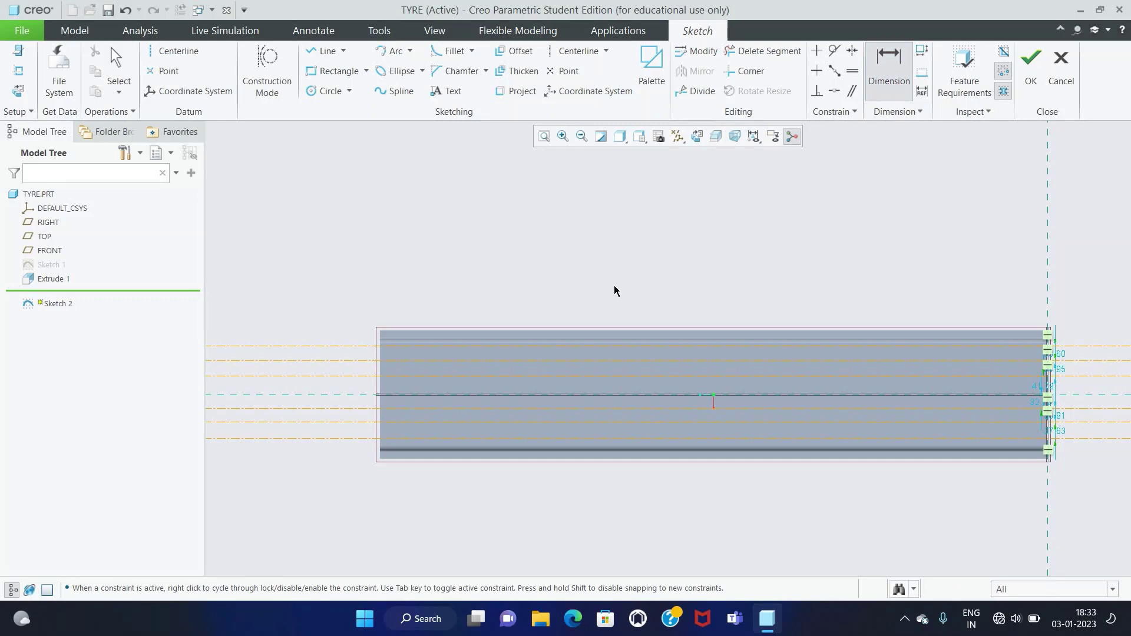
pyautogui.click(351, 377)
pyautogui.middleClick(361, 396)
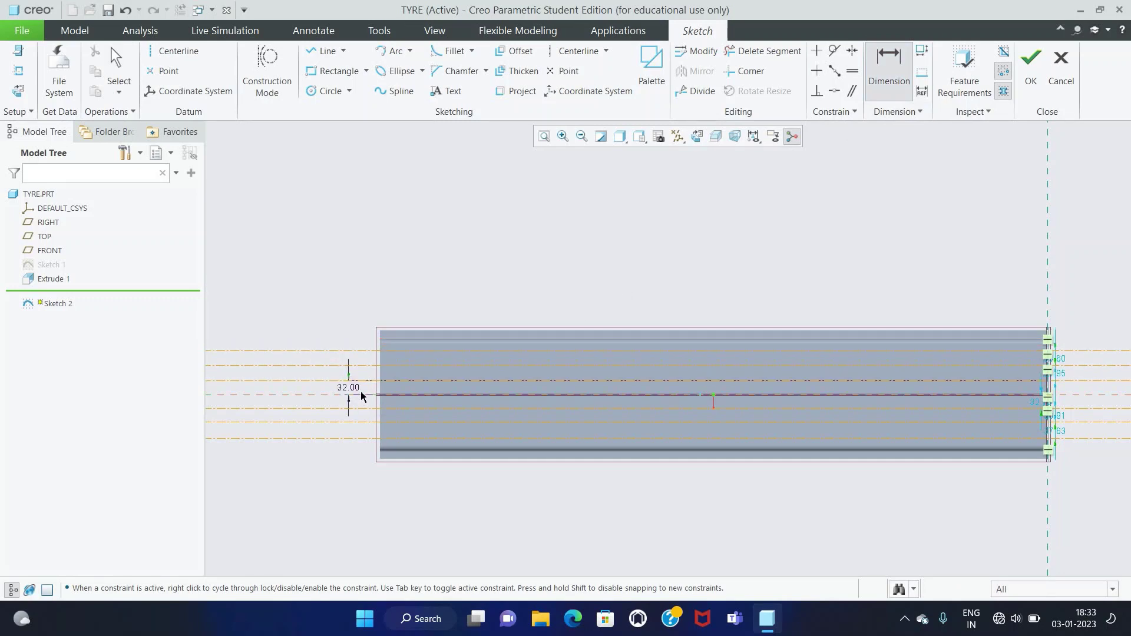
pyautogui.click(361, 396)
pyautogui.click(364, 407)
pyautogui.middleClick(360, 401)
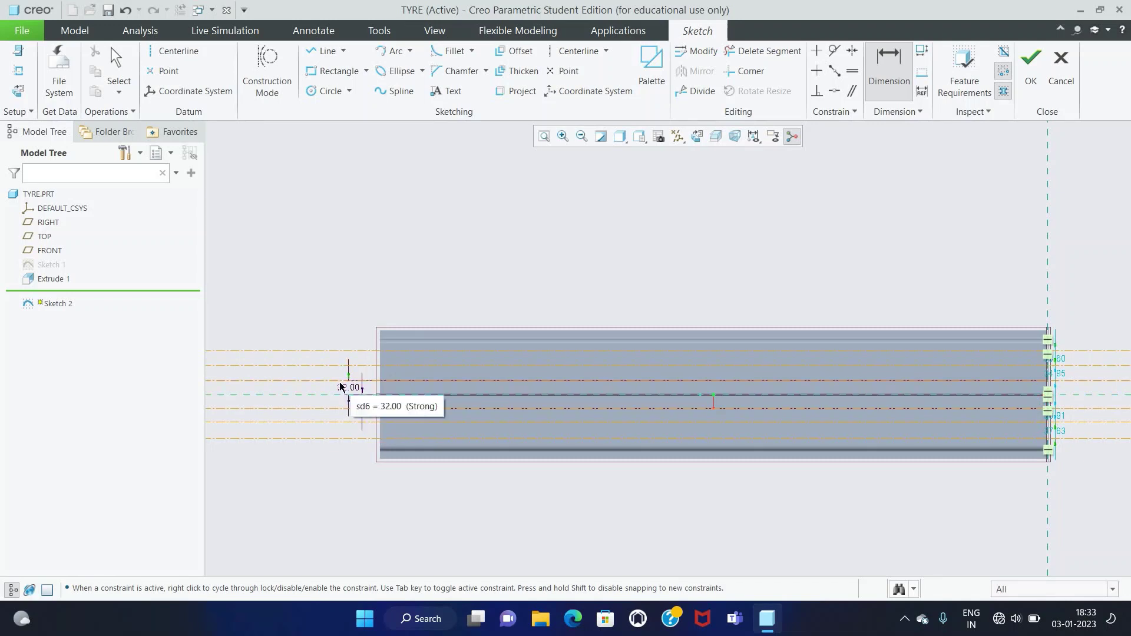
# Step: Set the next centreline spacings above and below to 28.00
pyautogui.middleClick(308, 374)
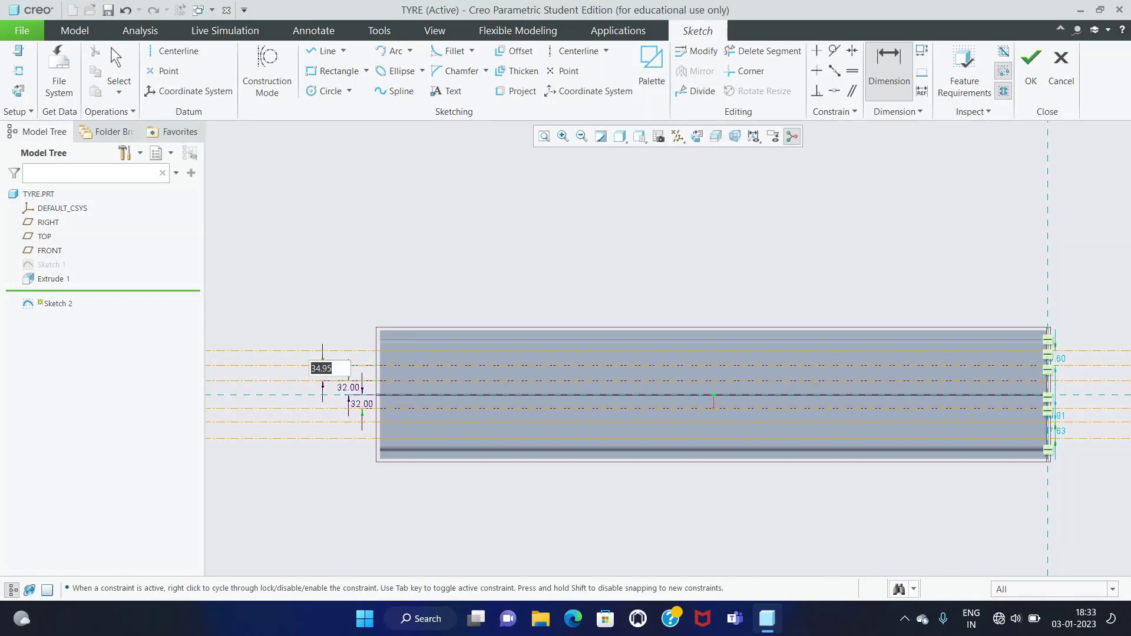
pyautogui.write('28')
pyautogui.press('Return')
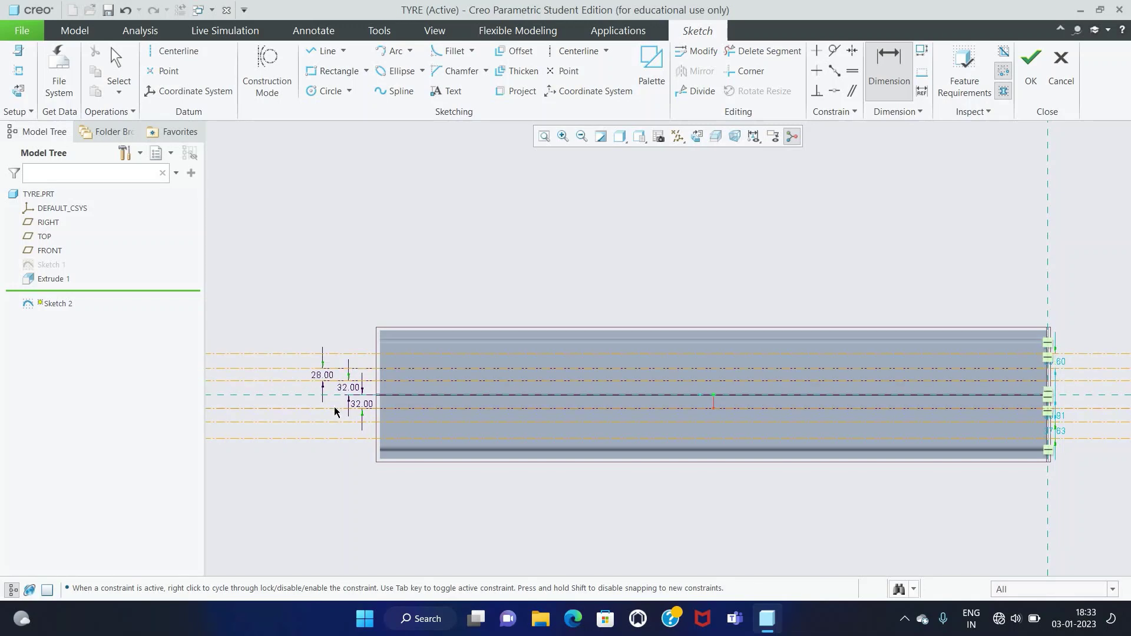
pyautogui.middleClick(334, 417)
pyautogui.write('28')
pyautogui.press('Return')
# Step: Set the outermost centreline spacings above and below to 20.00
pyautogui.middleClick(297, 360)
pyautogui.write('20')
pyautogui.press('Return')
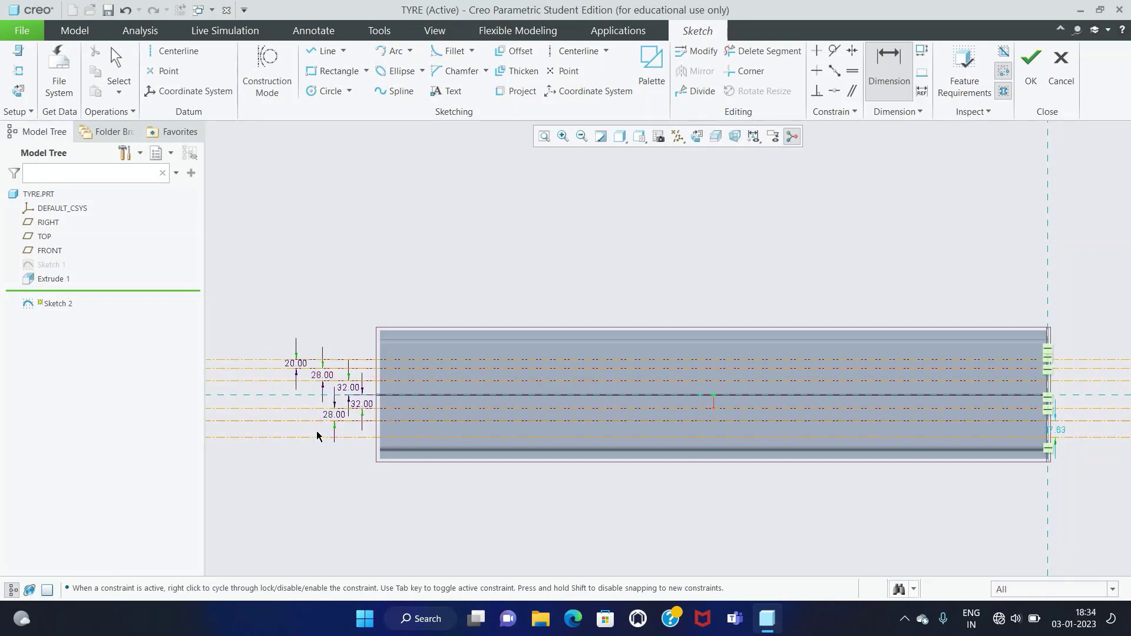
pyautogui.middleClick(299, 455)
pyautogui.write('20')
pyautogui.press('Return')
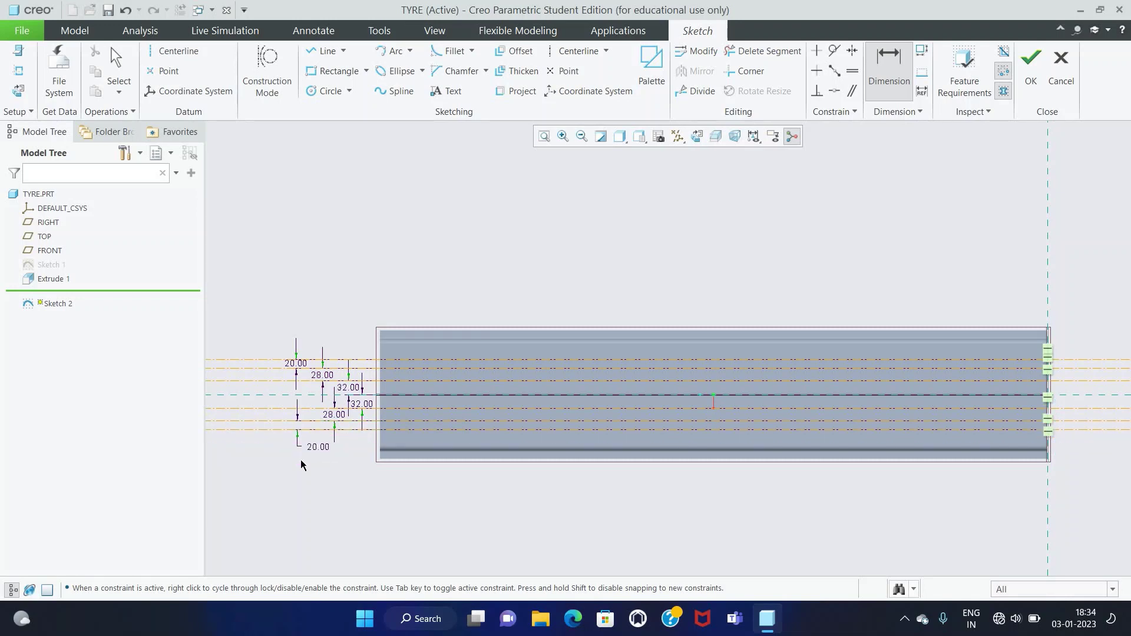
pyautogui.middleClick(300, 463)
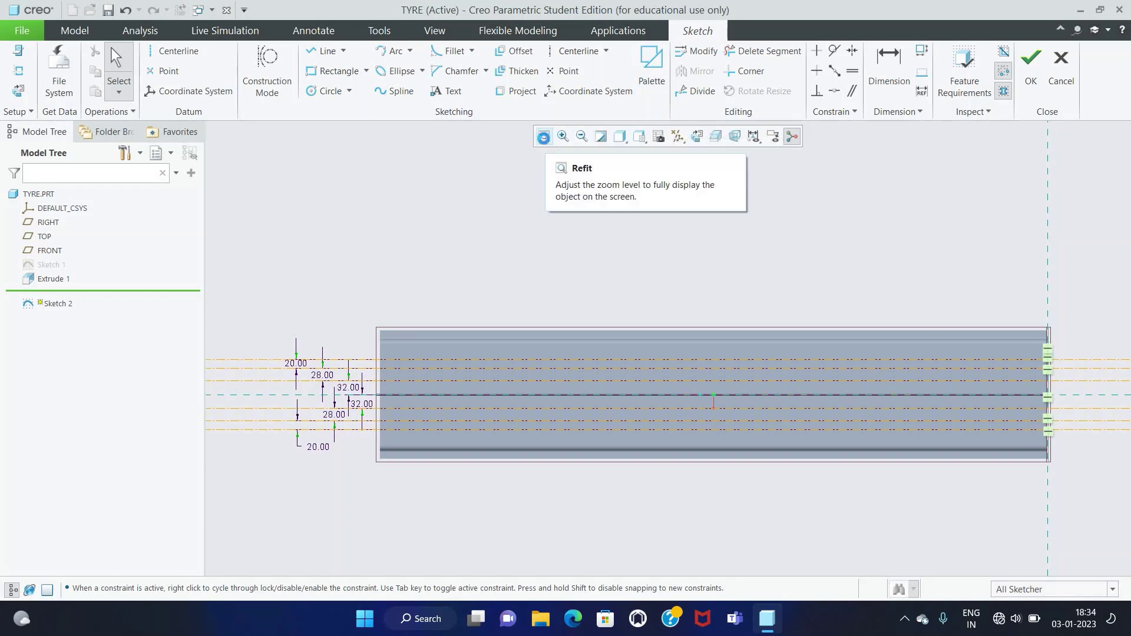
# Step: Refit and zoom the sketch and switch the display style to No Hidden
pyautogui.click(544, 136)
pyautogui.scroll(-3, 555, 443)
pyautogui.scroll(-2, 494, 137)
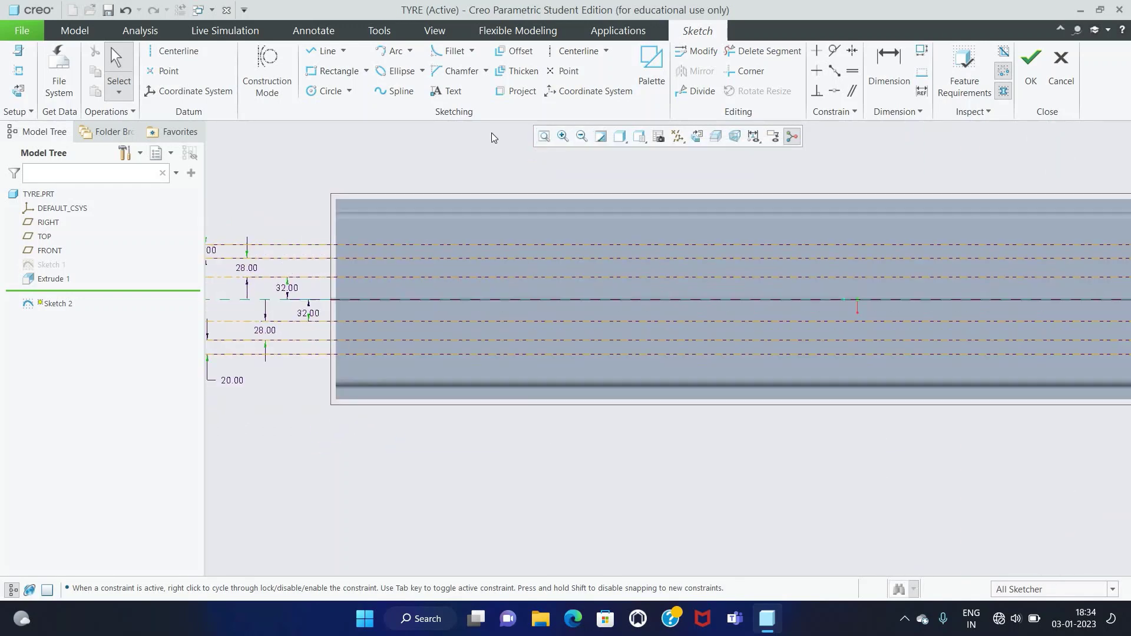
pyautogui.click(621, 138)
pyautogui.click(642, 202)
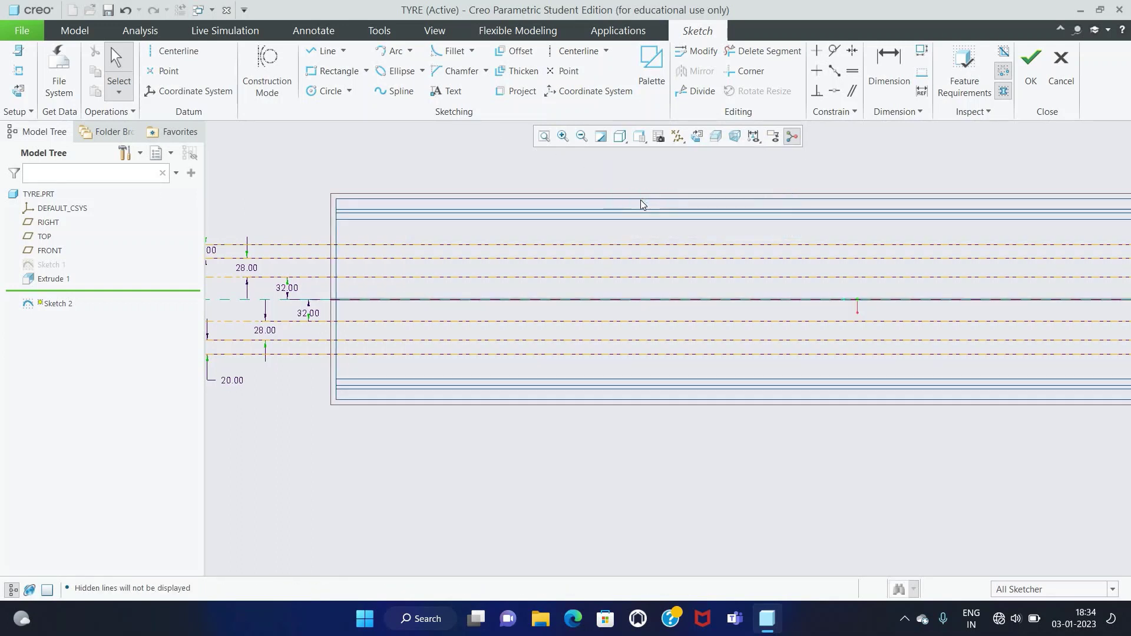
pyautogui.scroll(-1, 226, 181)
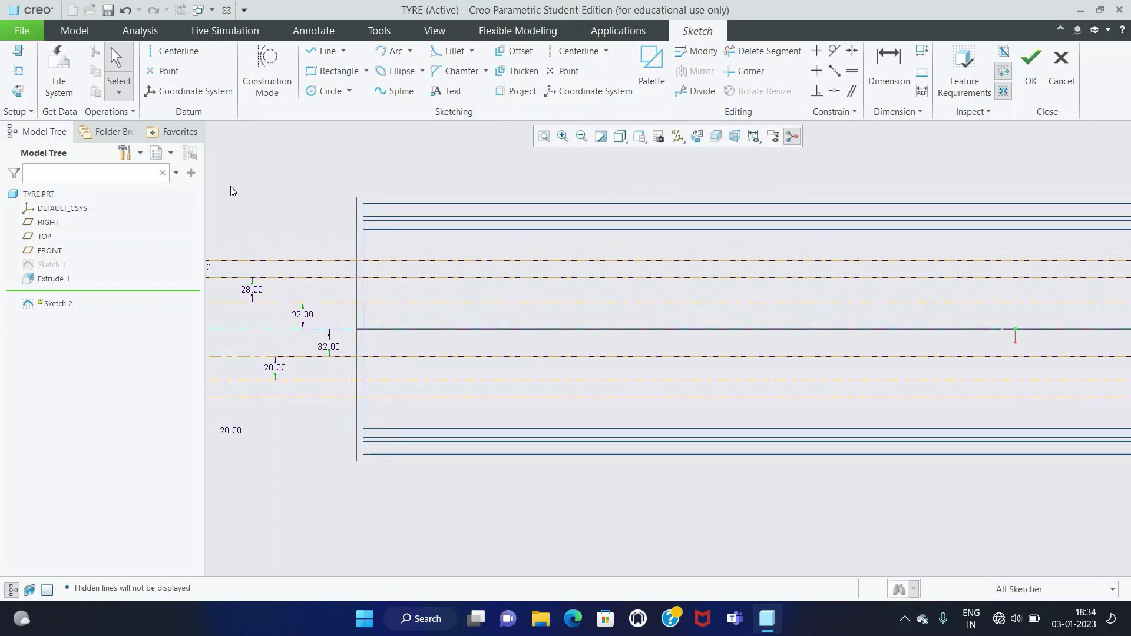
# Step: Draw the first tread lines at the strip's left edge, a vertical then top horizontal segment
pyautogui.click(326, 52)
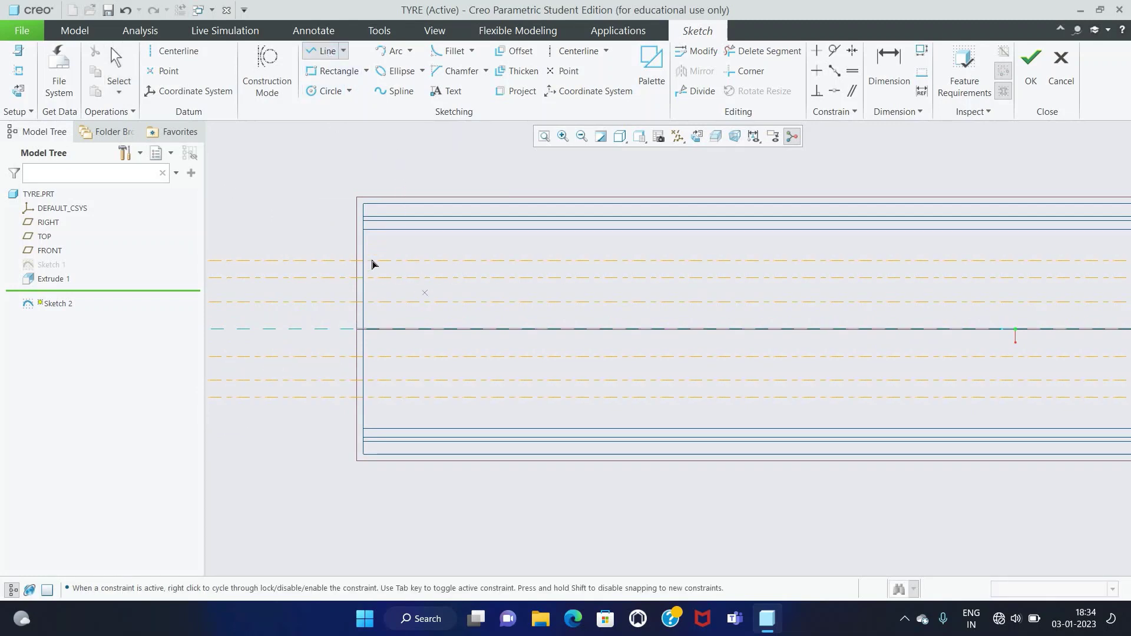
pyautogui.scroll(-1, 364, 262)
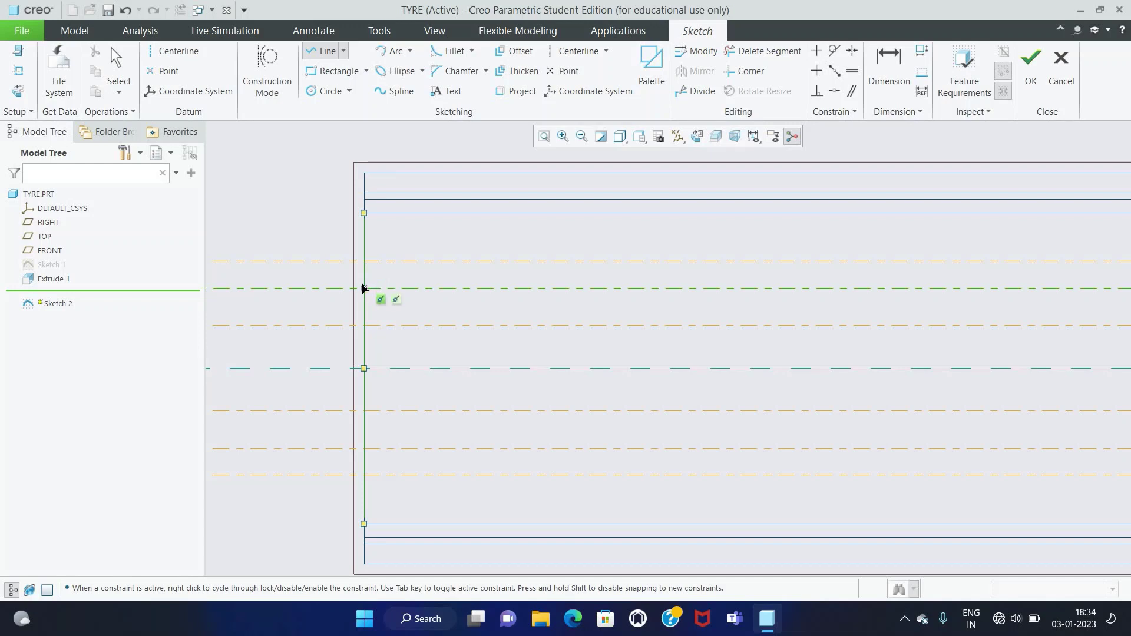
pyautogui.scroll(-1, 361, 302)
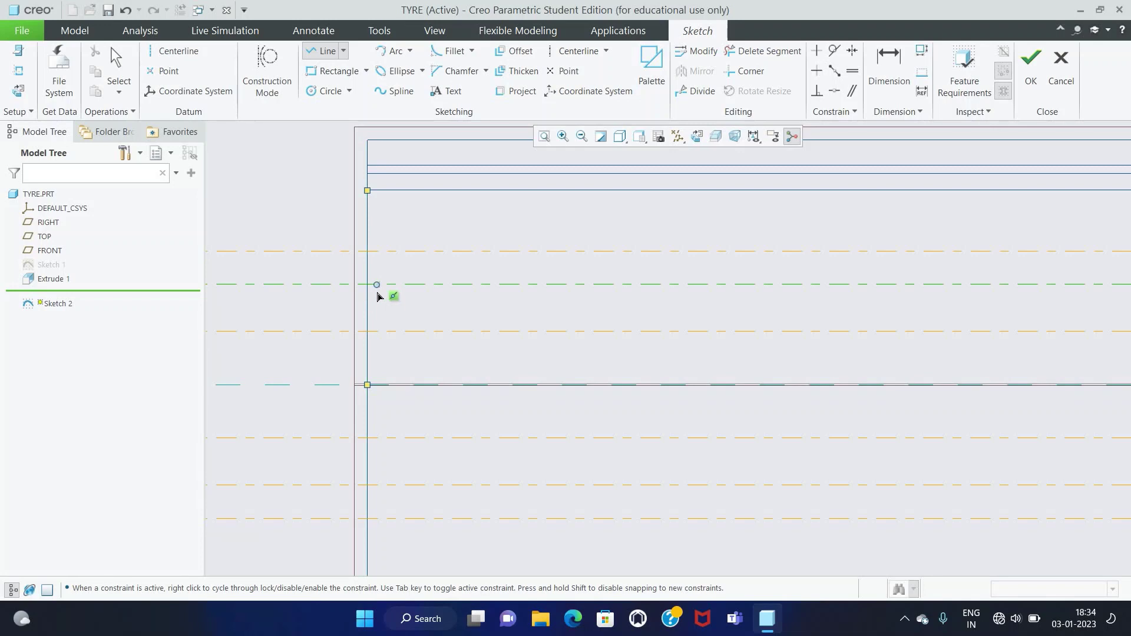
pyautogui.scroll(-1, 374, 294)
pyautogui.scroll(-1, 366, 292)
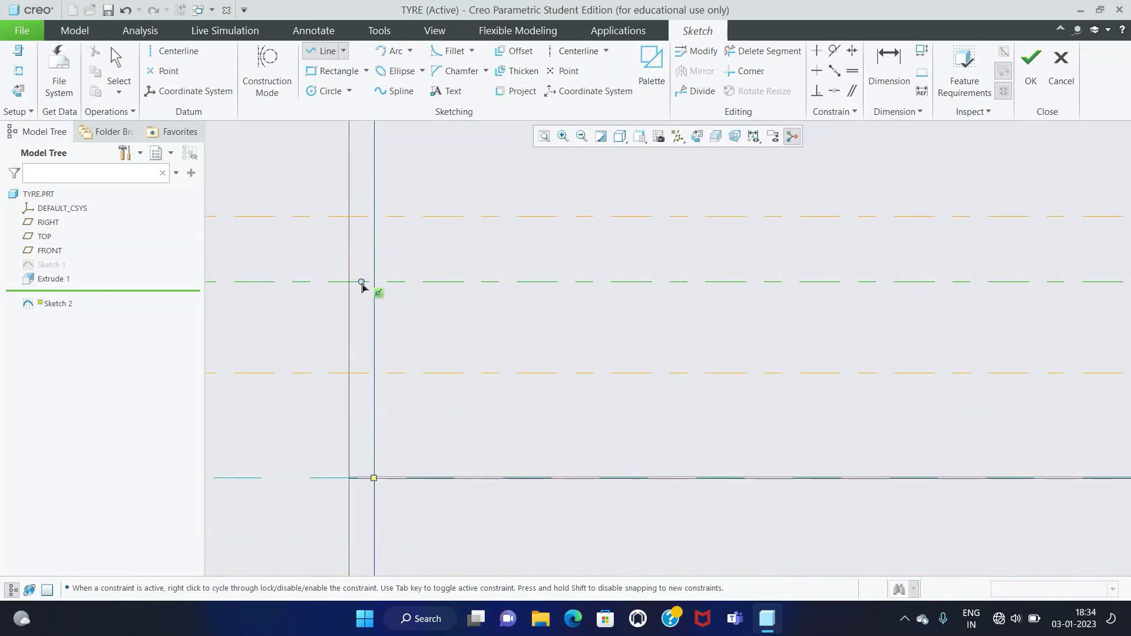
pyautogui.click(362, 282)
pyautogui.click(361, 216)
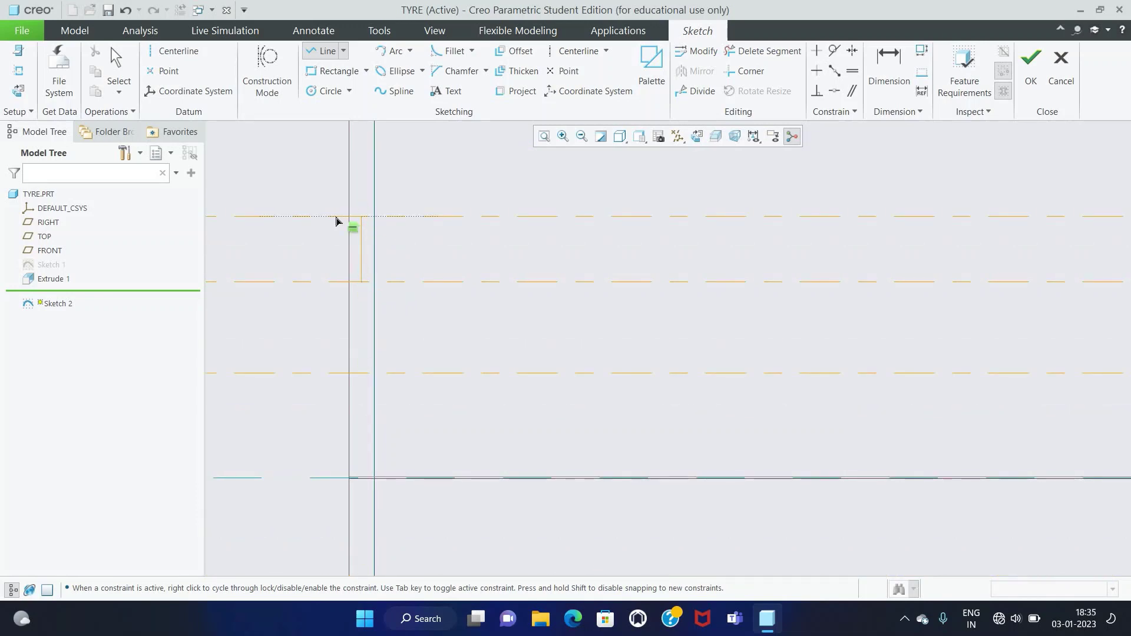
pyautogui.click(336, 216)
# Step: Finish the small tread profile's remaining line segments at the strip edge
pyautogui.click(335, 282)
pyautogui.click(316, 284)
pyautogui.middleClick(317, 280)
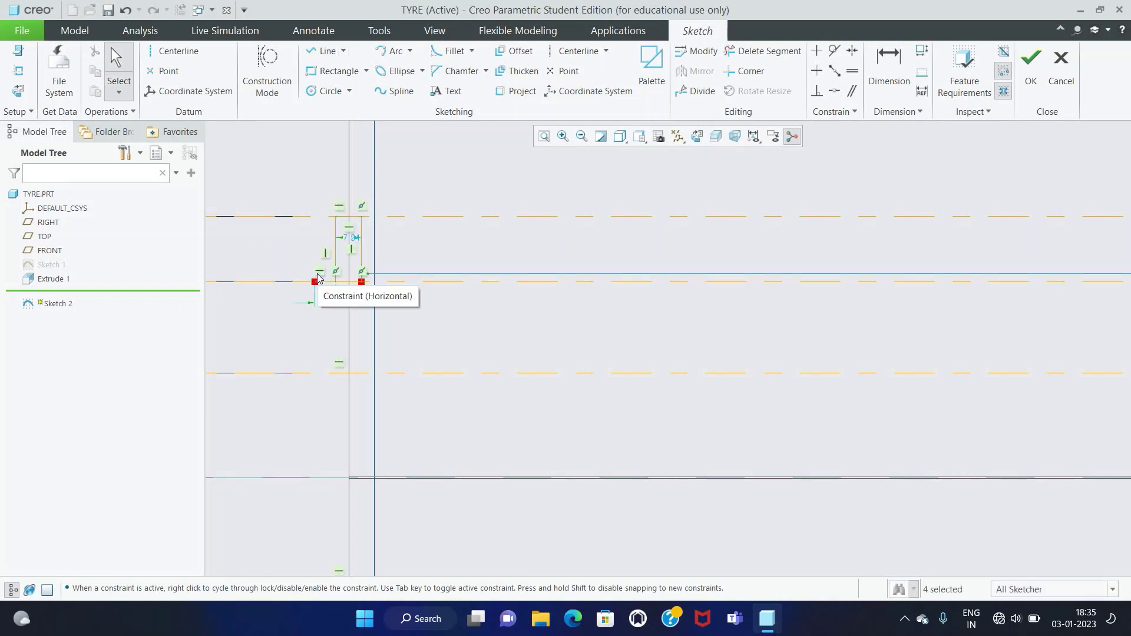
pyautogui.scroll(-1, 317, 276)
pyautogui.scroll(-1, 397, 246)
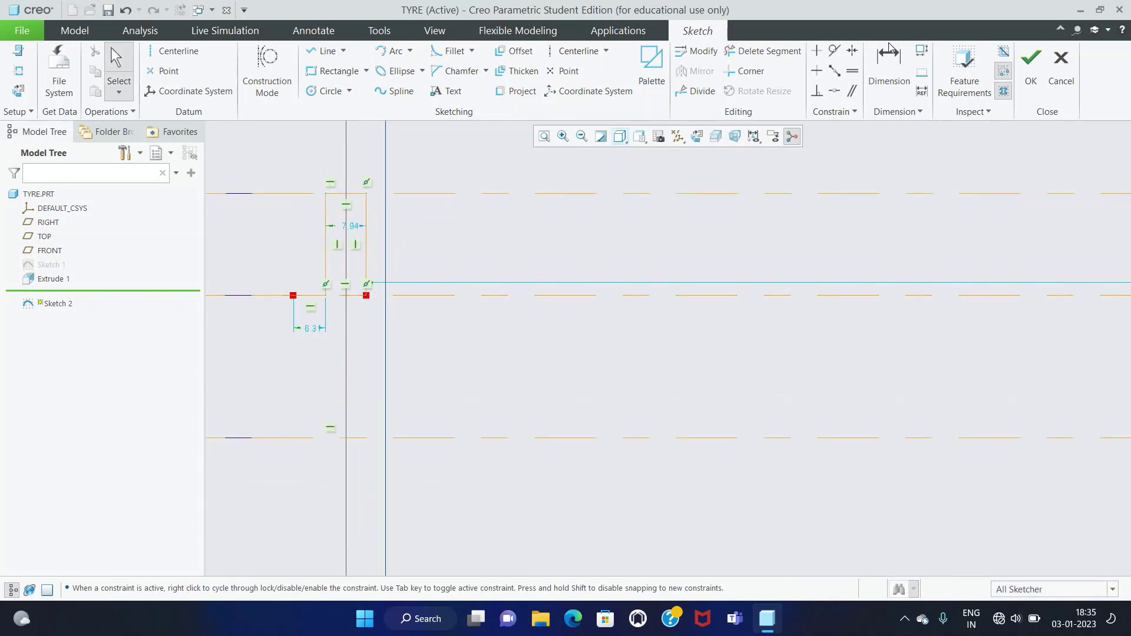
pyautogui.click(889, 65)
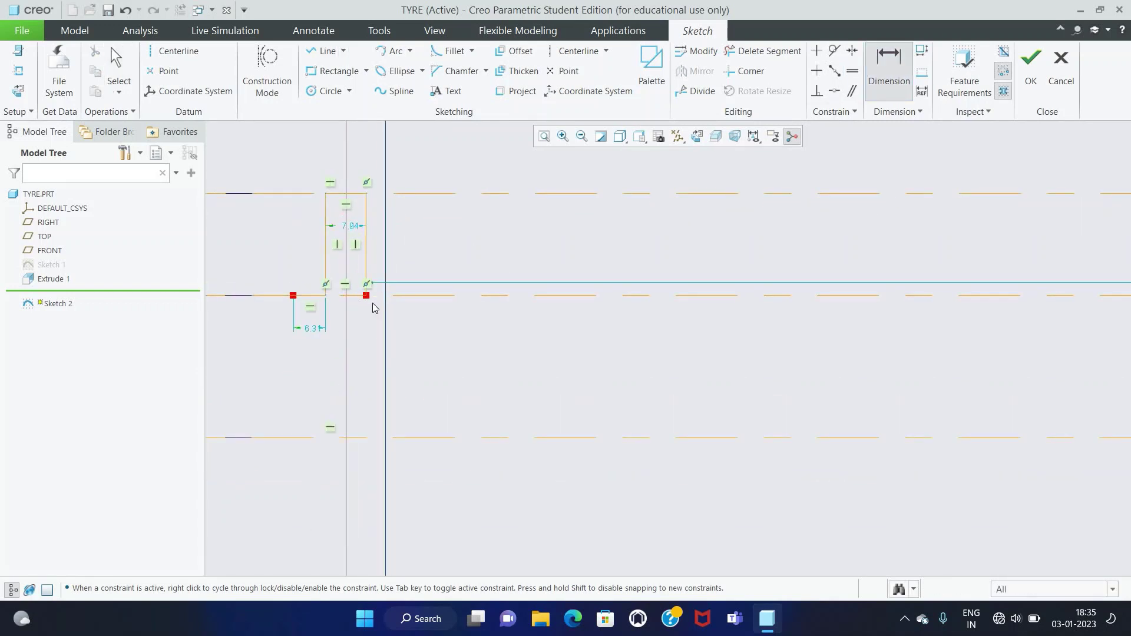
pyautogui.middleClick(367, 299)
pyautogui.click(323, 51)
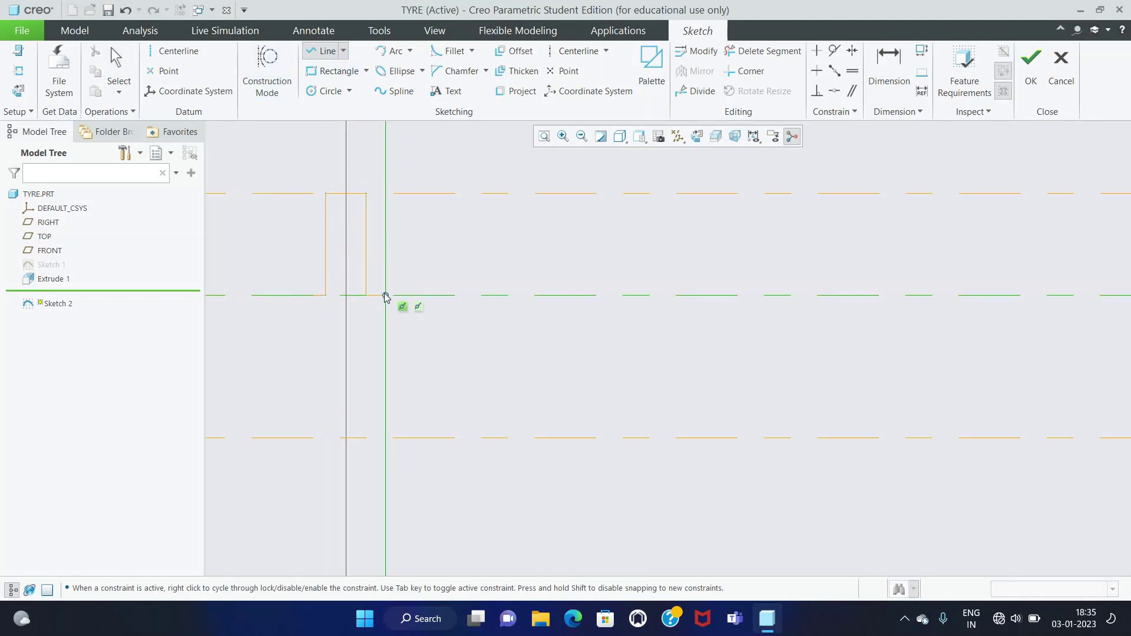
pyautogui.click(386, 295)
pyautogui.middleClick(385, 296)
pyautogui.scroll(5, 384, 291)
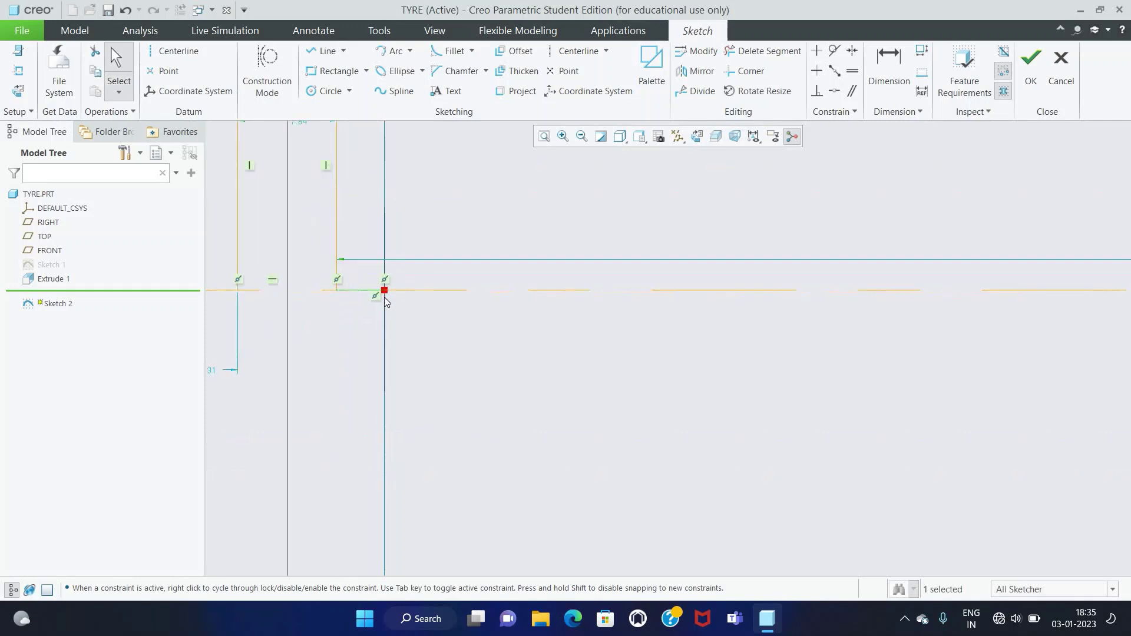
# Step: Add a 4.00 horizontal dimension and change the 7.94 width to 2.00
pyautogui.click(889, 65)
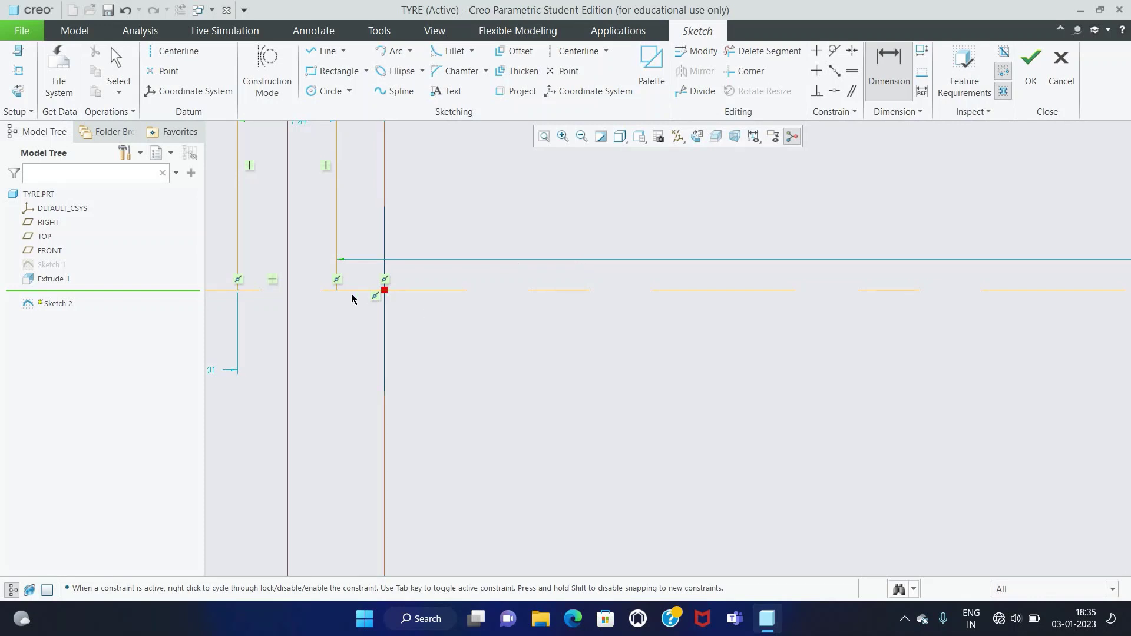
pyautogui.middleClick(349, 328)
pyautogui.write('4')
pyautogui.press('Return')
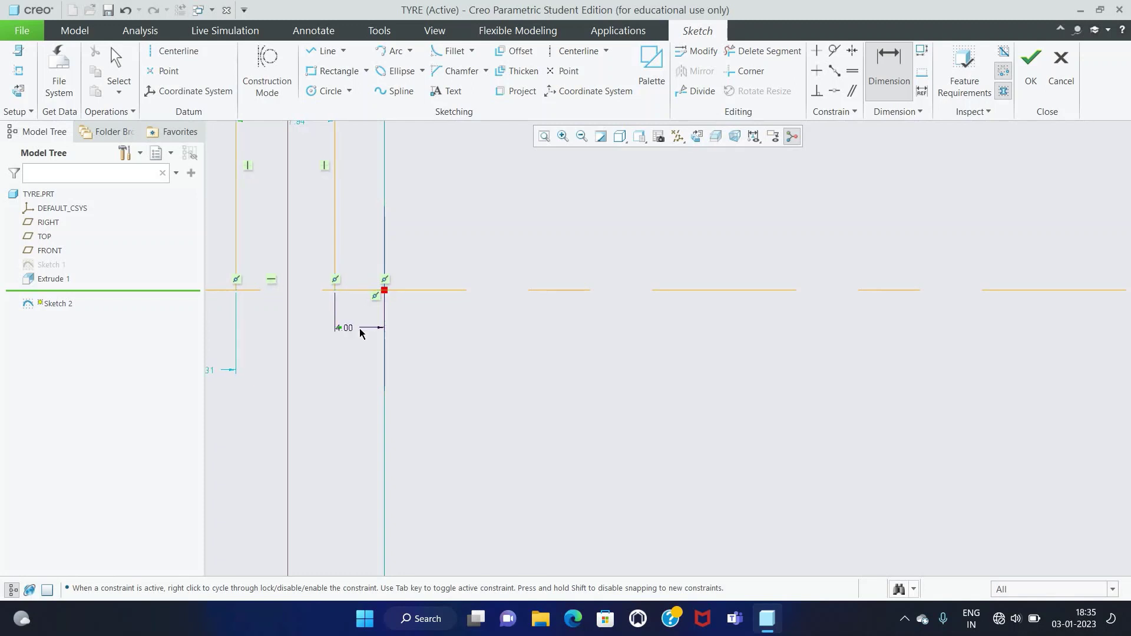
pyautogui.scroll(-1, 342, 283)
pyautogui.scroll(-1, 270, 285)
pyautogui.middleClick(269, 286)
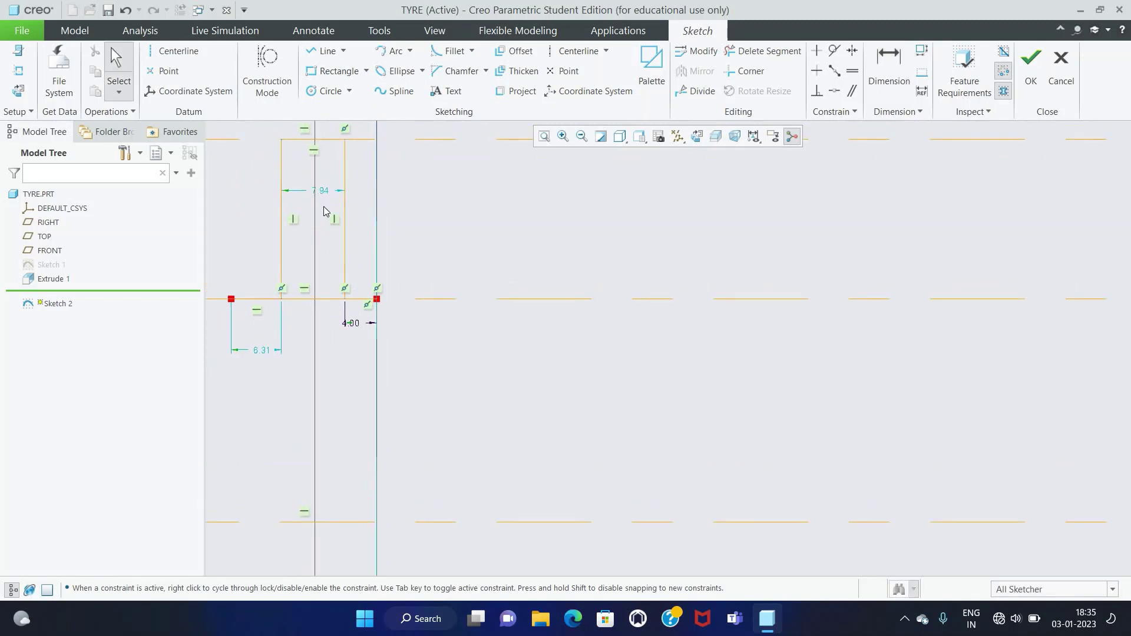
pyautogui.doubleClick(327, 193)
pyautogui.write('2')
pyautogui.press('Return')
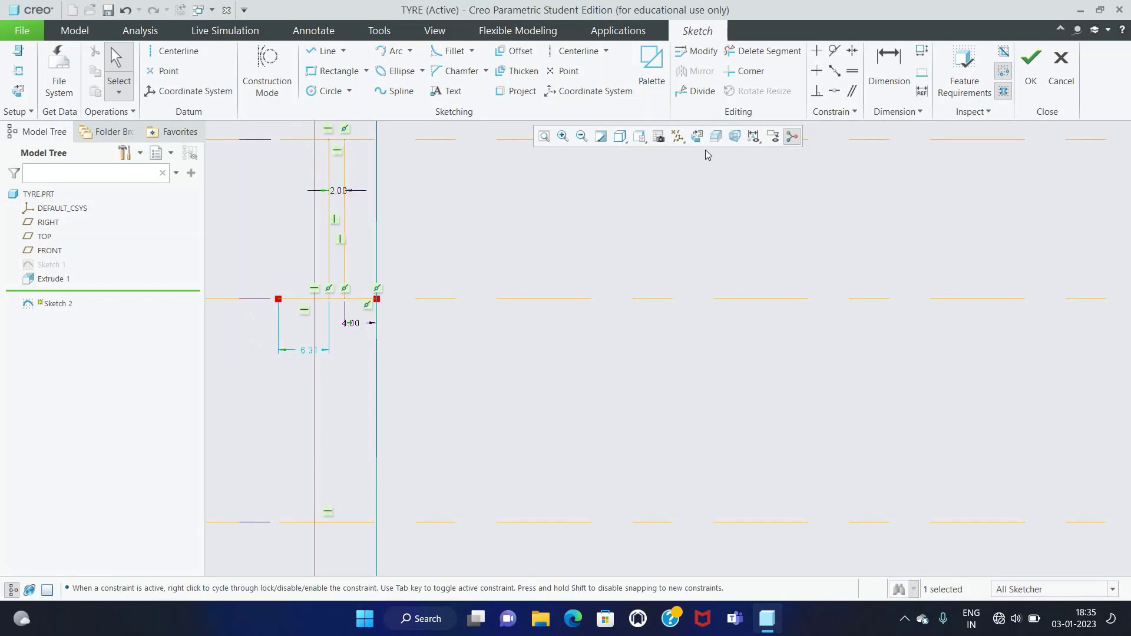
# Step: Make the profile's two horizontal segments equal in length
pyautogui.click(852, 72)
pyautogui.click(306, 300)
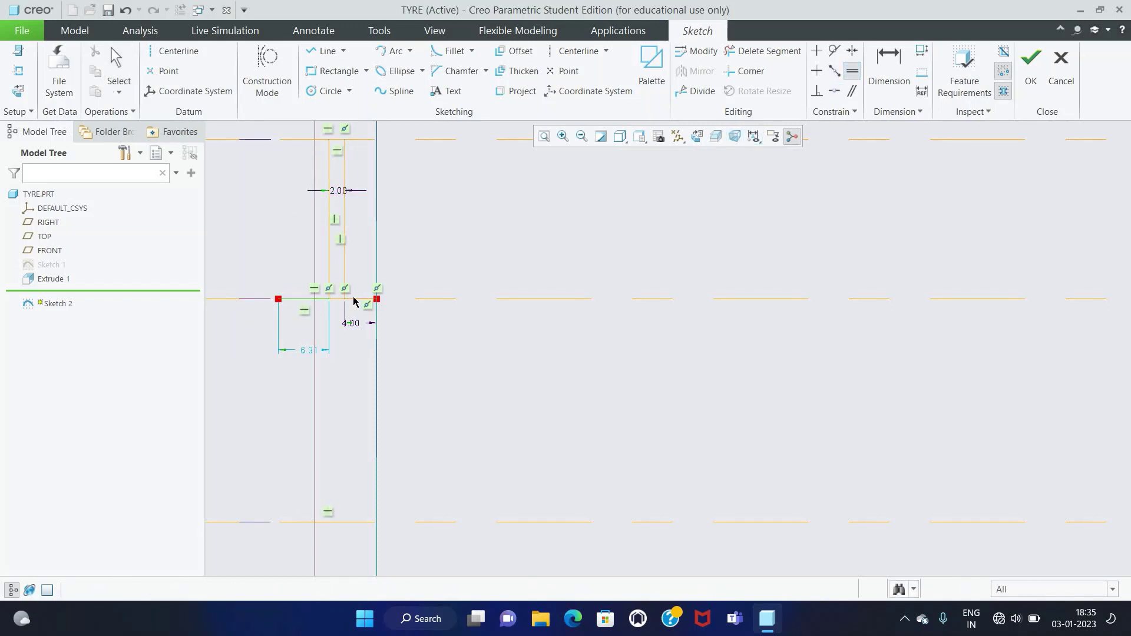
pyautogui.click(360, 299)
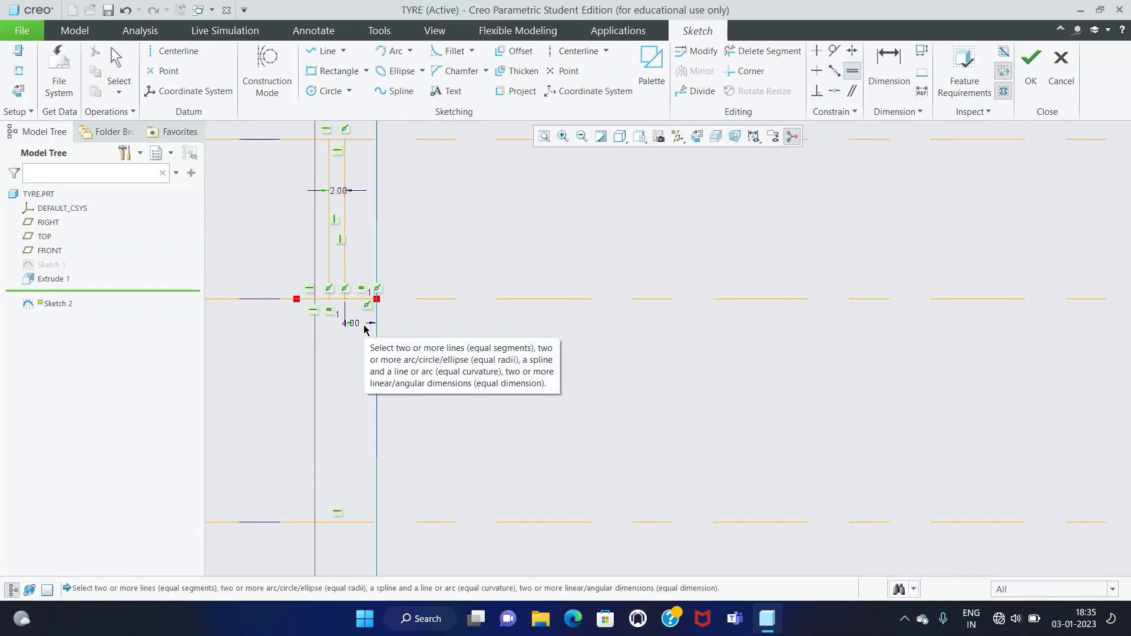
pyautogui.middleClick(475, 236)
pyautogui.click(544, 137)
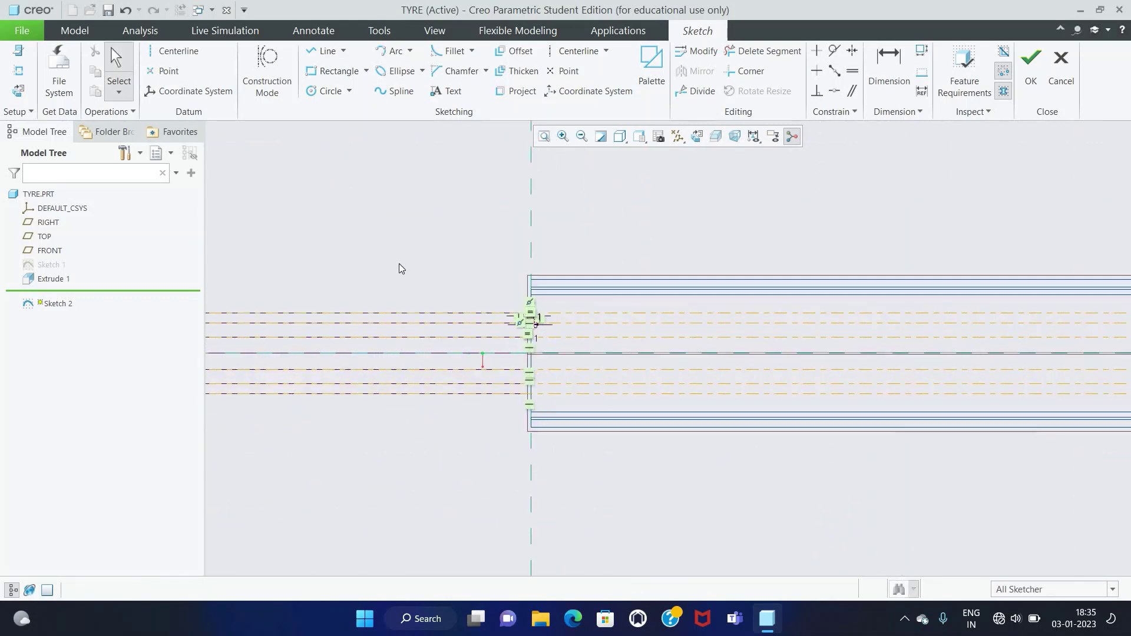
pyautogui.scroll(-3, 398, 263)
pyautogui.scroll(-2, 638, 494)
pyautogui.scroll(-1, 715, 434)
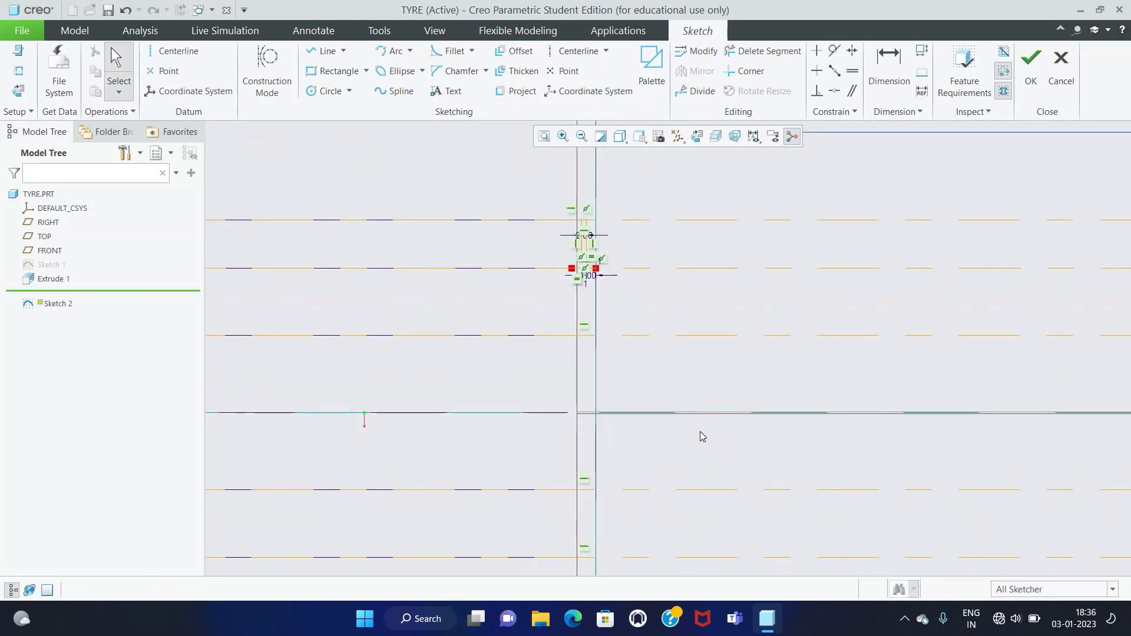
pyautogui.scroll(-1, 700, 433)
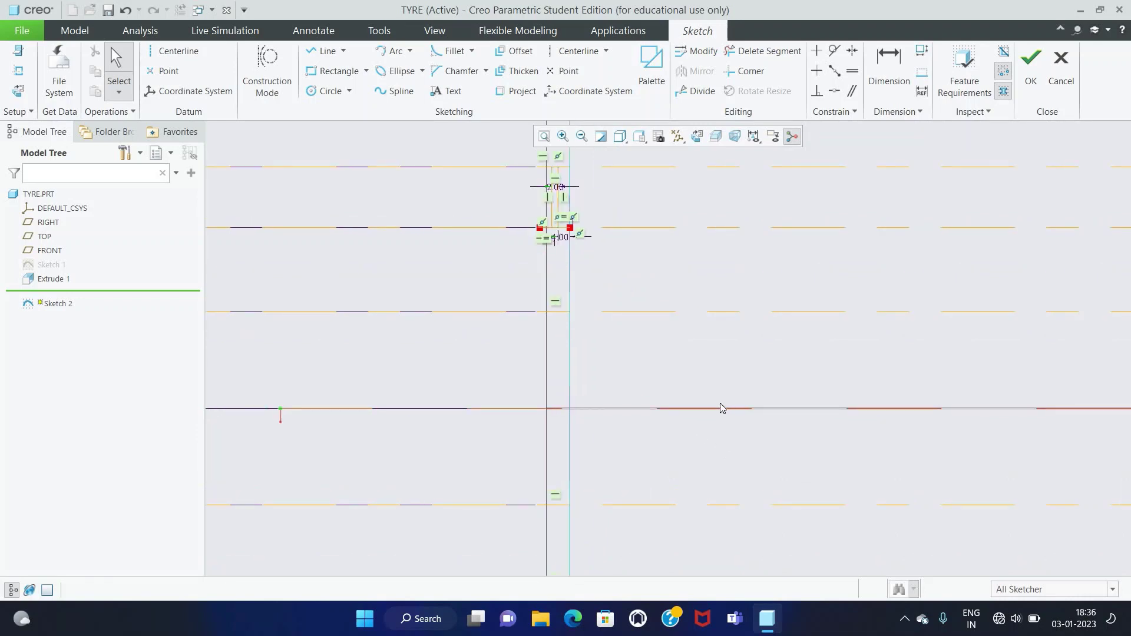
# Step: Draw two parallel slanted lines from the profile corners down to the horizontal reference
pyautogui.press('l')
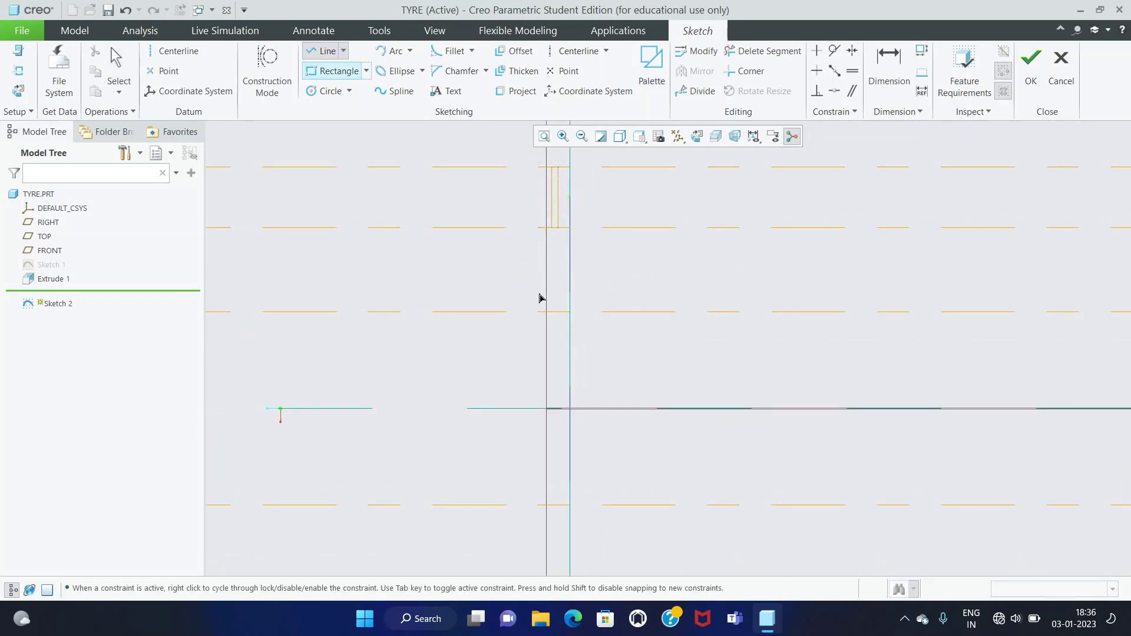
pyautogui.click(571, 229)
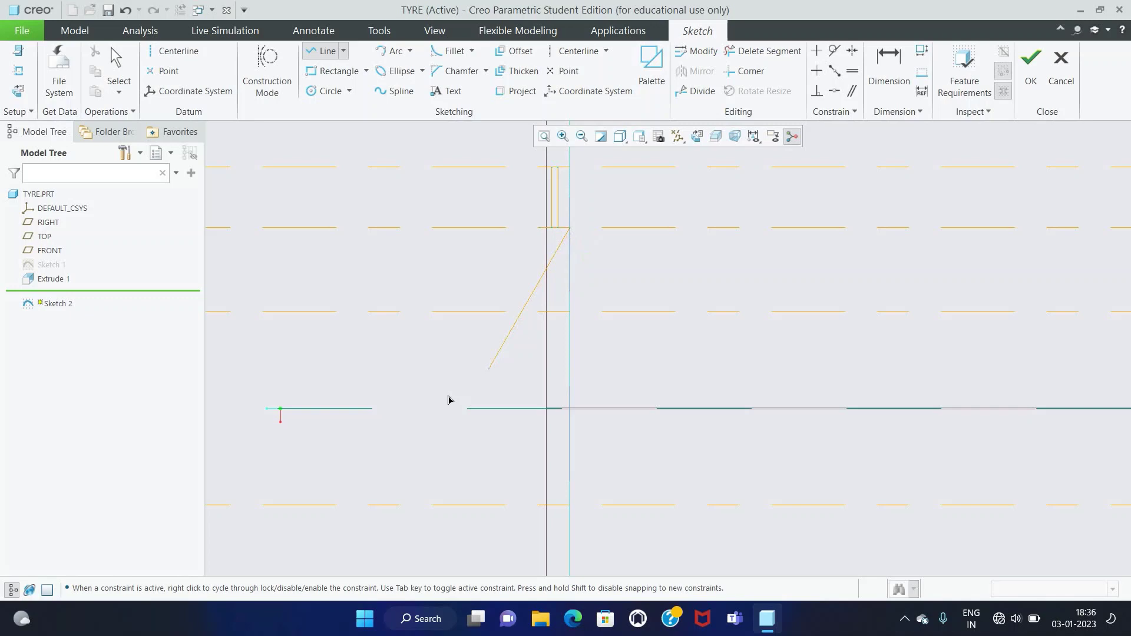
pyautogui.click(372, 409)
pyautogui.middleClick(371, 408)
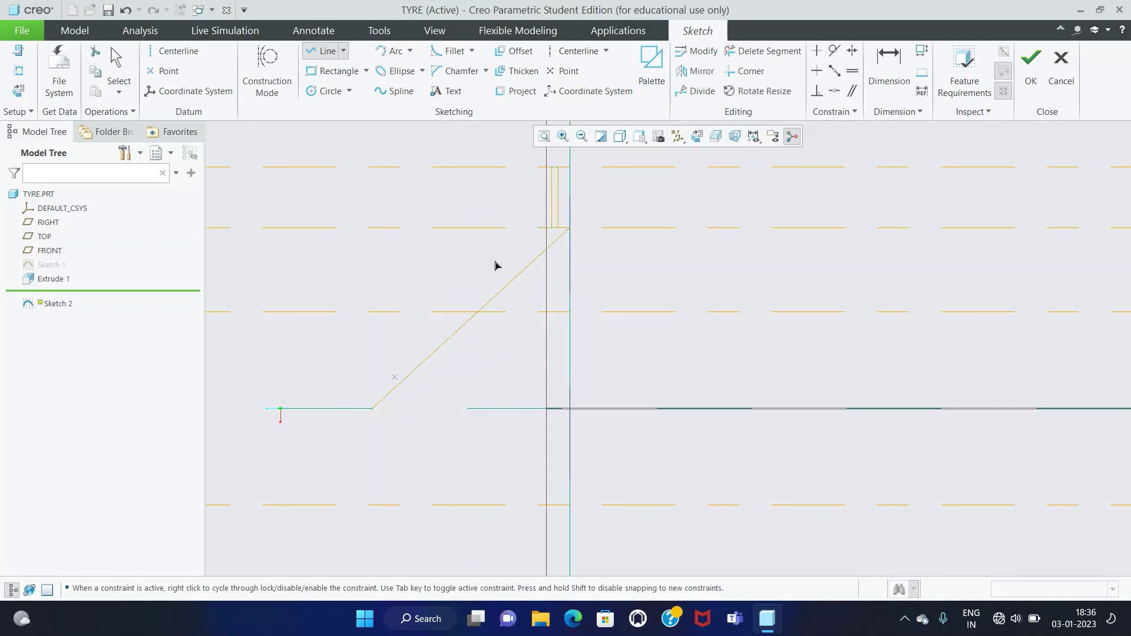
pyautogui.click(538, 228)
pyautogui.click(342, 408)
pyautogui.middleClick(341, 408)
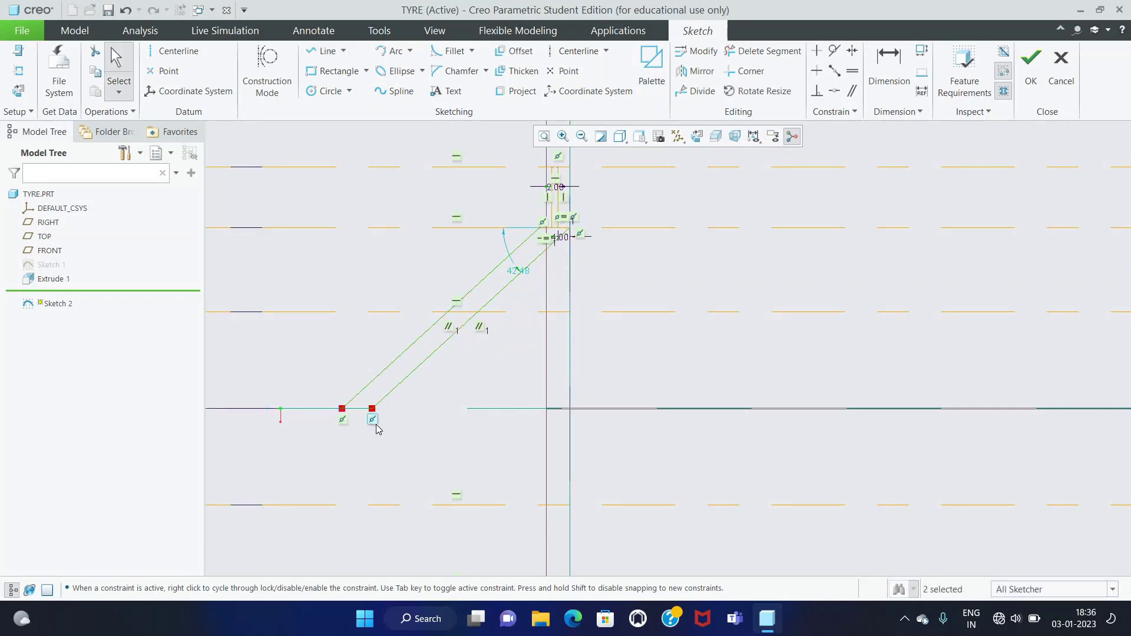
# Step: Change the slanted lines' 42.48 angle to 50°
pyautogui.click(878, 64)
pyautogui.middleClick(464, 251)
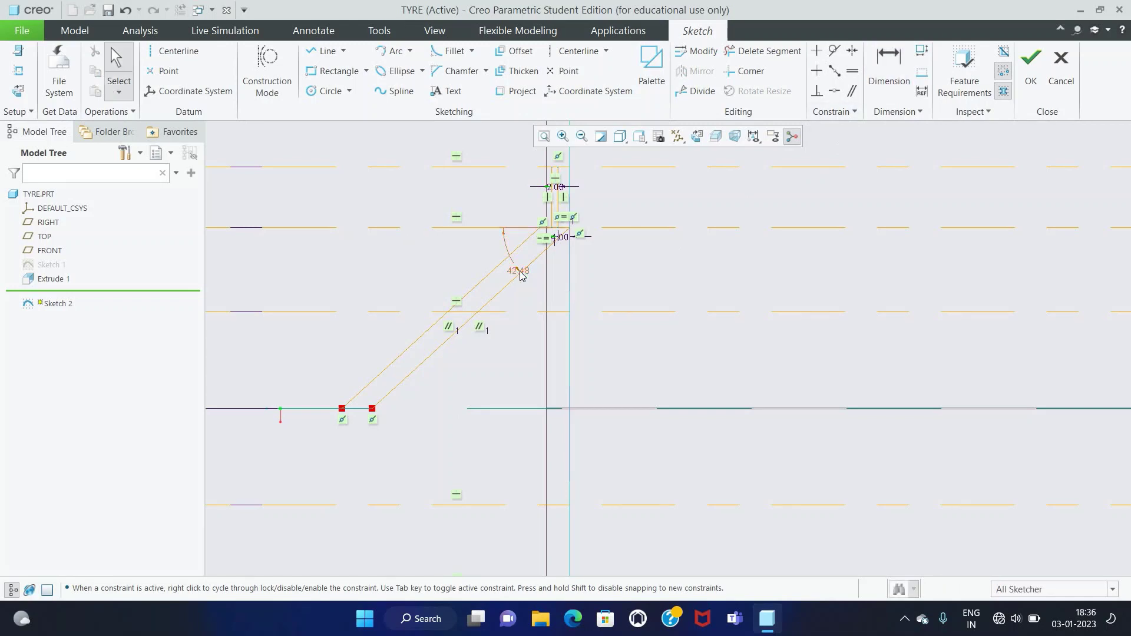
pyautogui.doubleClick(519, 271)
pyautogui.write('50')
pyautogui.press('Return')
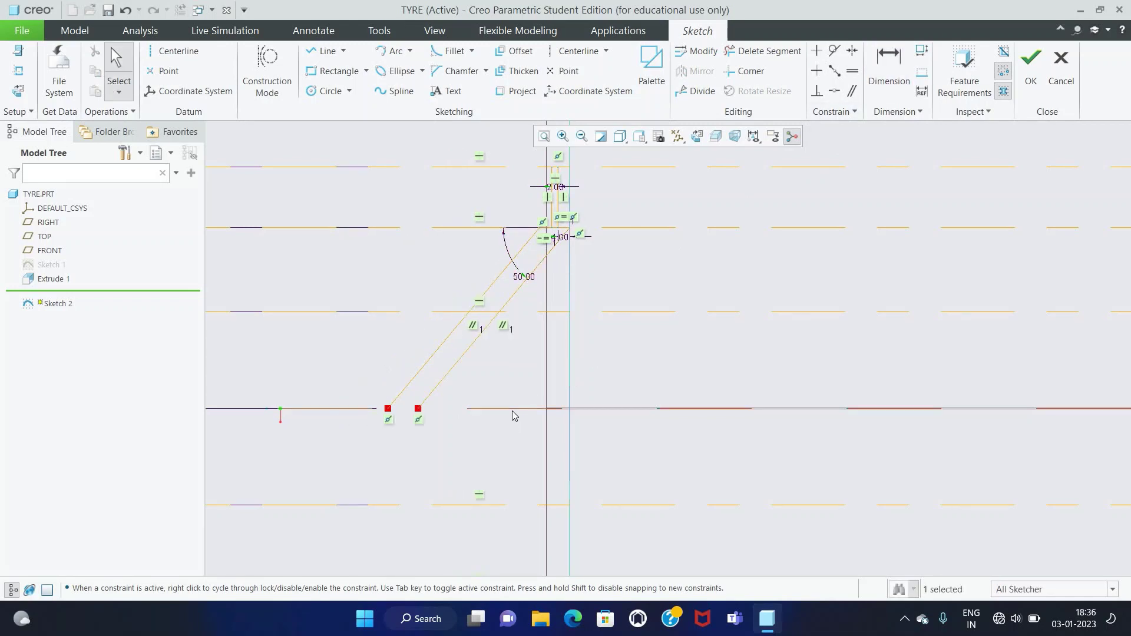
pyautogui.click(323, 52)
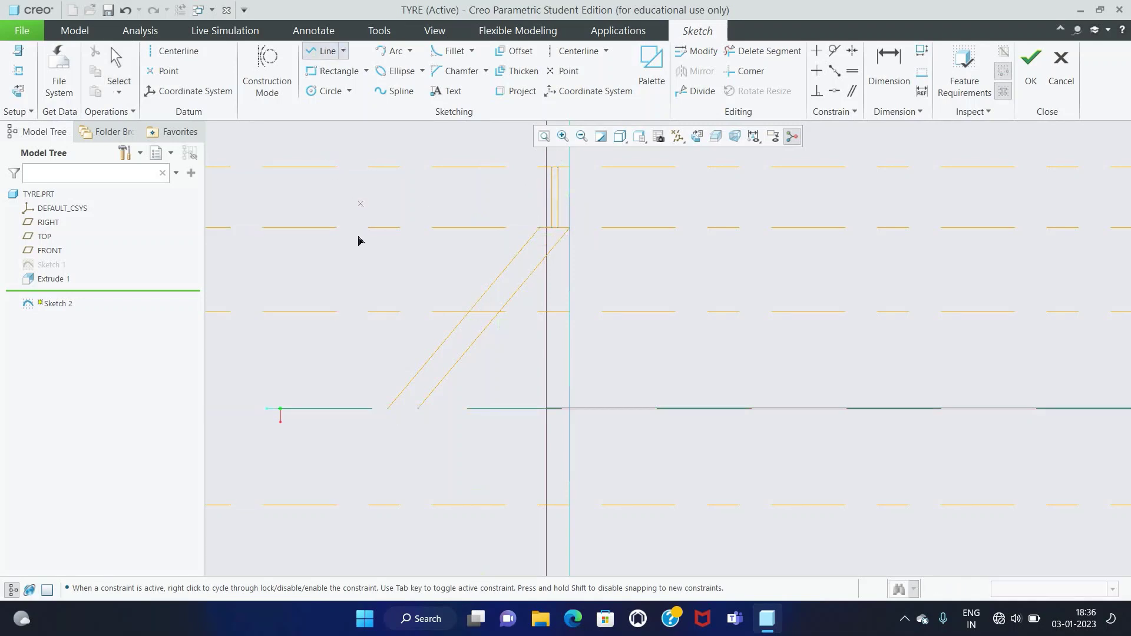
pyautogui.scroll(2, 390, 411)
# Step: Add a short horizontal link and downward diagonal legs below the 50° arm to close the chevron
pyautogui.click(389, 411)
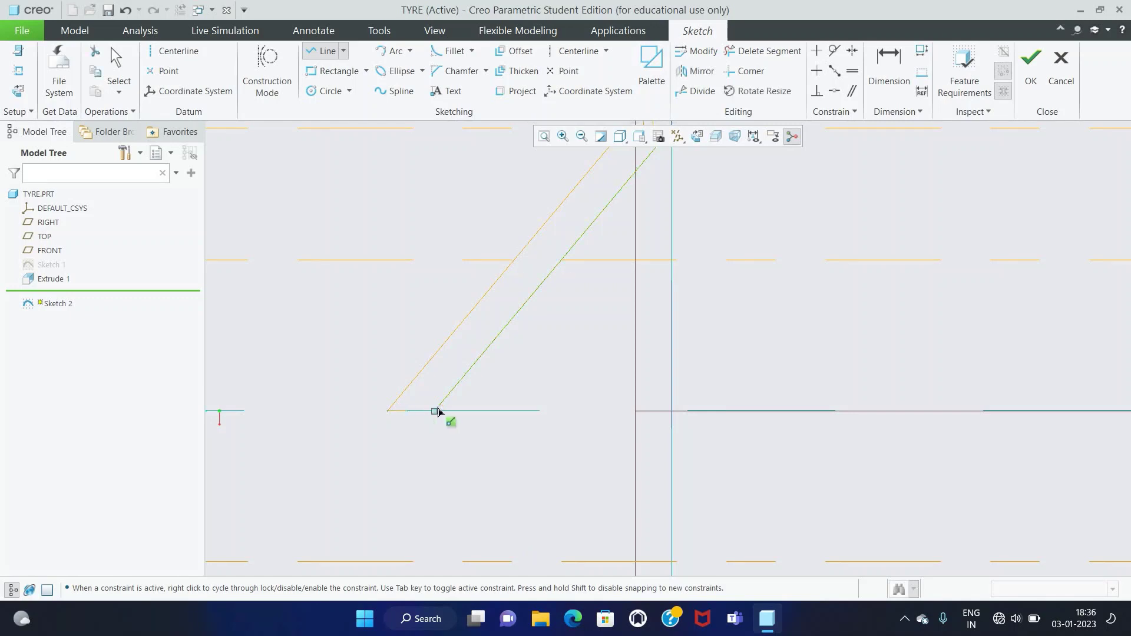
pyautogui.click(420, 411)
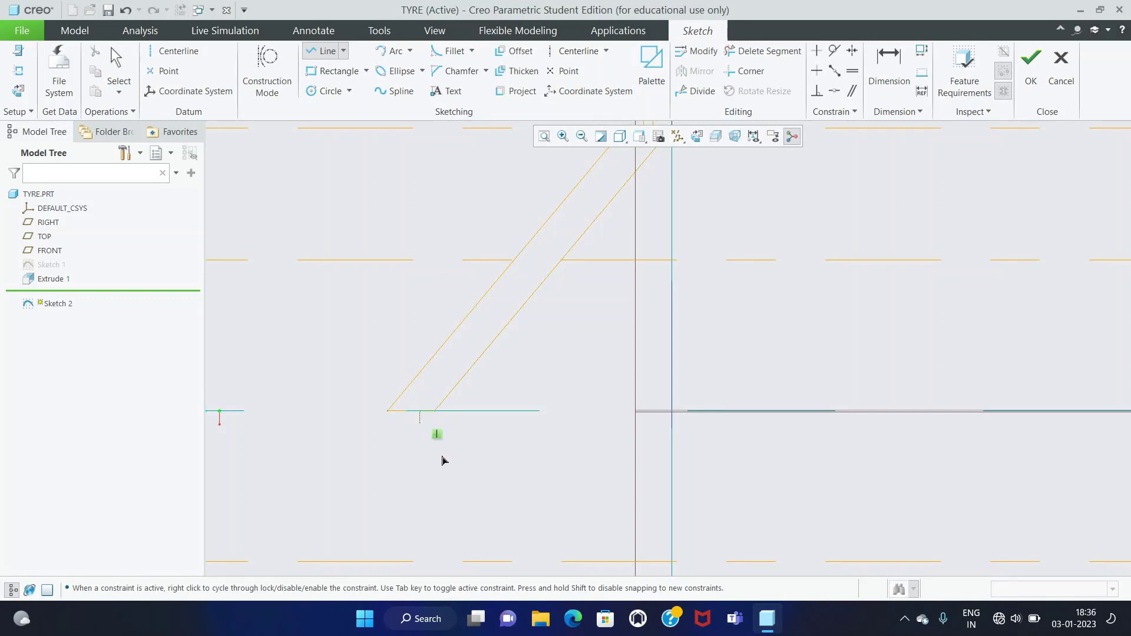
pyautogui.click(516, 563)
pyautogui.middleClick(507, 562)
pyautogui.click(407, 411)
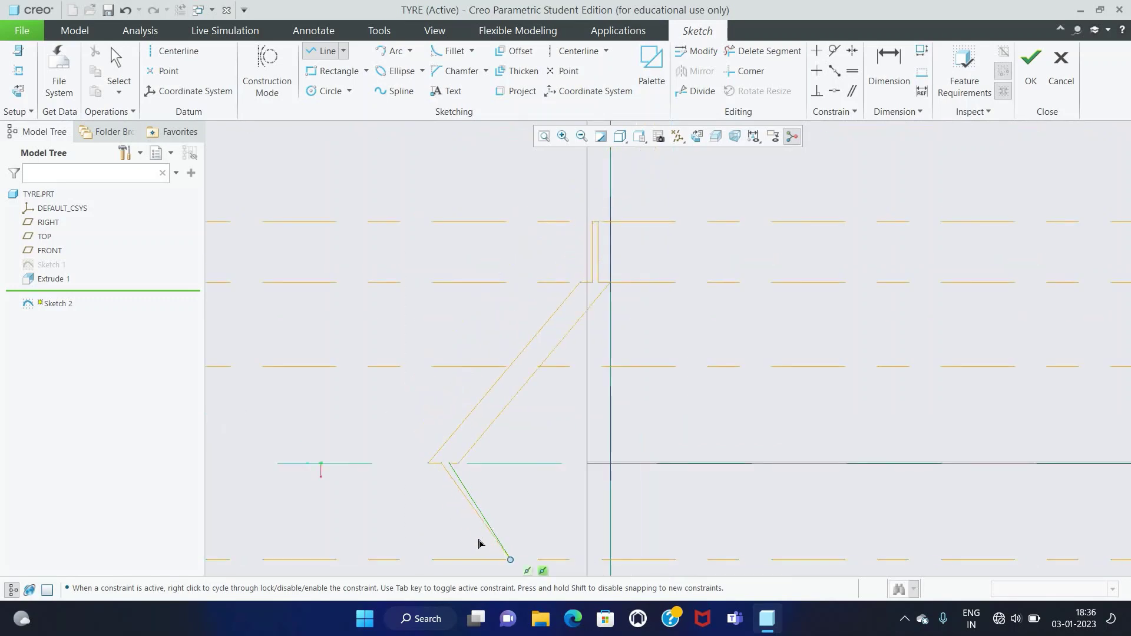
pyautogui.moveTo(538, 310); pyautogui.dragTo(530, 283, button='middle')
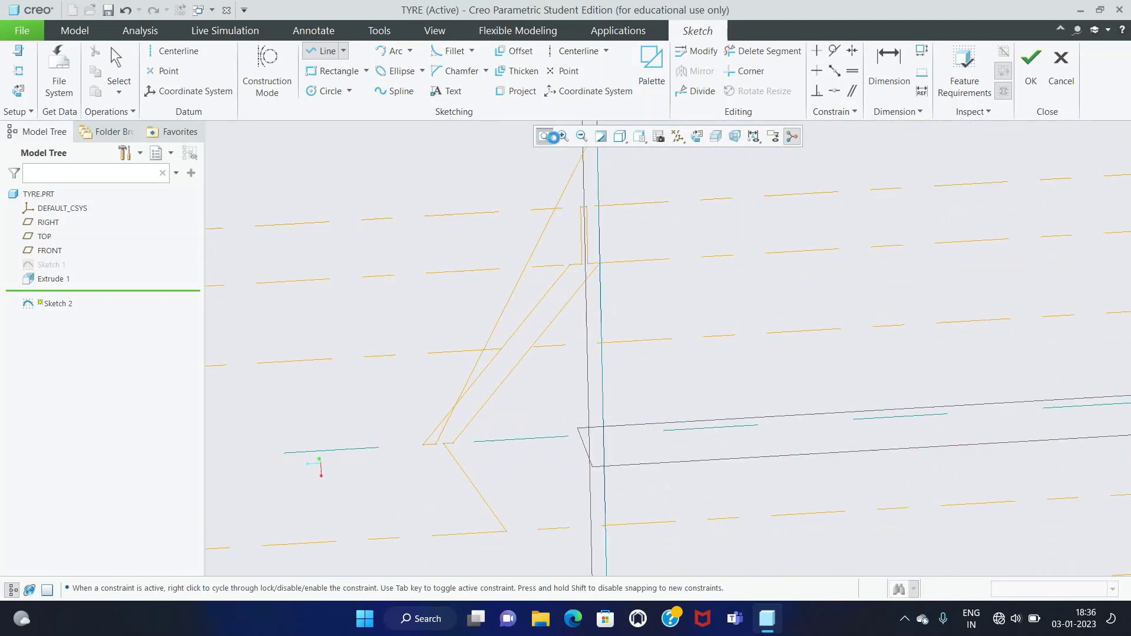
pyautogui.click(697, 136)
pyautogui.scroll(-5, 463, 377)
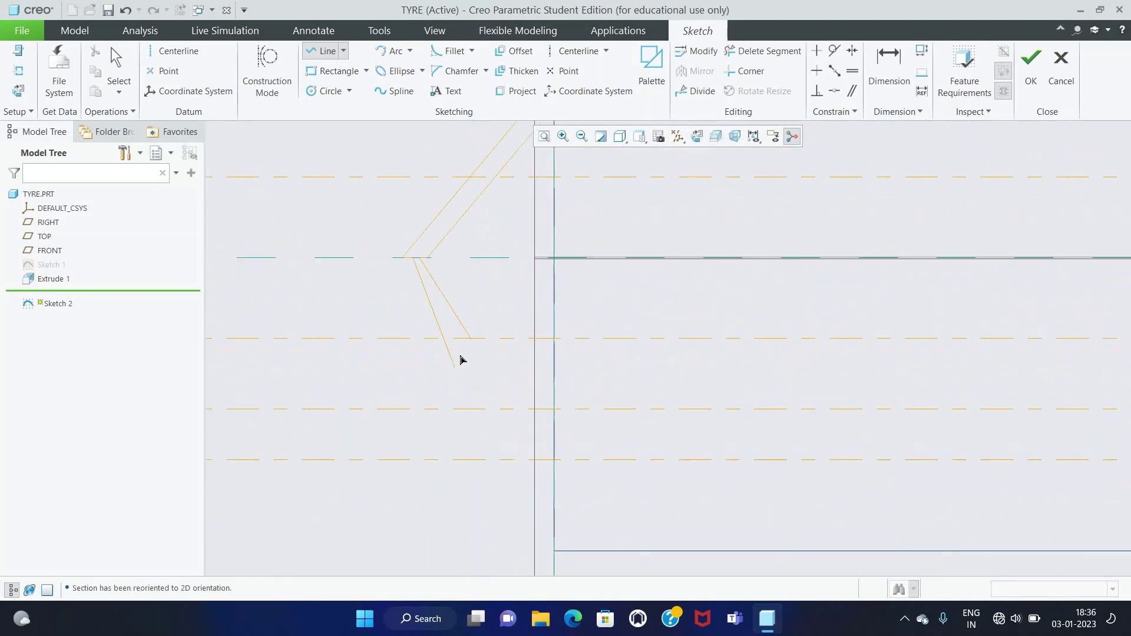
pyautogui.scroll(-3, 460, 359)
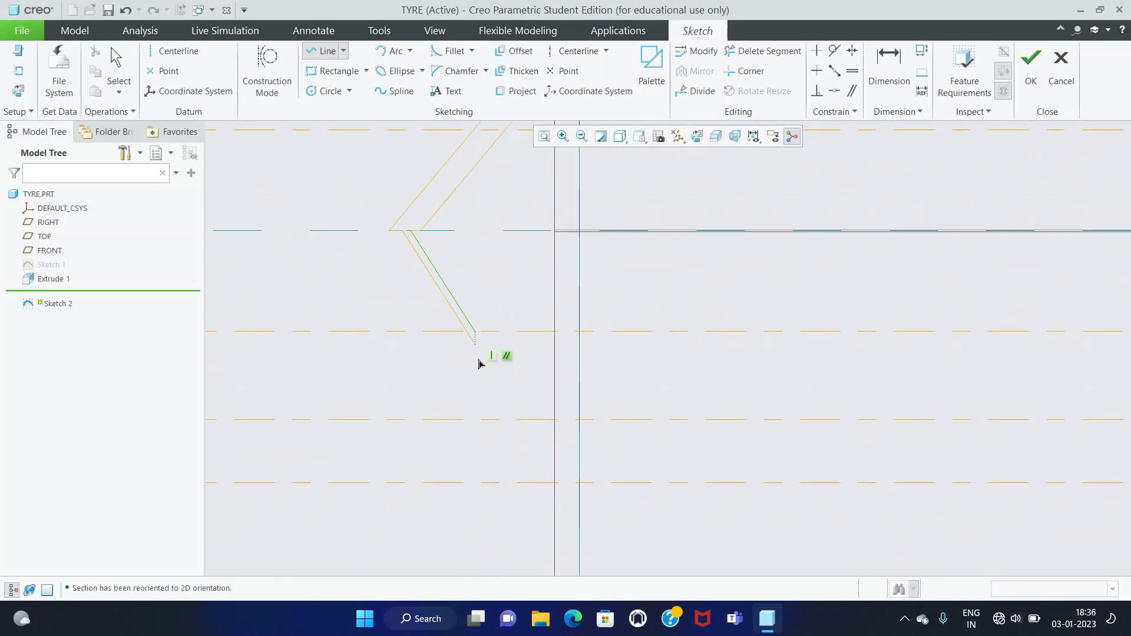
pyautogui.middleClick(495, 329)
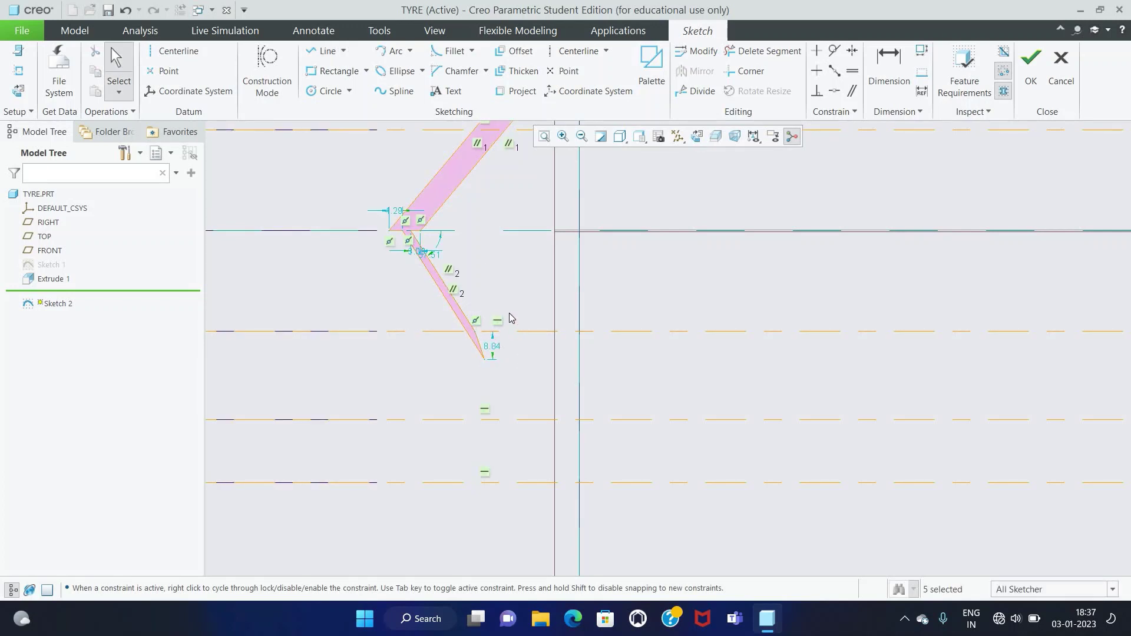
# Step: Try changing the 57.51 angle to 38.04, then undo back to 57.51
pyautogui.scroll(-2, 476, 284)
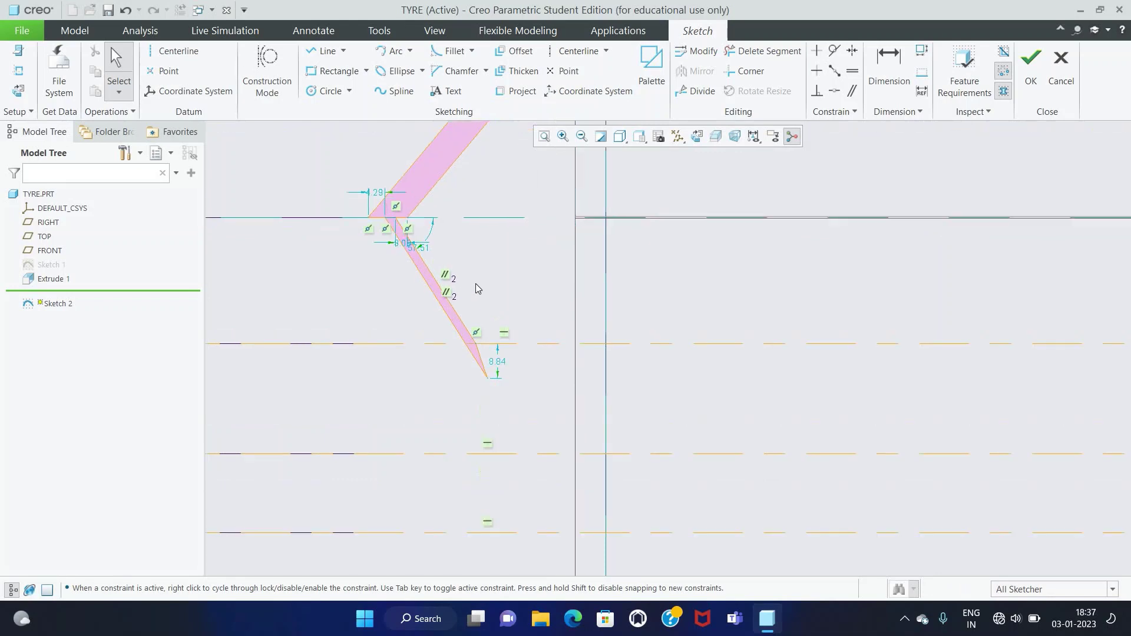
pyautogui.doubleClick(444, 270)
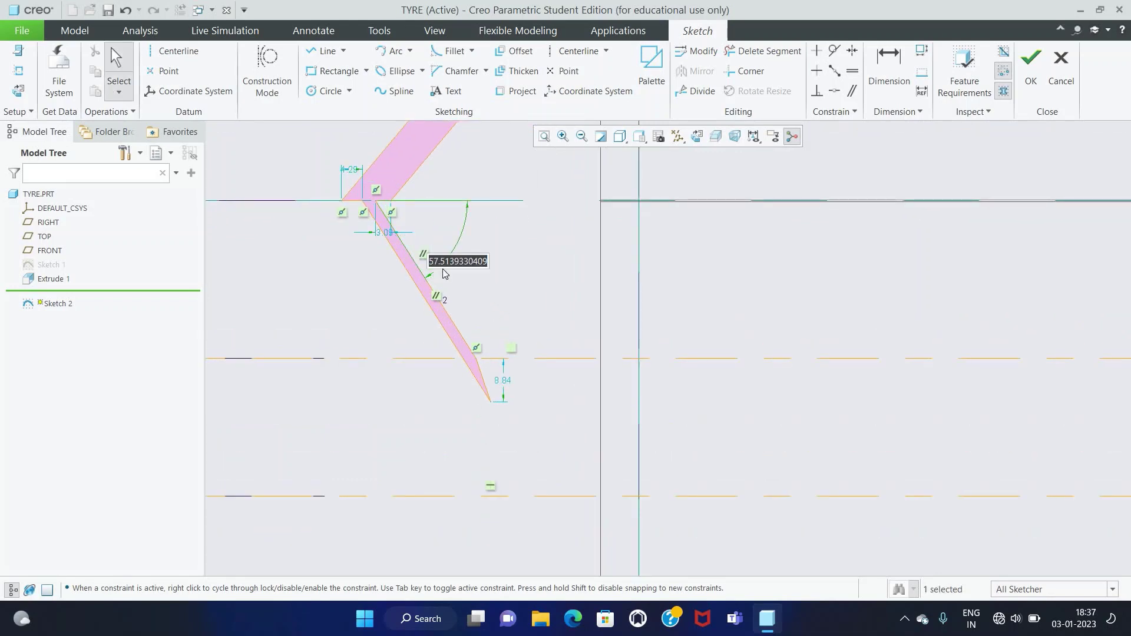
pyautogui.write('38.04')
pyautogui.press('Return')
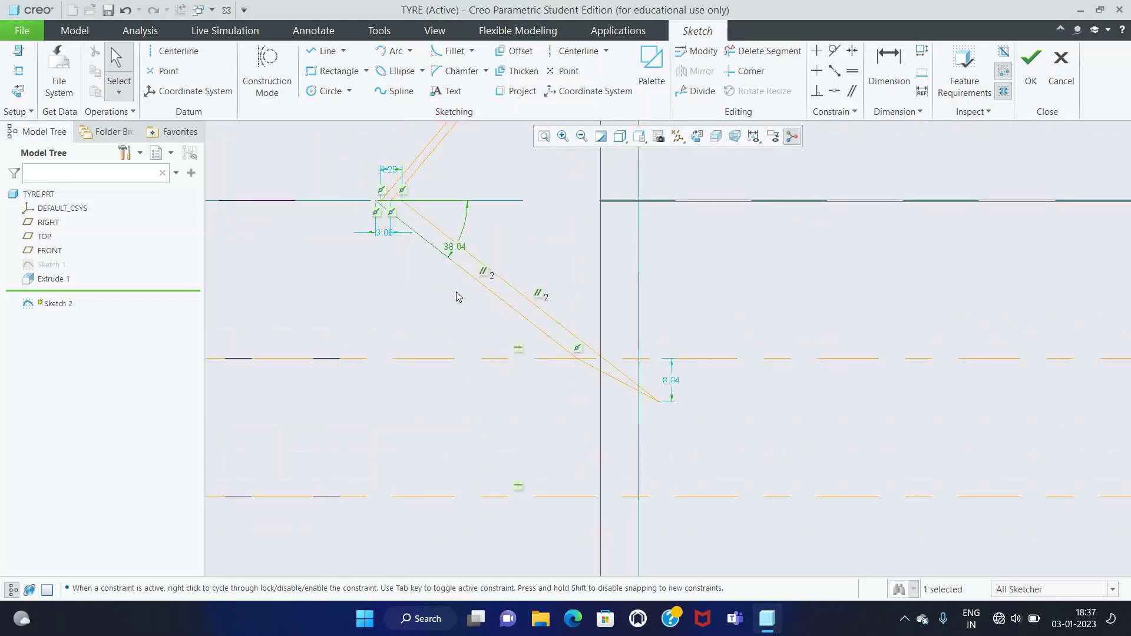
pyautogui.scroll(2, 478, 309)
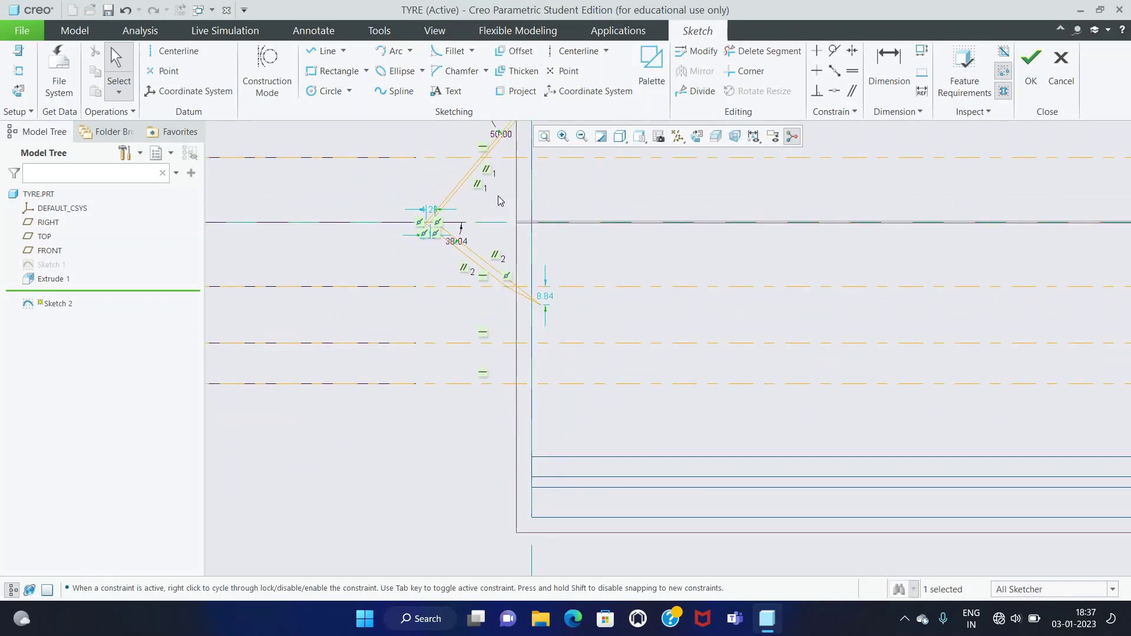
pyautogui.hotkey('ctrl', 'z')
pyautogui.scroll(-3, 503, 195)
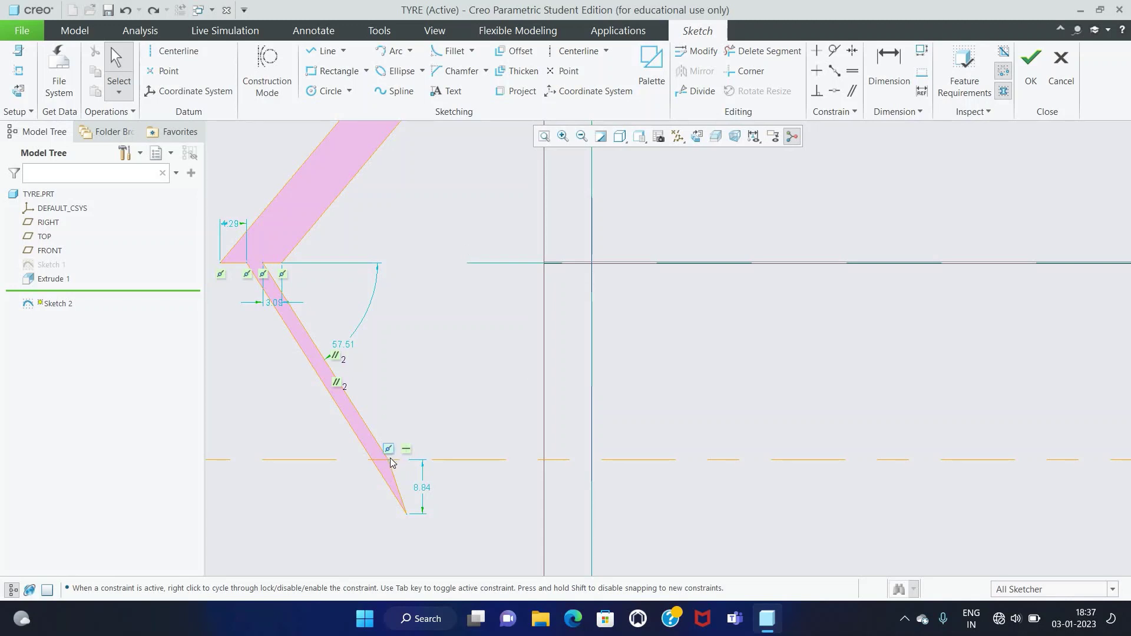
# Step: Delete the lower arm's short bottom edge and one of its slanted edges
pyautogui.moveTo(388, 461); pyautogui.dragTo(389, 457)
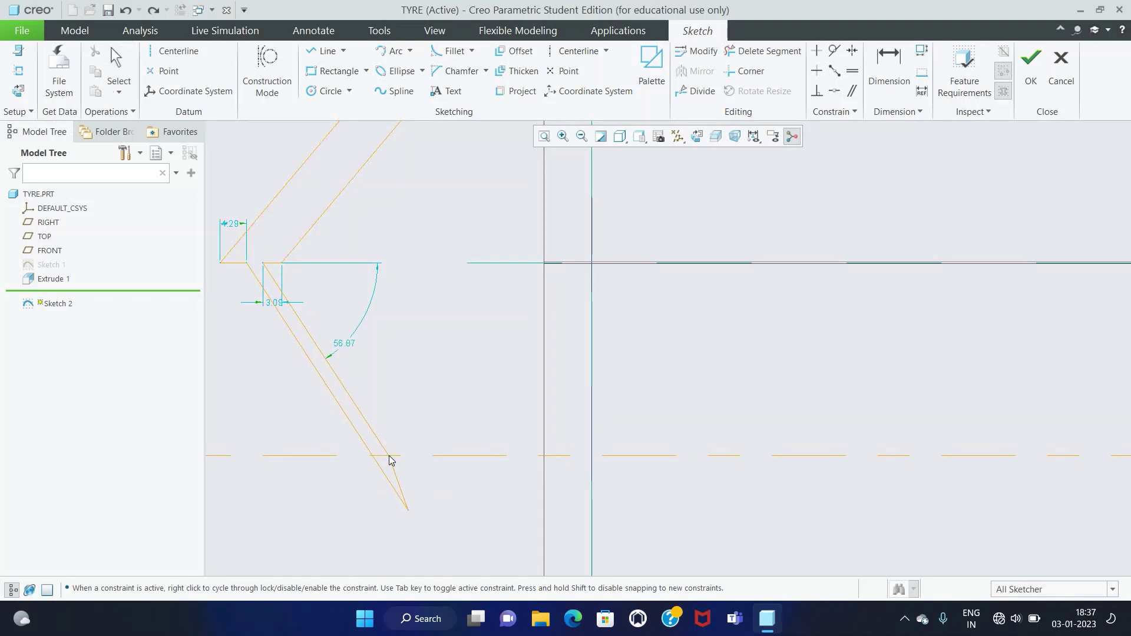
pyautogui.scroll(1, 398, 457)
pyautogui.click(399, 469)
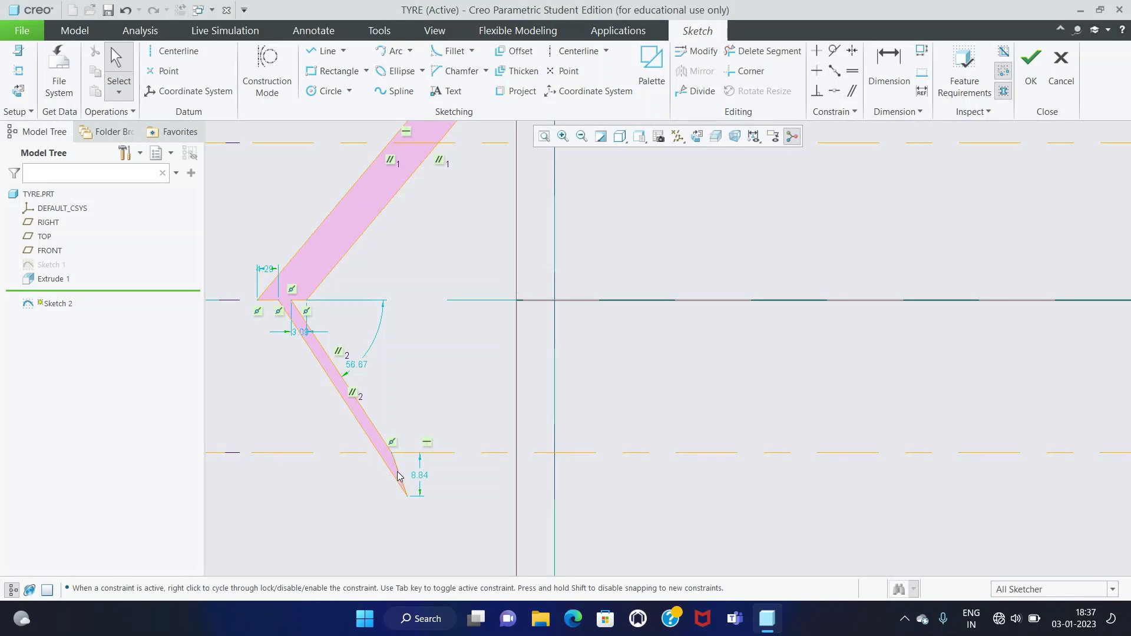
pyautogui.press('Delete')
pyautogui.moveTo(393, 456); pyautogui.dragTo(391, 446)
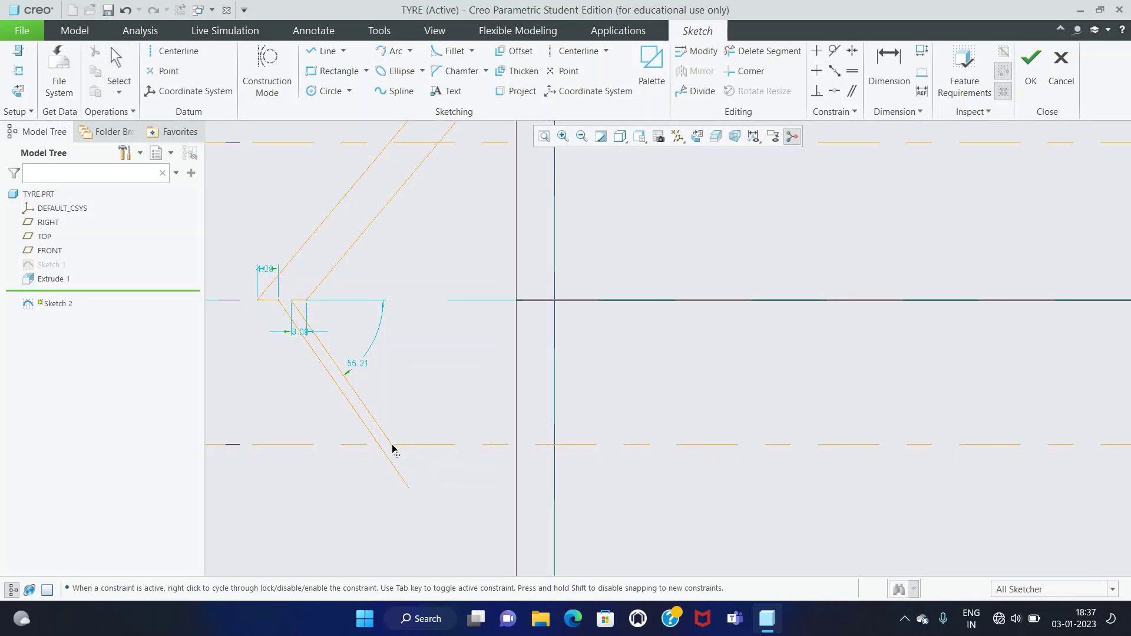
pyautogui.click(383, 429)
pyautogui.press('Delete')
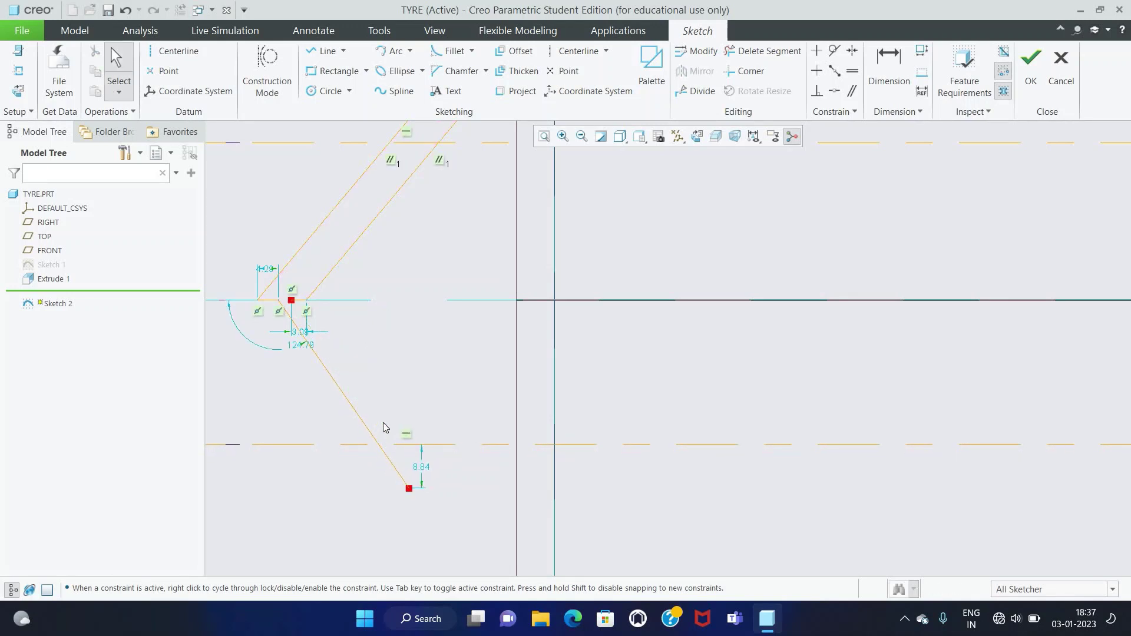
pyautogui.click(326, 51)
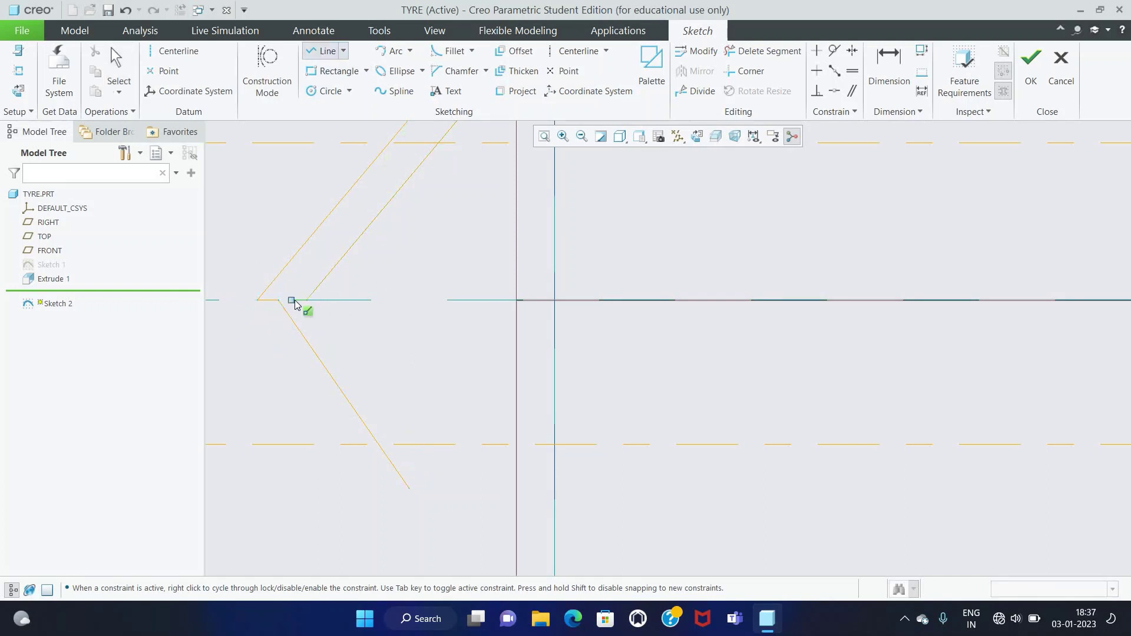
# Step: Redraw the lower arm's slanted edge and close it at the bottom vertex
pyautogui.click(291, 301)
pyautogui.click(386, 434)
pyautogui.click(409, 490)
pyautogui.middleClick(410, 490)
pyautogui.scroll(-2, 323, 441)
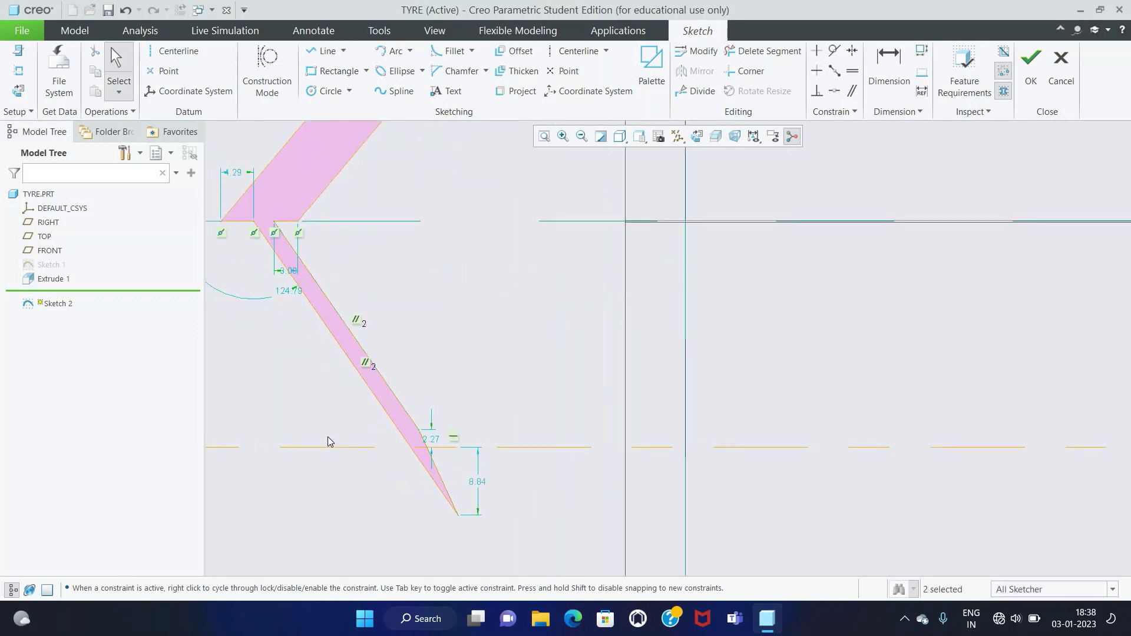
pyautogui.click(324, 413)
pyautogui.scroll(-1, 245, 423)
pyautogui.scroll(1, 341, 337)
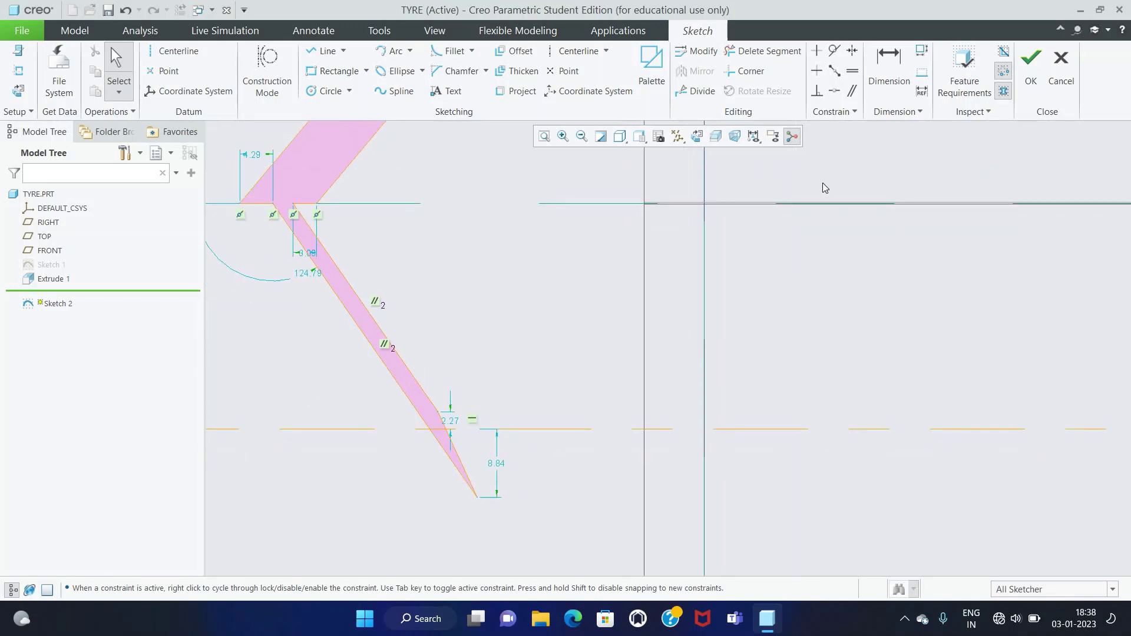
# Step: Dimension the lower arm with a 38.04° angle and a 2.00 strip width
pyautogui.click(887, 94)
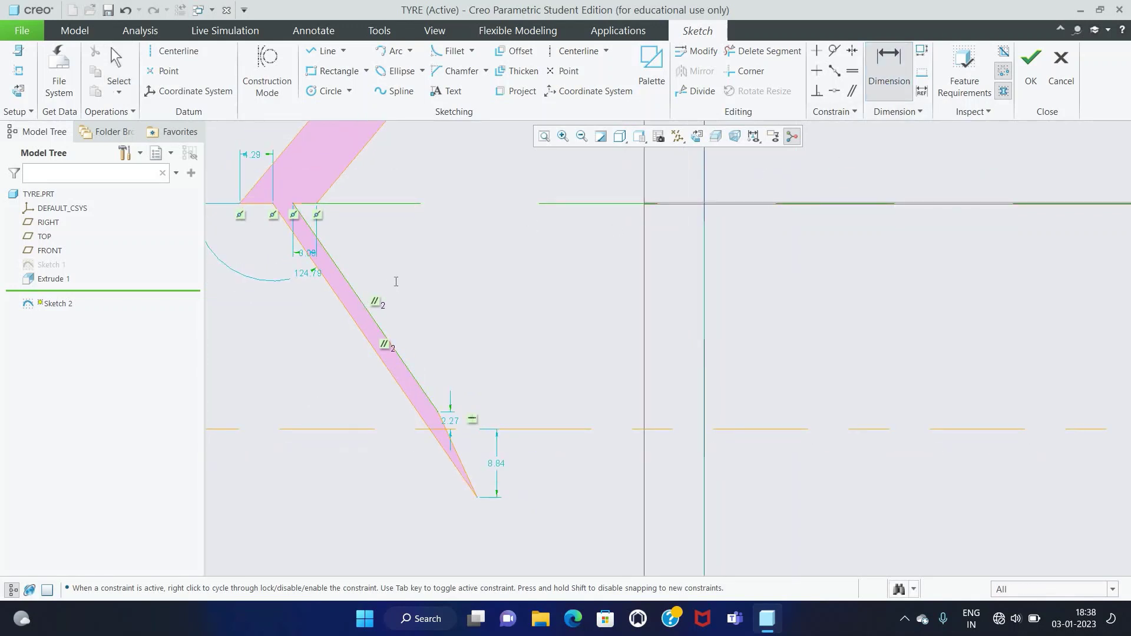
pyautogui.middleClick(383, 302)
pyautogui.write('38.04')
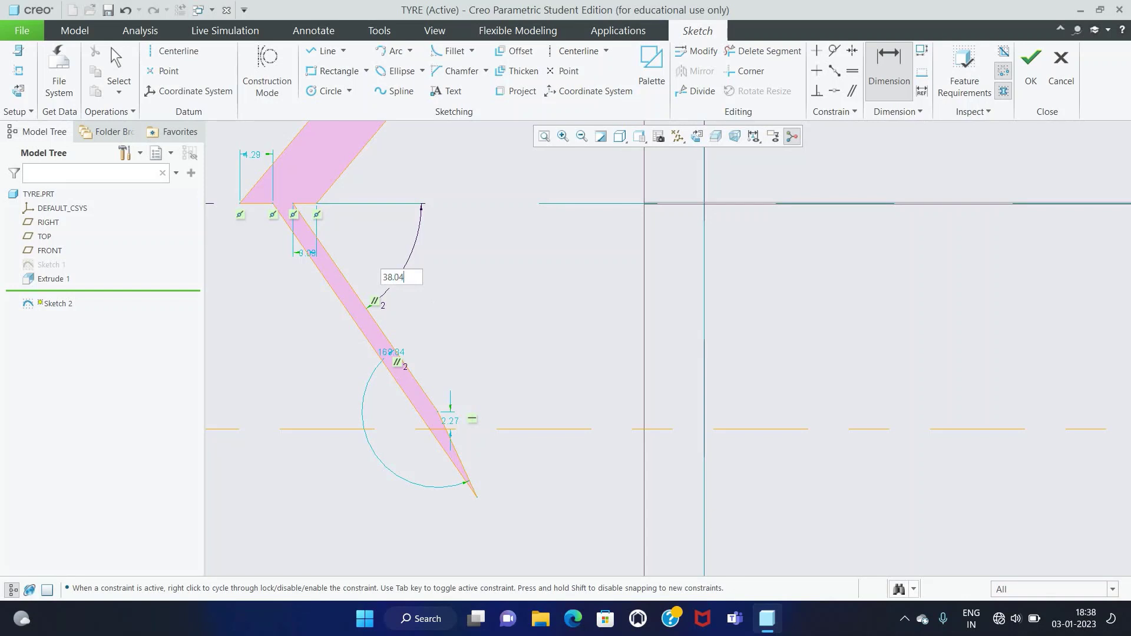
pyautogui.press('Return')
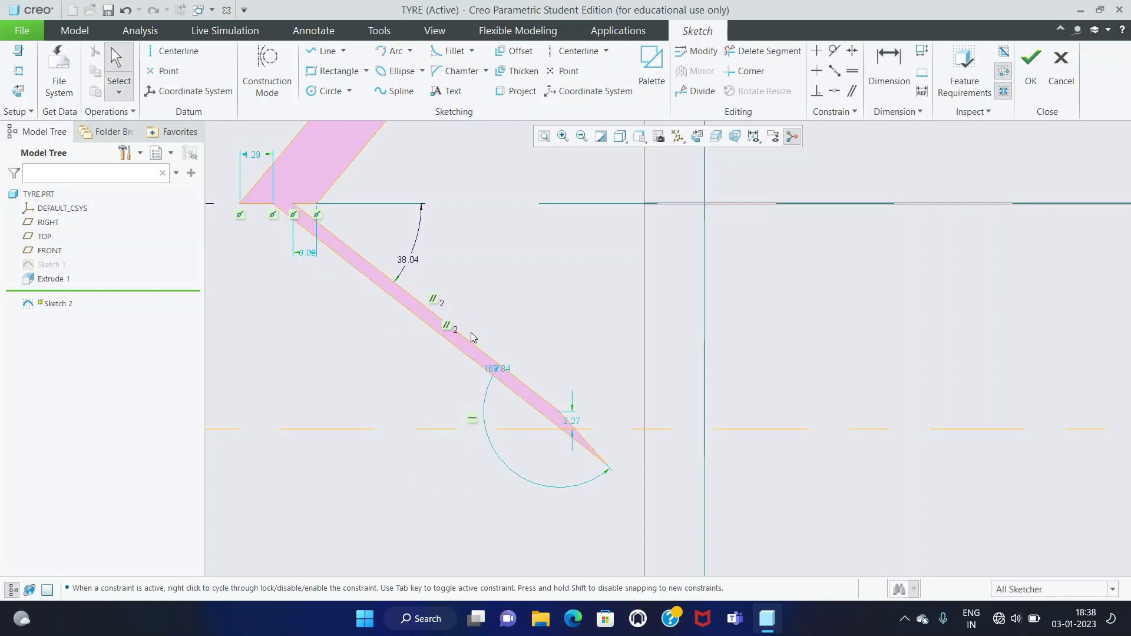
pyautogui.click(465, 348)
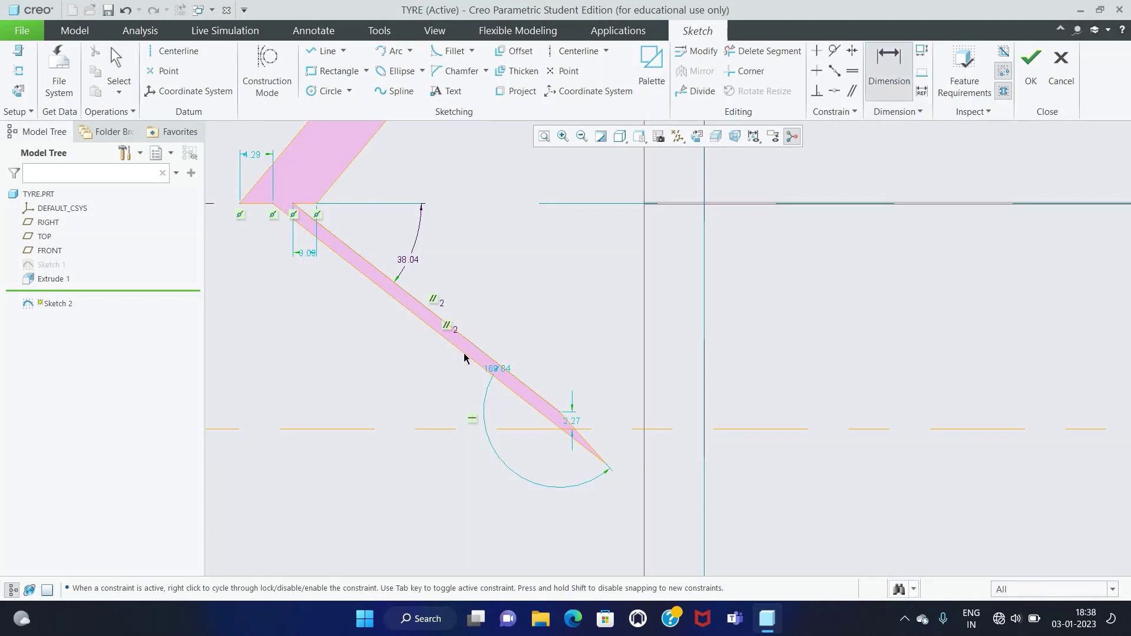
pyautogui.middleClick(485, 343)
pyautogui.write('2')
pyautogui.press('Return')
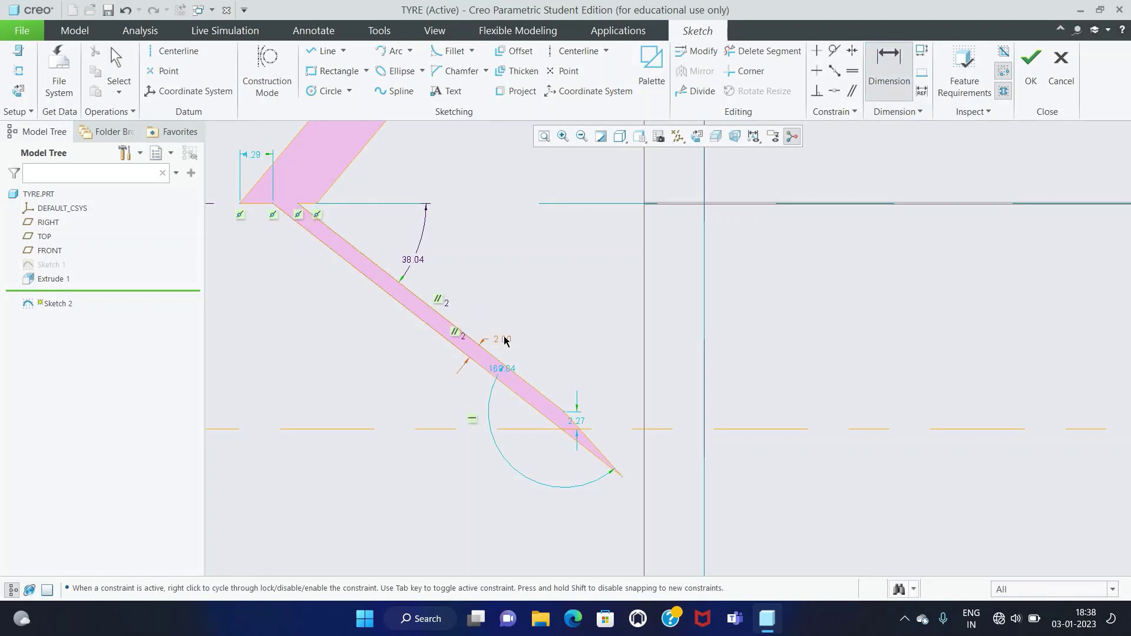
pyautogui.middleClick(549, 327)
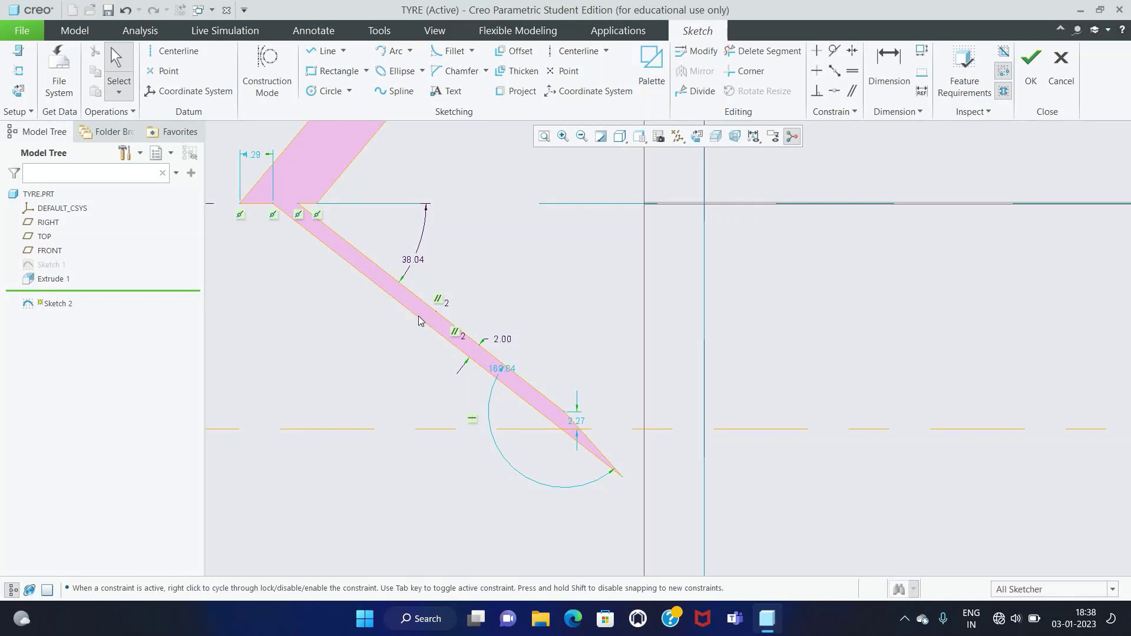
# Step: Set the top offset to 3.00 and the arm's height to 3.70
pyautogui.scroll(-3, 472, 220)
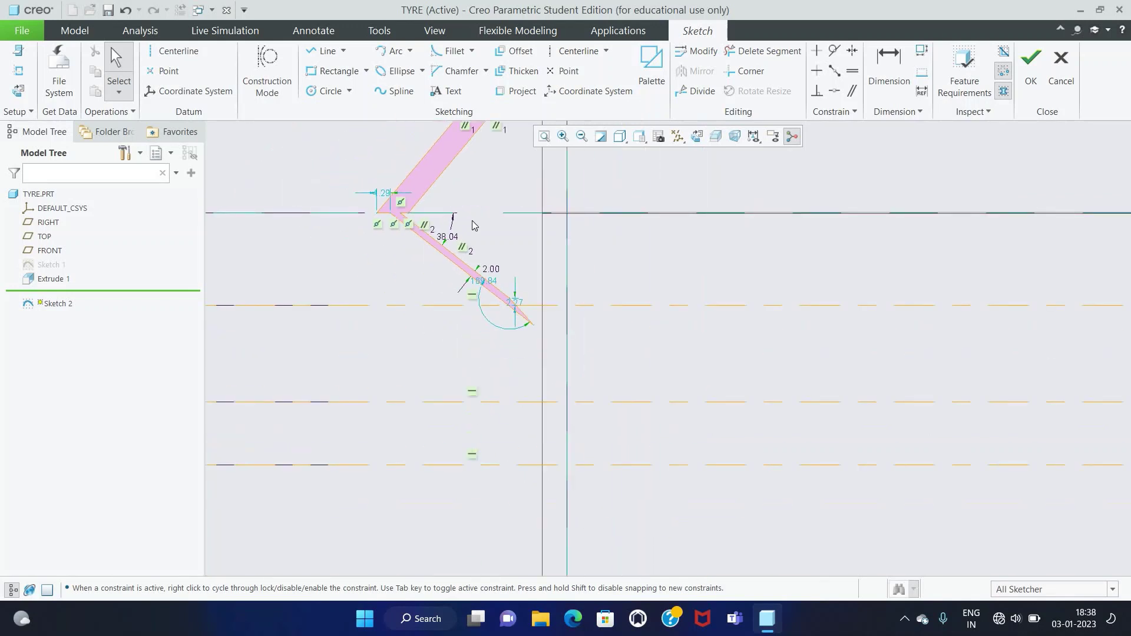
pyautogui.scroll(2, 439, 172)
pyautogui.doubleClick(355, 212)
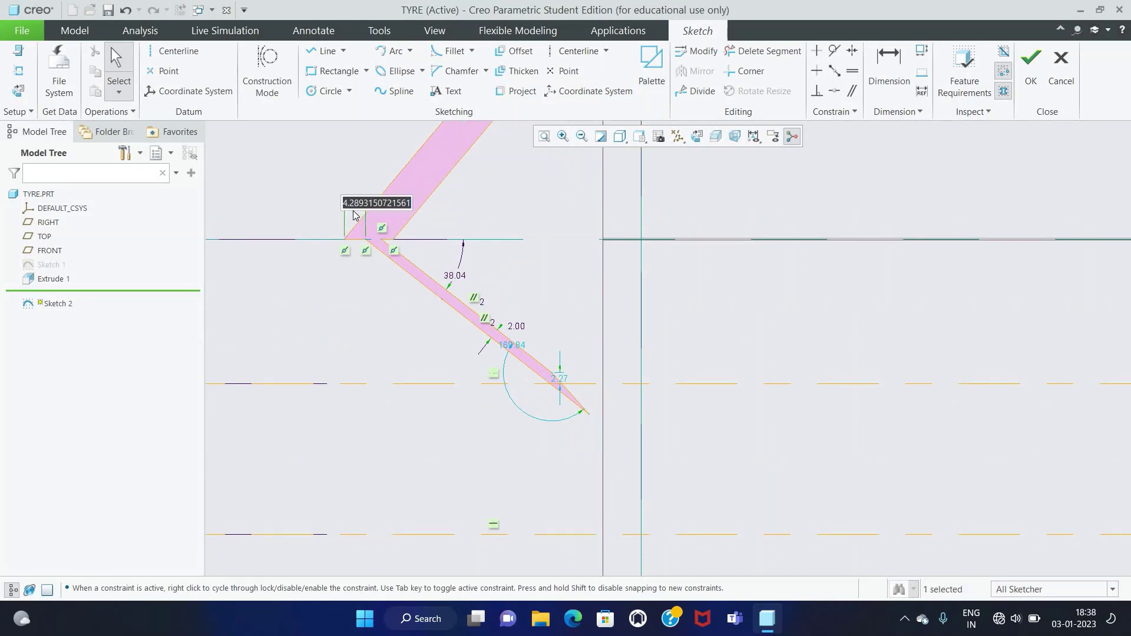
pyautogui.write('2')
pyautogui.press('Return')
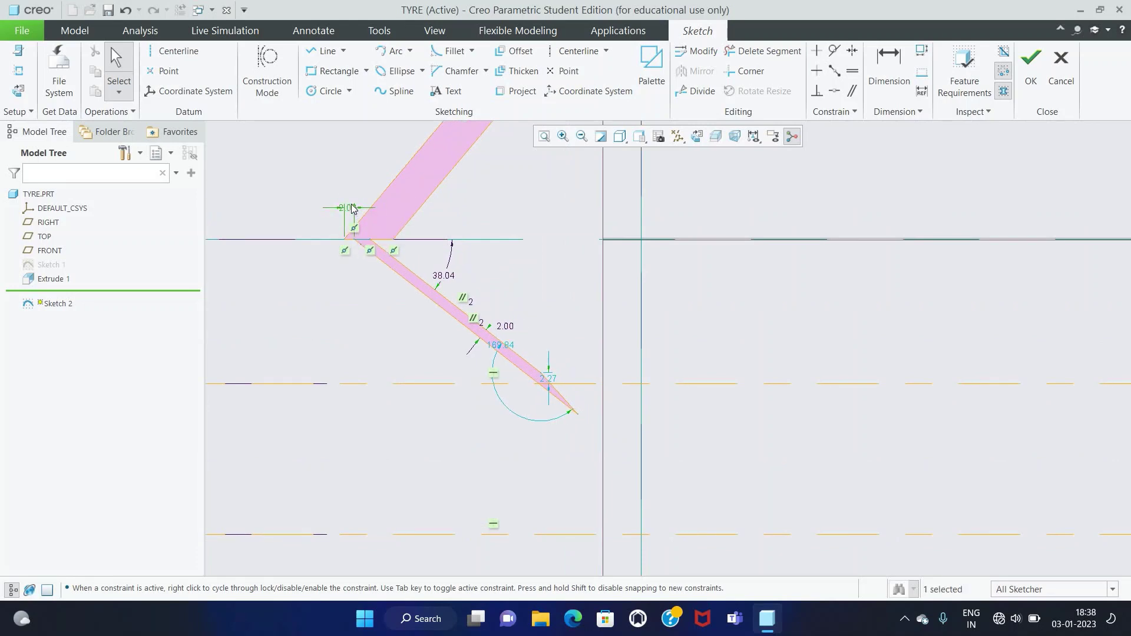
pyautogui.click(351, 214)
pyautogui.doubleClick(346, 211)
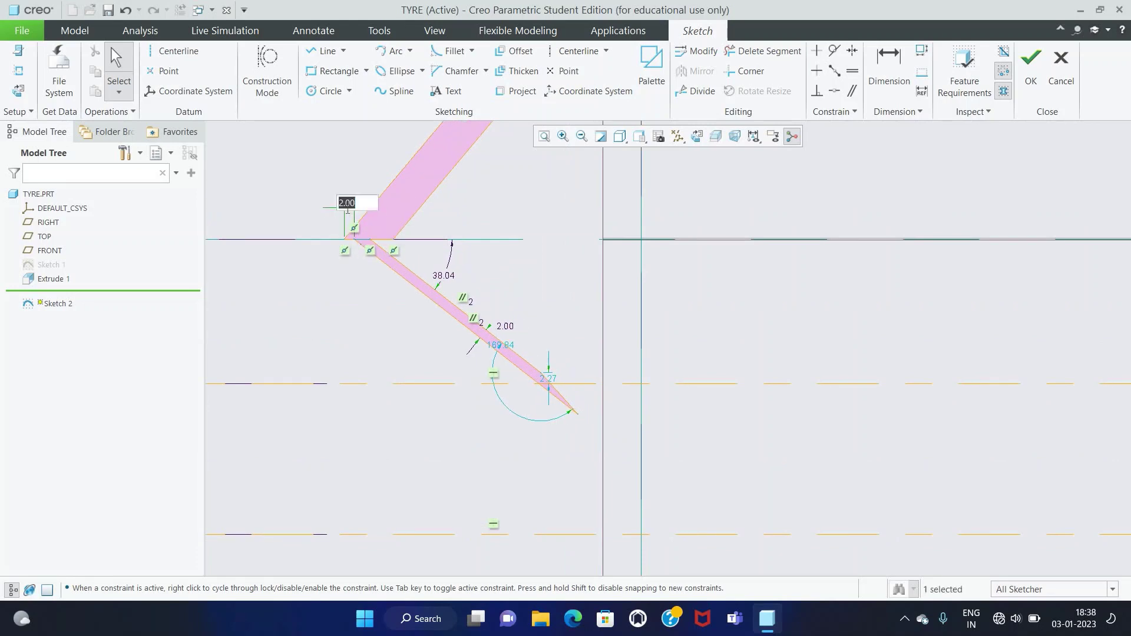
pyautogui.write('3')
pyautogui.press('Return')
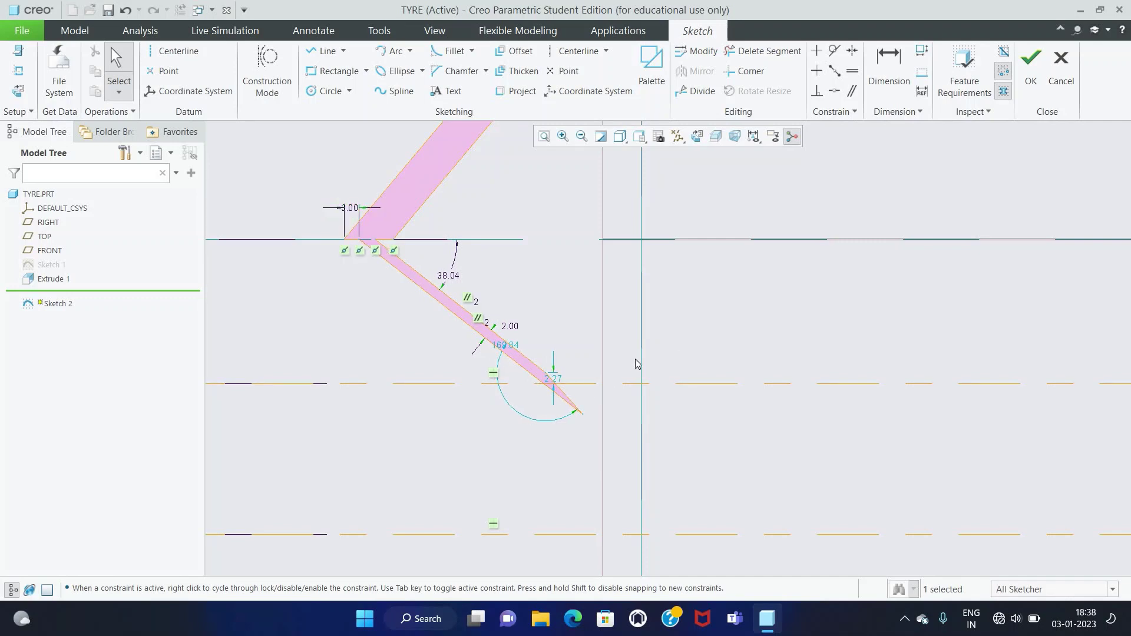
pyautogui.scroll(-2, 635, 360)
pyautogui.scroll(-2, 636, 361)
pyautogui.doubleClick(493, 365)
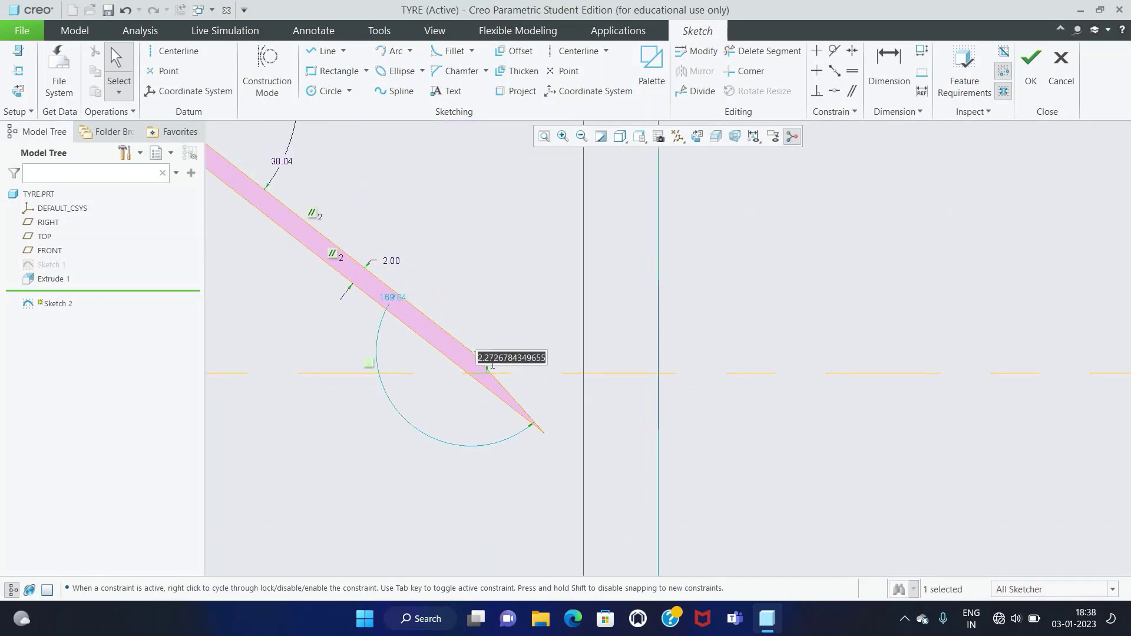
pyautogui.write('3.70')
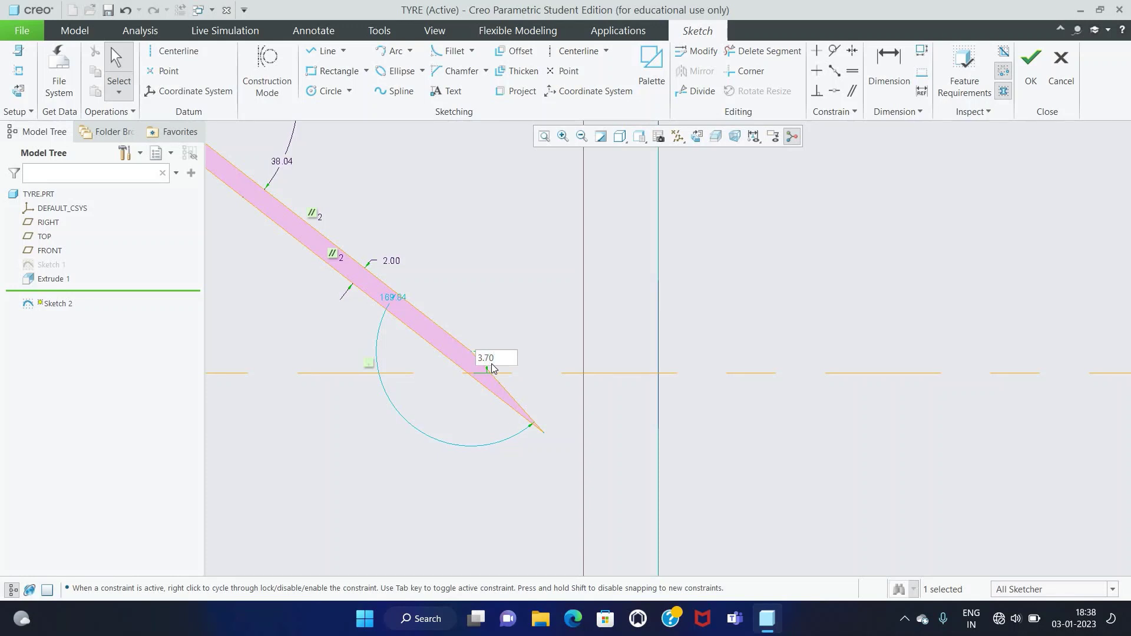
pyautogui.press('Return')
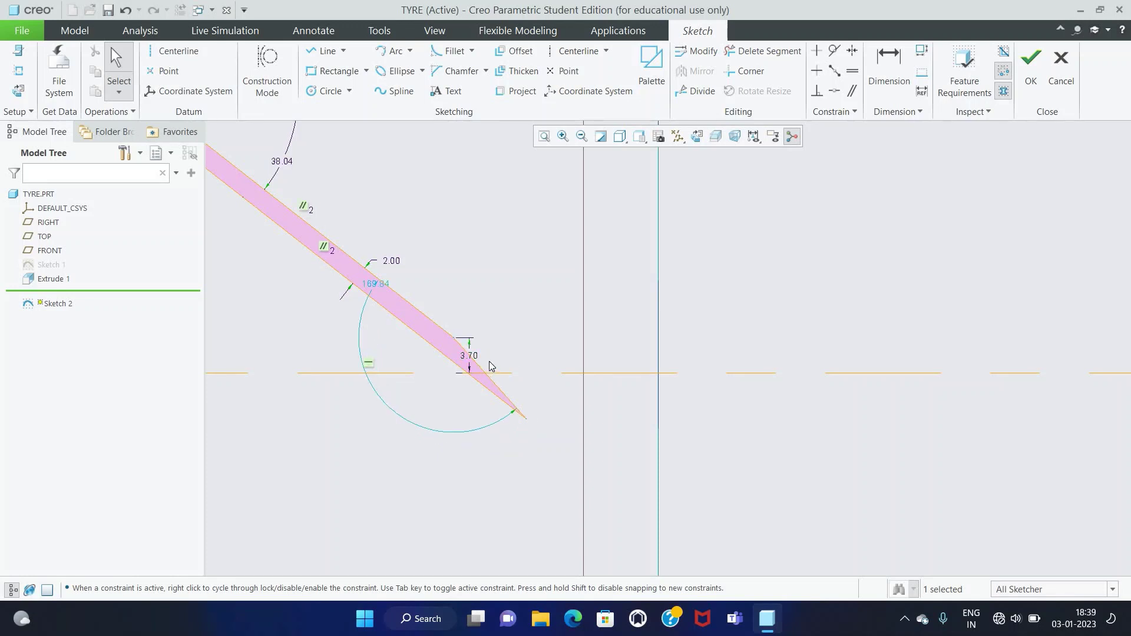
# Step: Add a 50.00 dimension on the large arc
pyautogui.click(889, 65)
pyautogui.scroll(3, 485, 252)
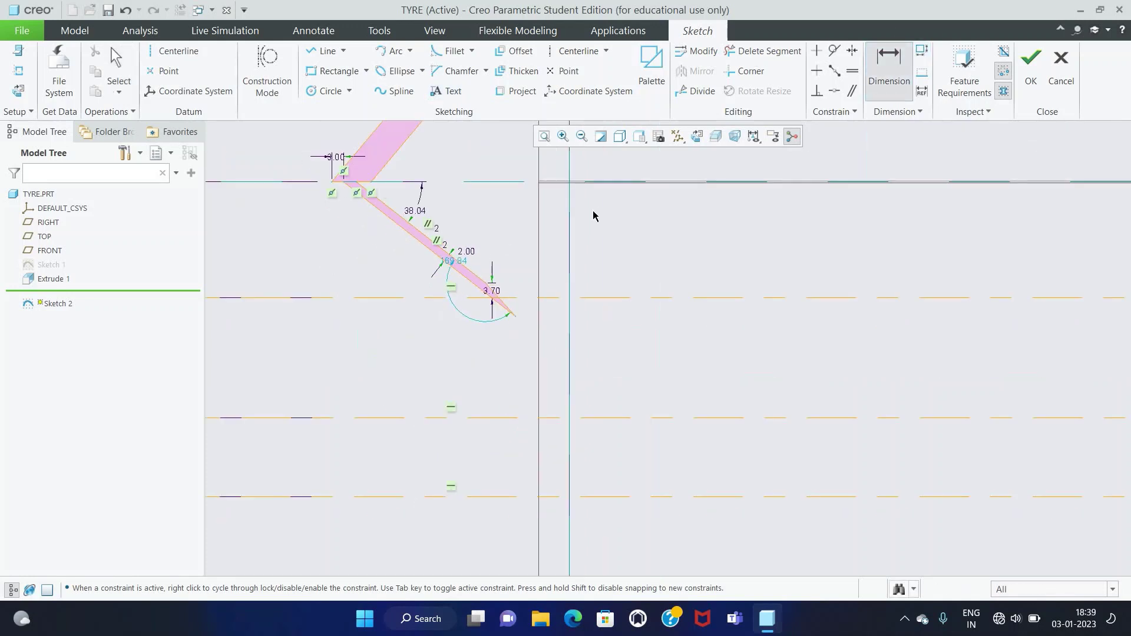
pyautogui.scroll(-3, 503, 307)
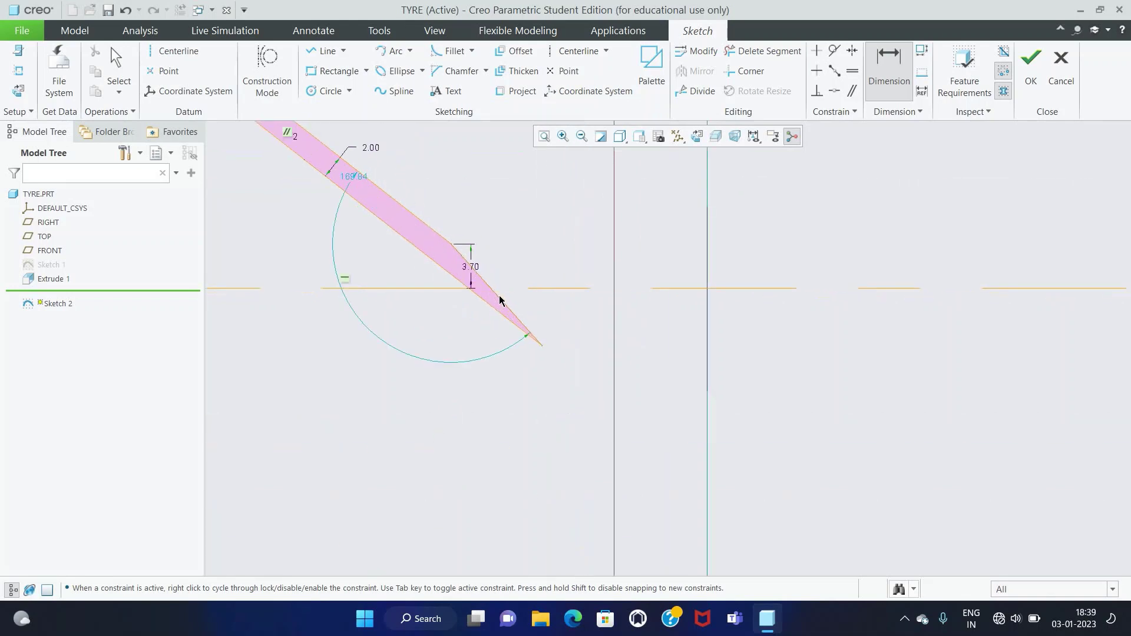
pyautogui.middleClick(541, 270)
pyautogui.write('50')
pyautogui.press('Return')
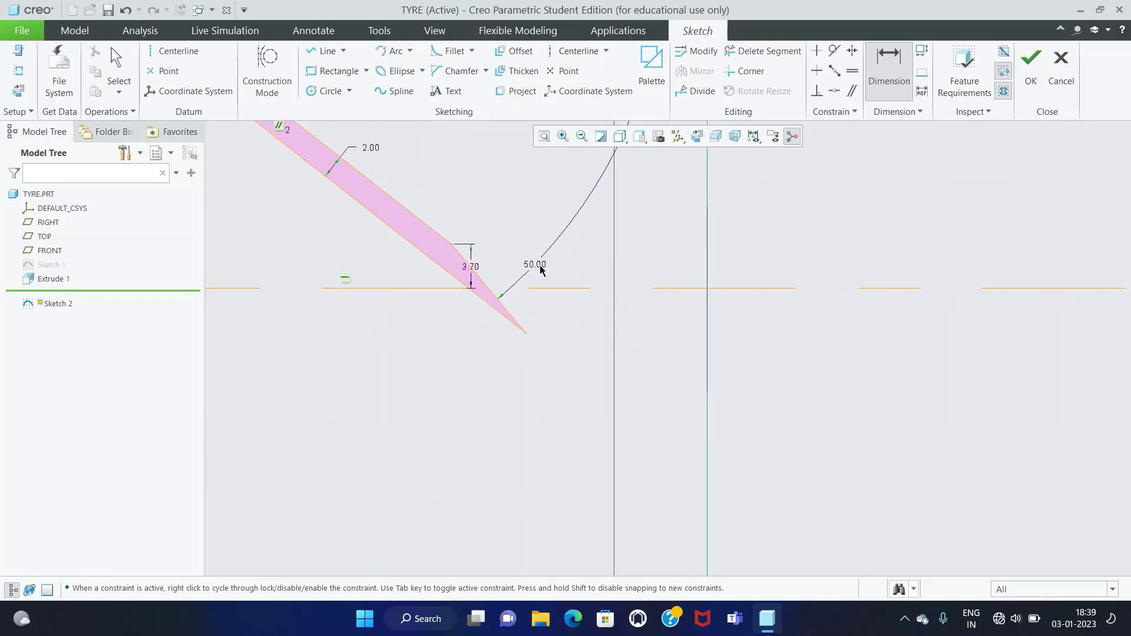
pyautogui.middleClick(541, 270)
pyautogui.moveTo(535, 266)
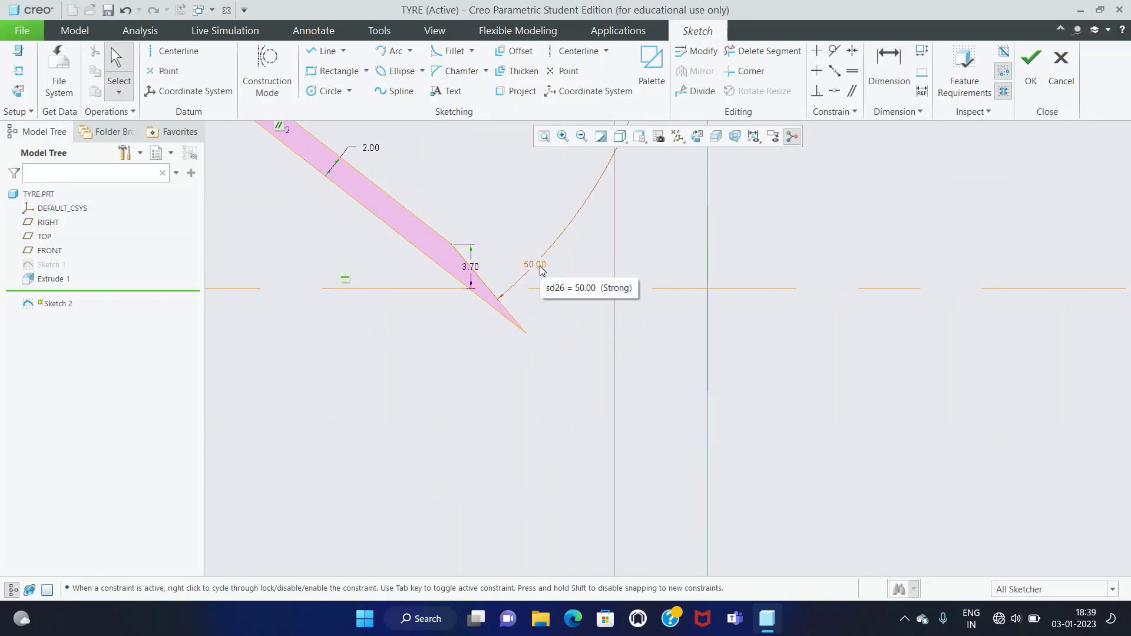
# Step: Mirror the whole tread profile across the lower horizontal centerline
pyautogui.scroll(2, 541, 270)
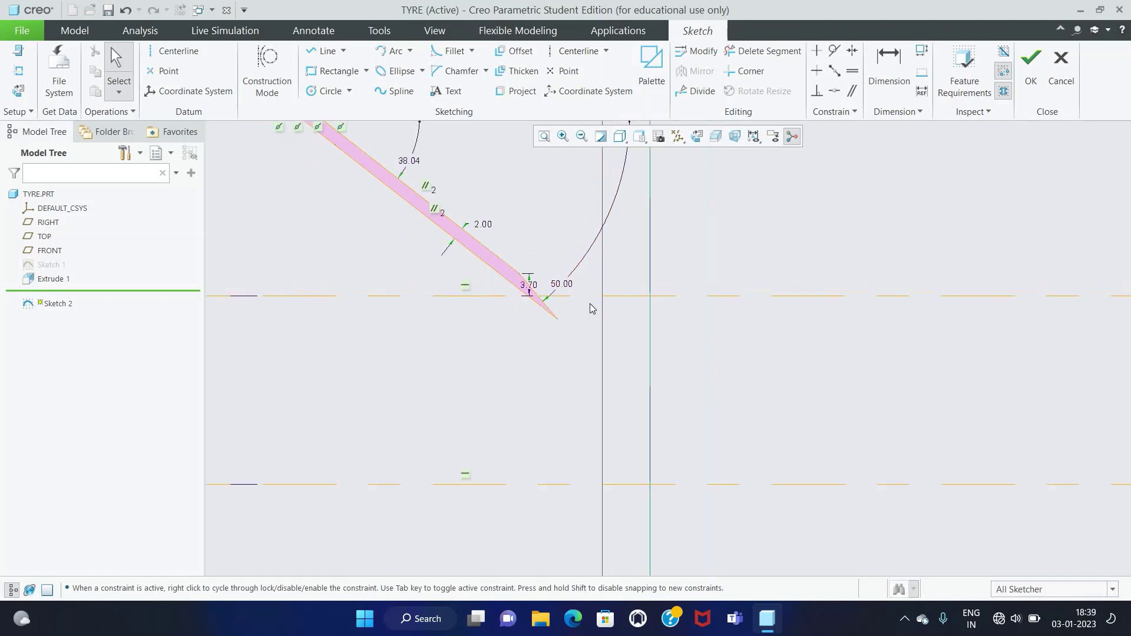
pyautogui.scroll(1, 548, 271)
pyautogui.scroll(1, 560, 274)
pyautogui.scroll(2, 607, 190)
pyautogui.scroll(-1, 621, 172)
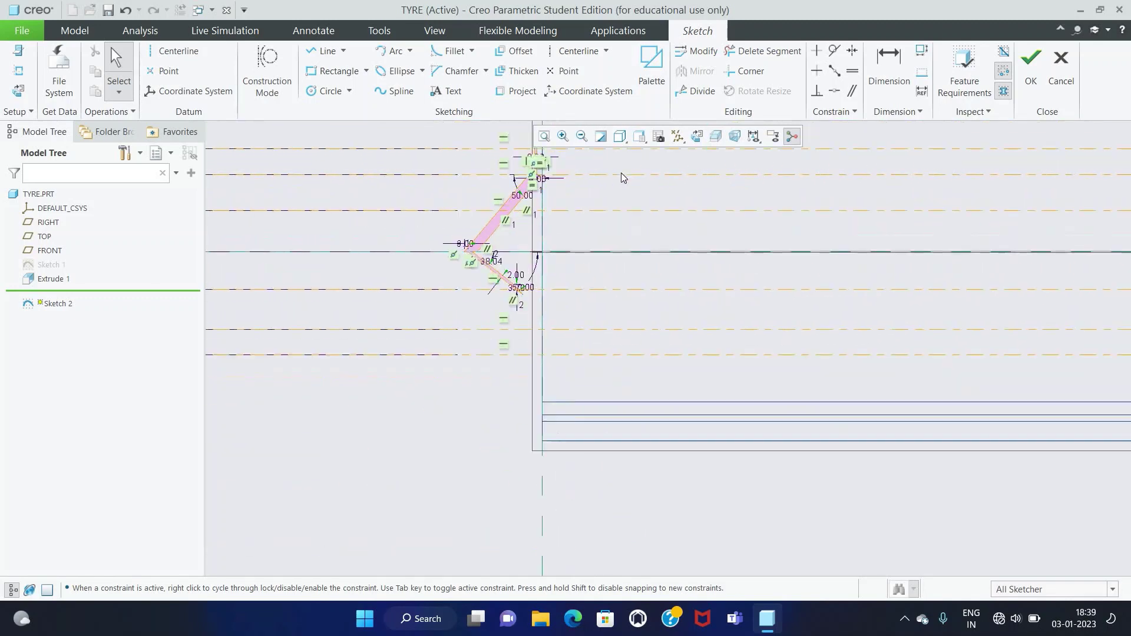
pyautogui.scroll(-1, 621, 172)
pyautogui.scroll(1, 468, 194)
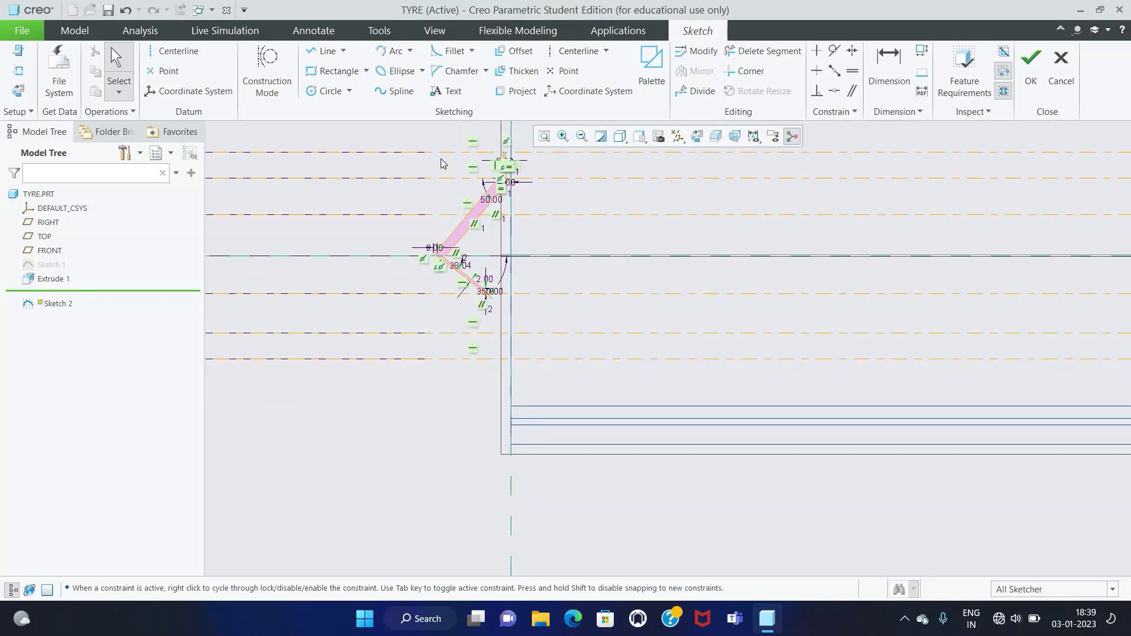
pyautogui.moveTo(424, 130); pyautogui.dragTo(561, 356)
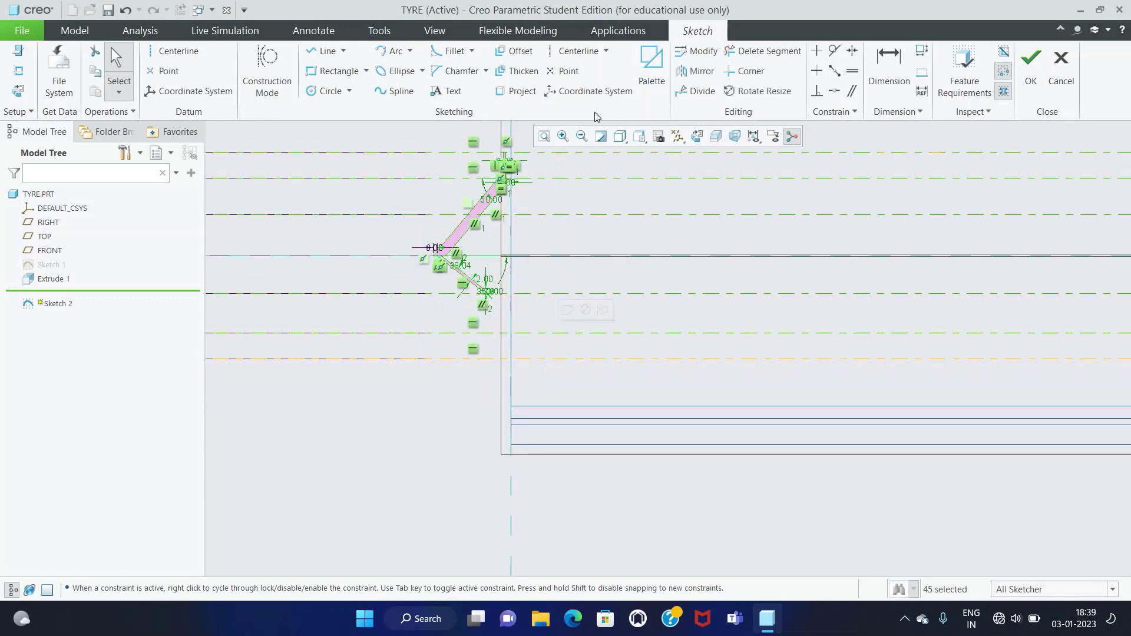
pyautogui.click(695, 71)
pyautogui.click(423, 359)
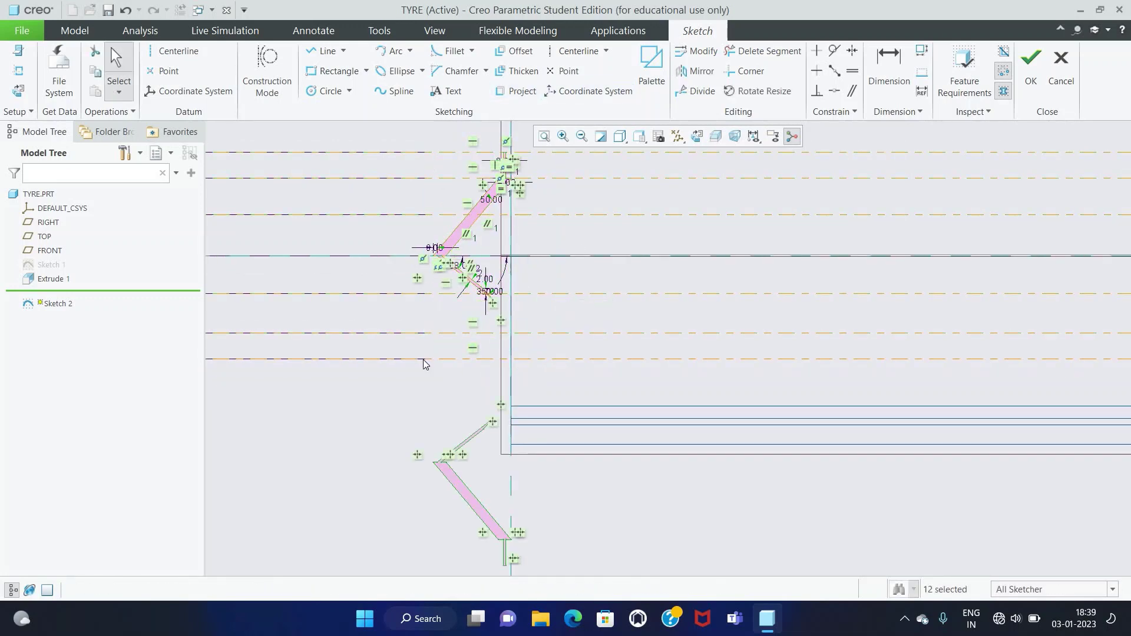
# Step: Select only the mirrored copy below and start Rotate Resize on it
pyautogui.click(574, 488)
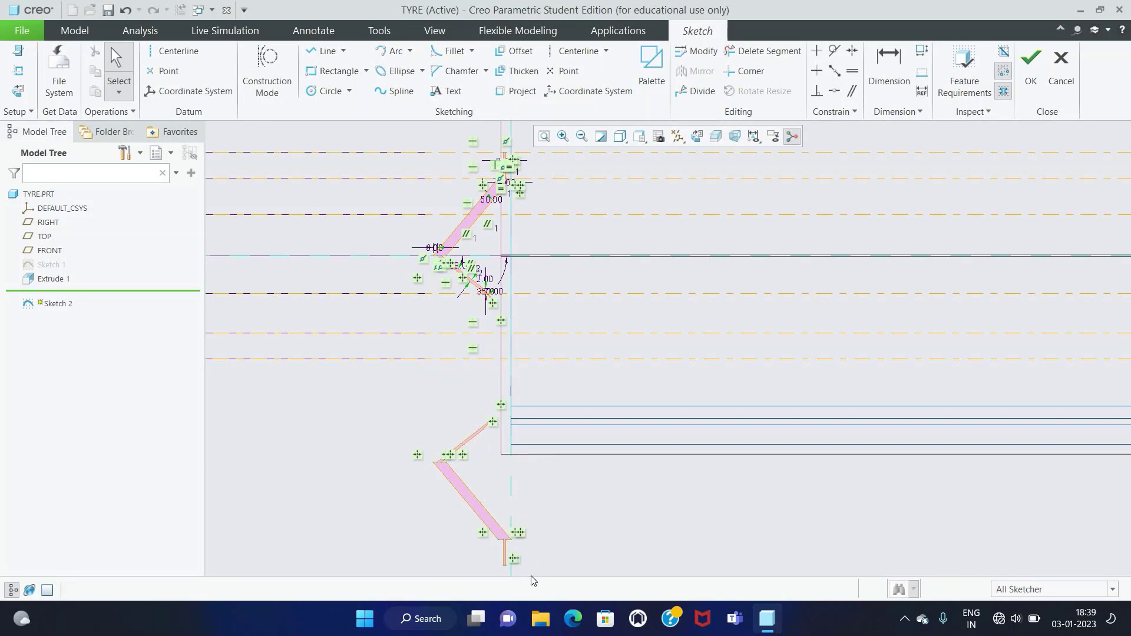
pyautogui.moveTo(535, 575); pyautogui.dragTo(405, 402)
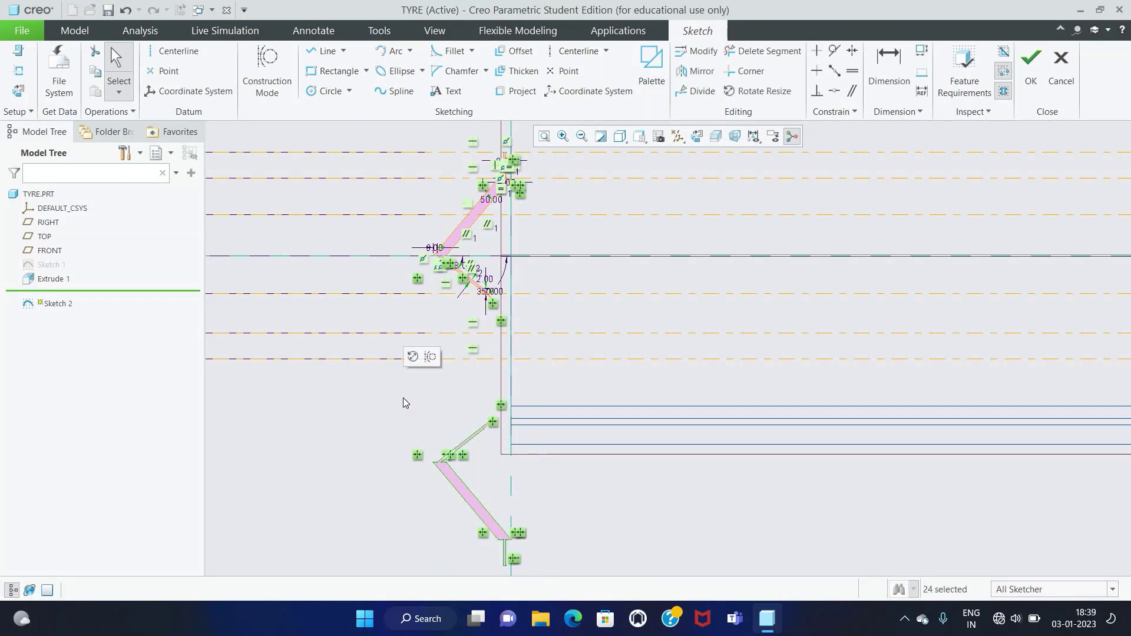
pyautogui.click(760, 91)
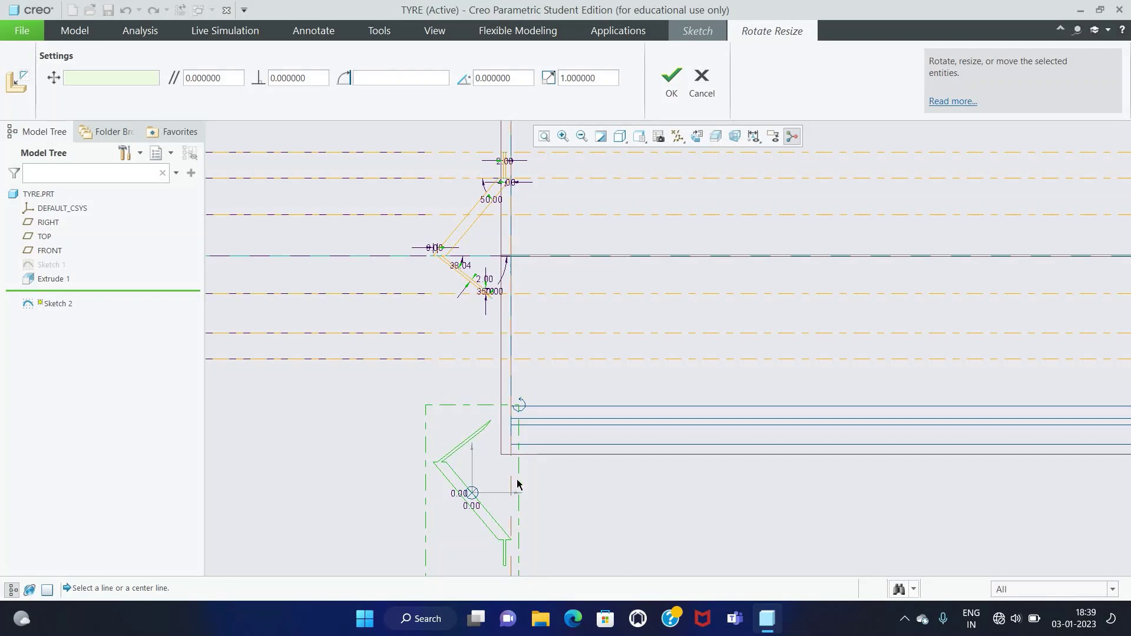
# Step: Drag the mirrored copy up beside the original, giving 80.00 and 28.71 placement dimensions
pyautogui.click(606, 342)
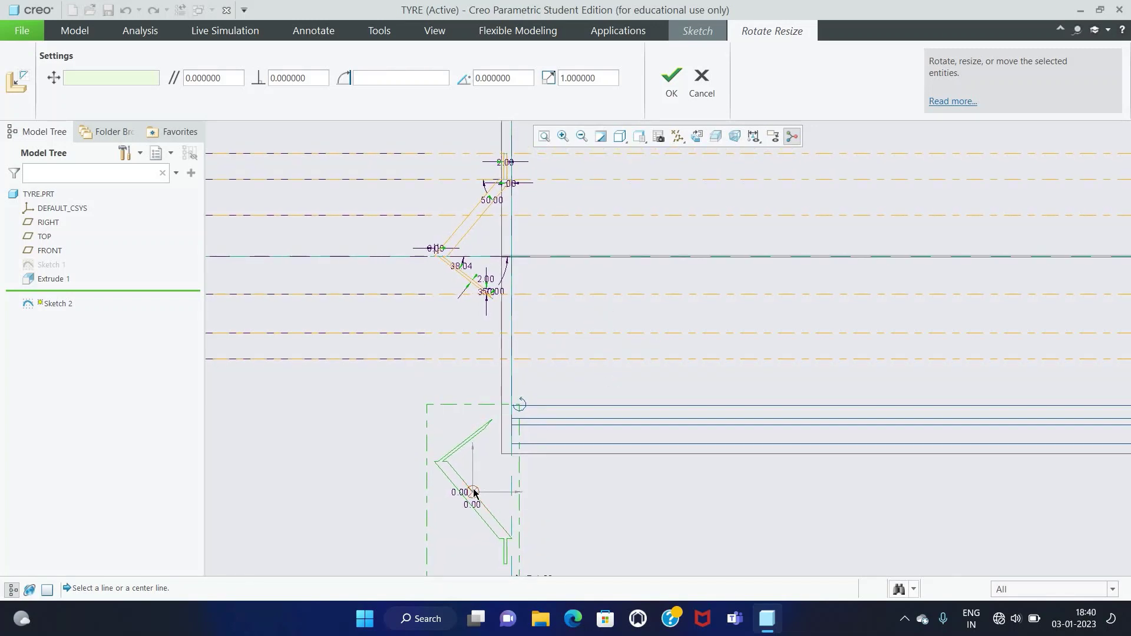
pyautogui.moveTo(473, 492)
pyautogui.mouseDown()
pyautogui.moveTo(404, 322)
pyautogui.moveTo(430, 284)
pyautogui.moveTo(445, 297)
pyautogui.mouseUp()
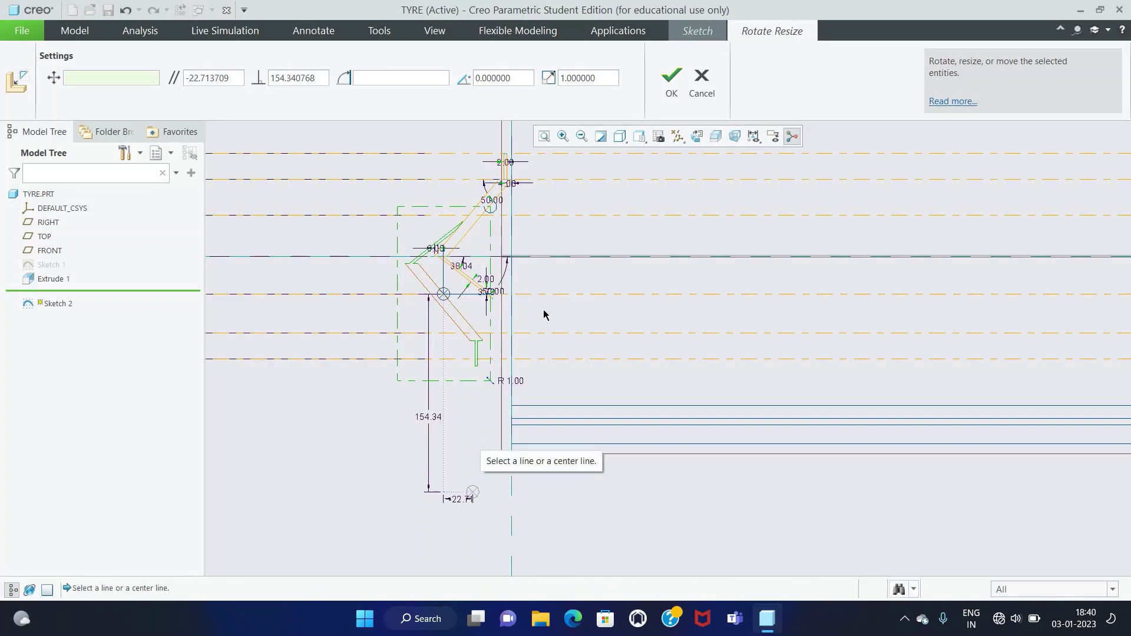
pyautogui.click(664, 87)
pyautogui.scroll(-3, 424, 253)
pyautogui.scroll(-3, 425, 254)
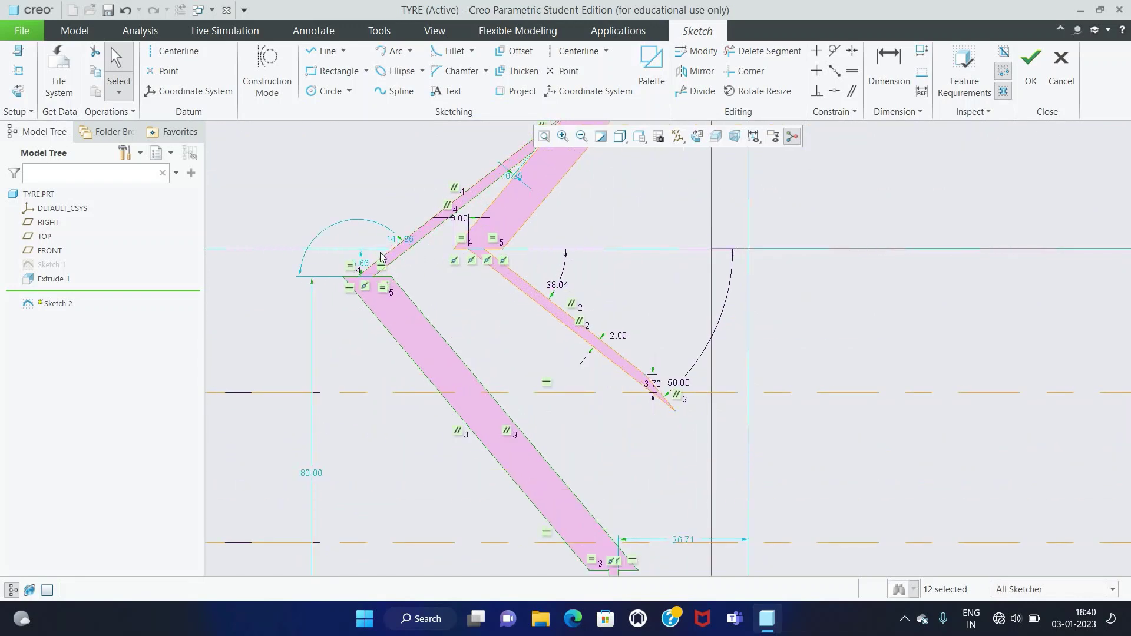
# Step: Make the 141.96 angle and 80.00 height dimensions strong, keeping their values
pyautogui.moveTo(400, 240); pyautogui.dragTo(350, 221)
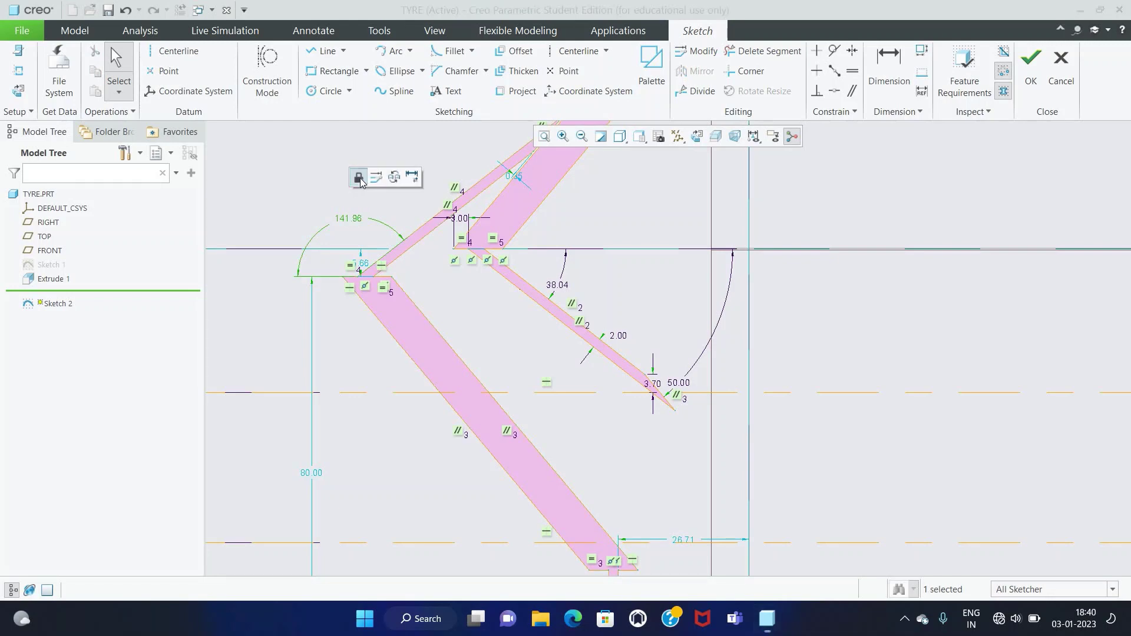
pyautogui.doubleClick(349, 219)
pyautogui.press('Return')
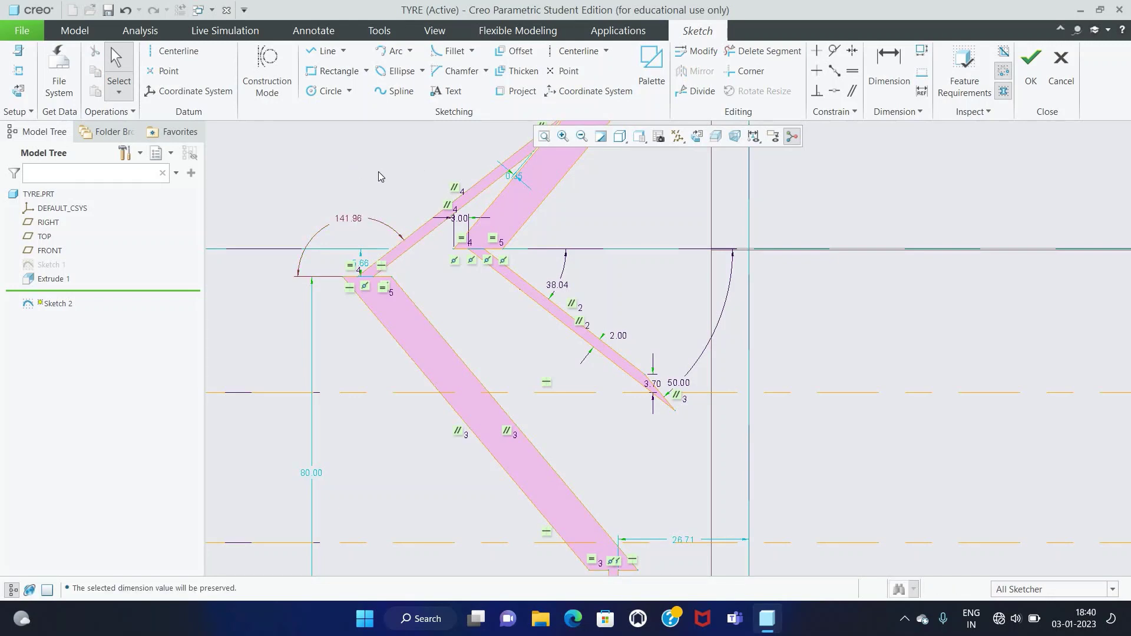
pyautogui.scroll(3, 419, 354)
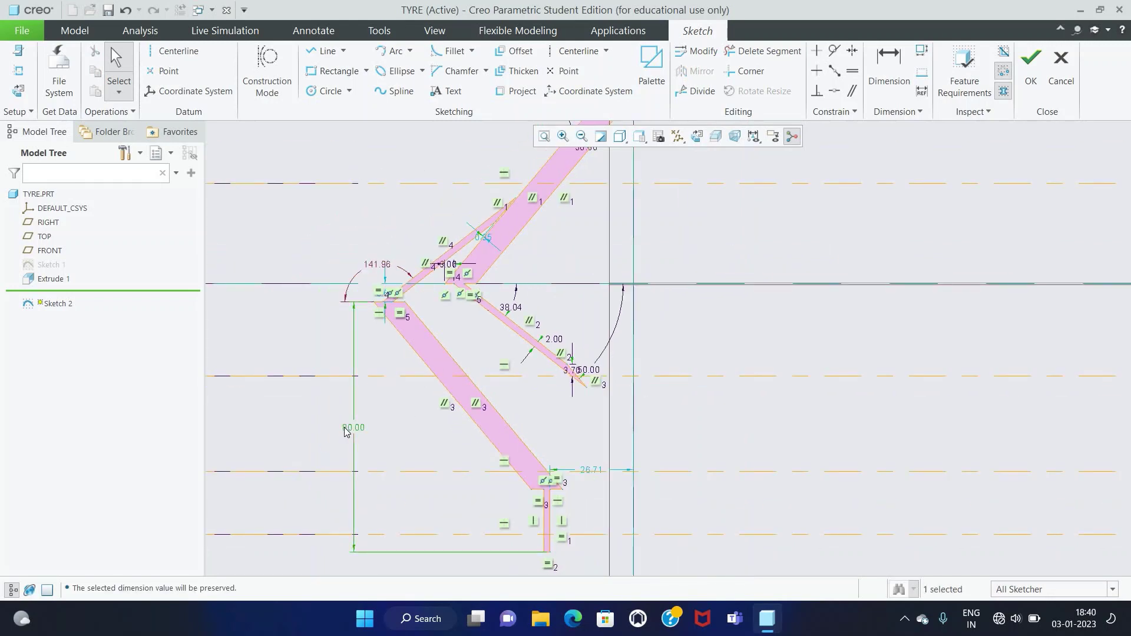
pyautogui.doubleClick(354, 423)
pyautogui.press('Return')
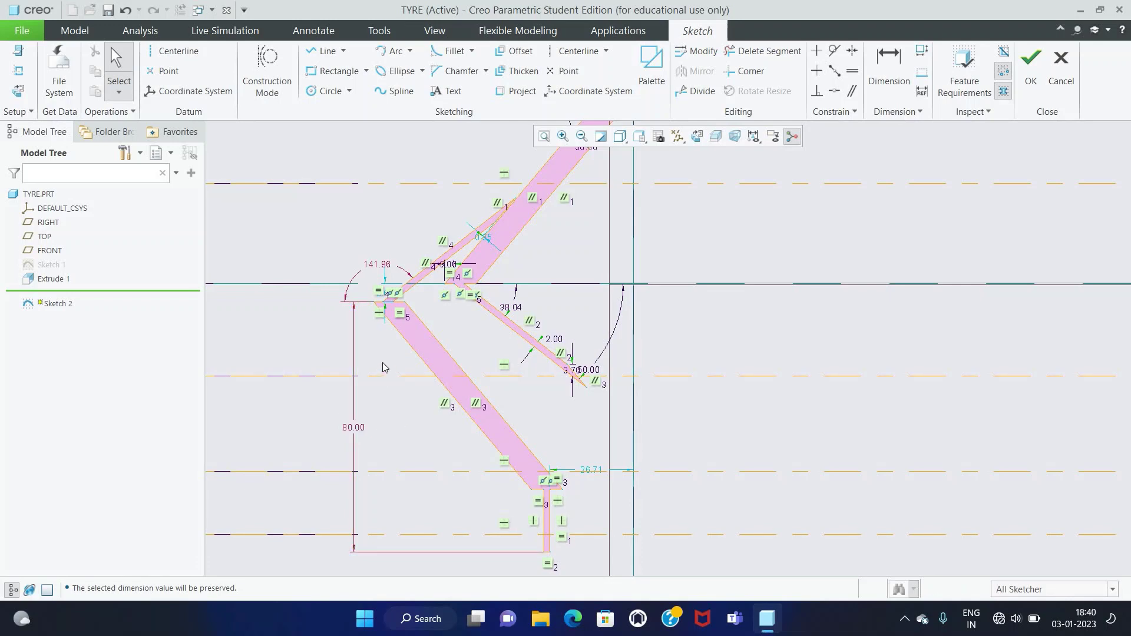
pyautogui.scroll(-1, 383, 368)
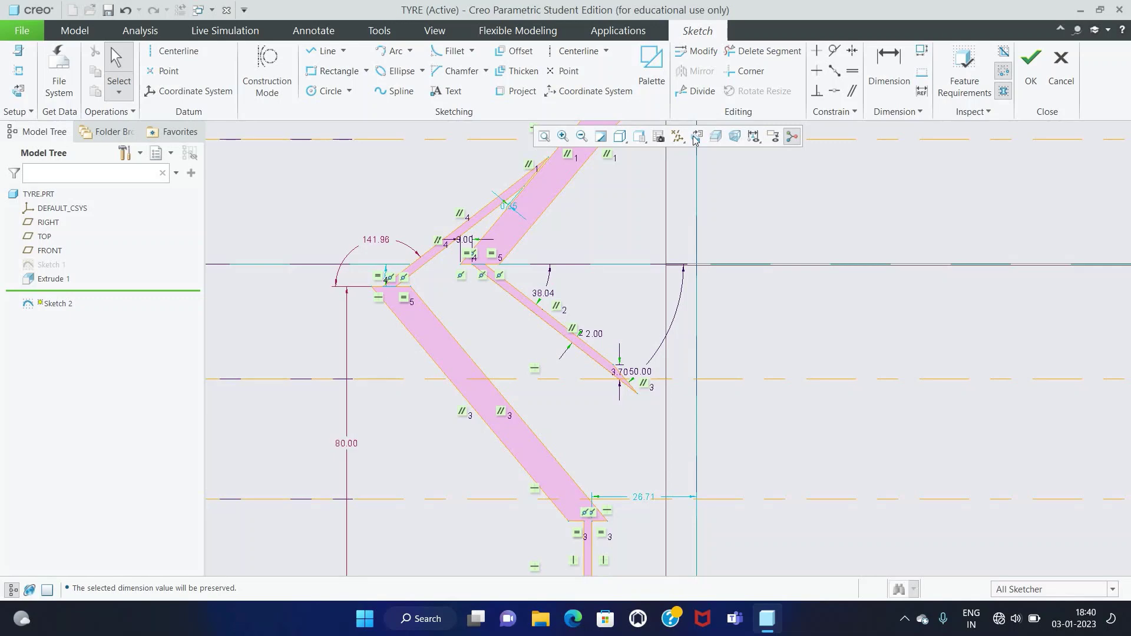
# Step: Constrain the chevron's left corner point coincident with the horizontal centerline
pyautogui.click(836, 91)
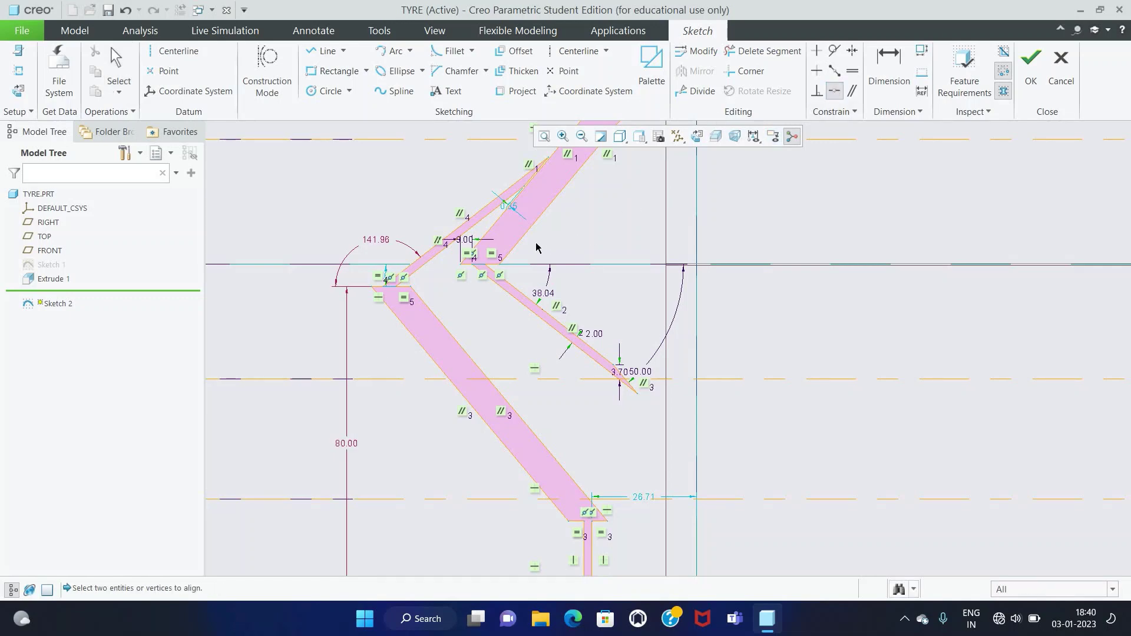
pyautogui.scroll(-1, 373, 294)
pyautogui.scroll(-1, 373, 295)
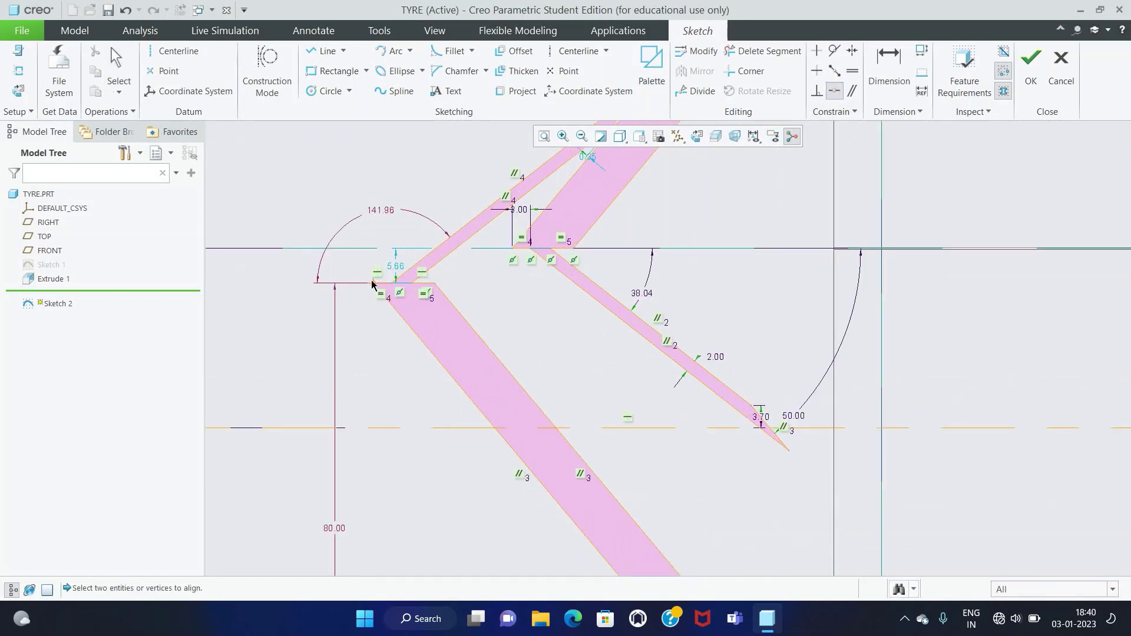
pyautogui.click(374, 285)
pyautogui.click(365, 248)
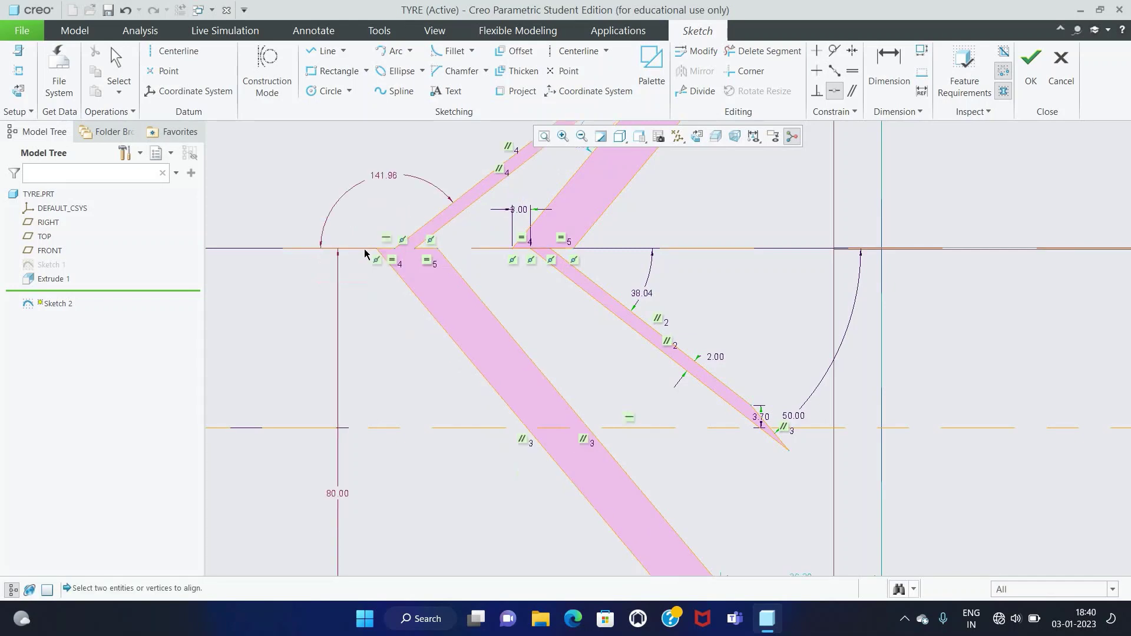
pyautogui.scroll(1, 526, 214)
pyautogui.scroll(1, 542, 194)
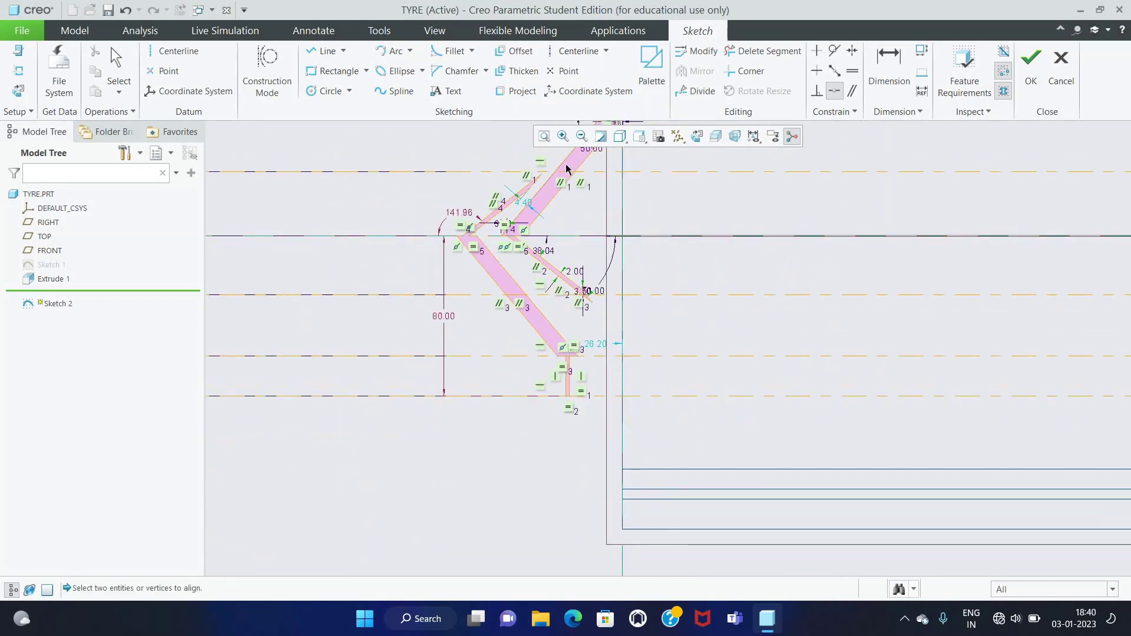
pyautogui.scroll(-2, 554, 171)
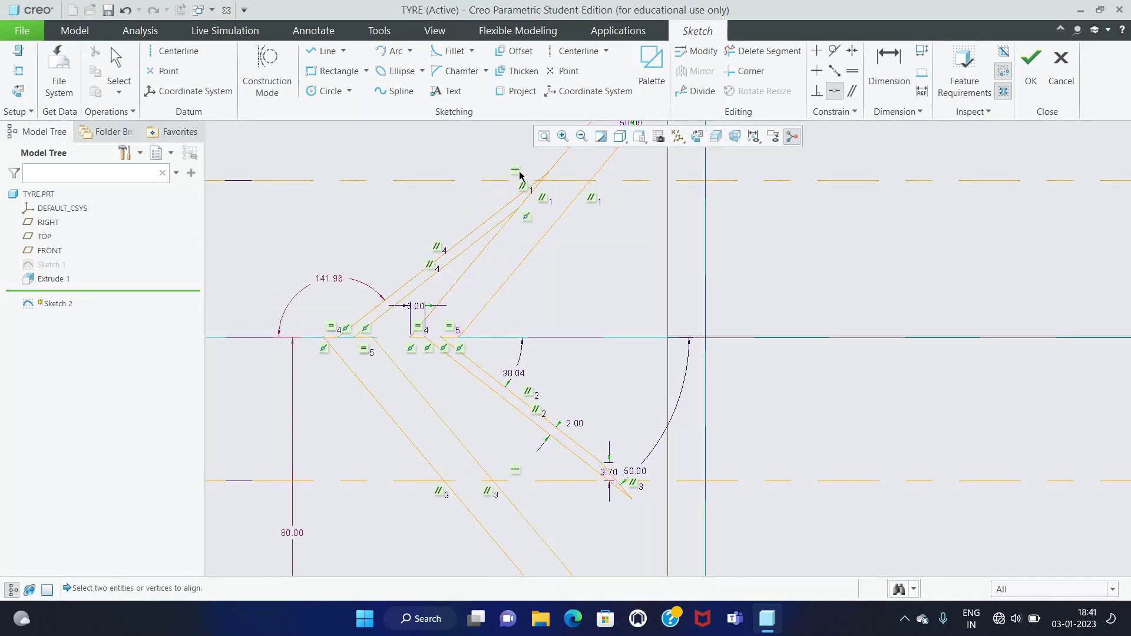
pyautogui.scroll(-2, 551, 188)
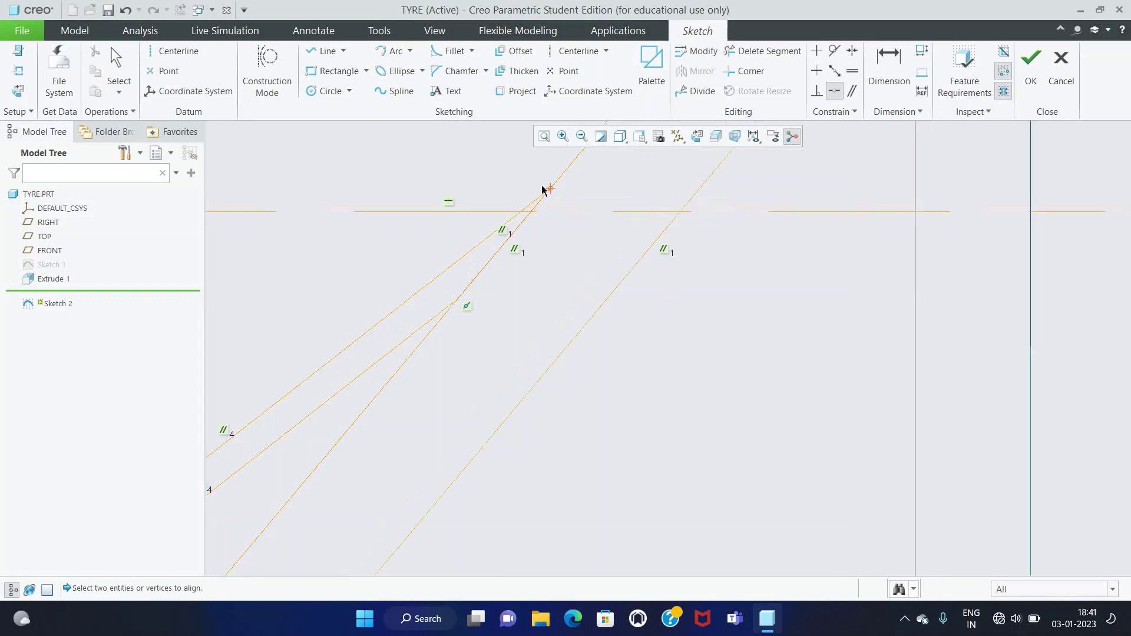
pyautogui.scroll(-1, 559, 188)
pyautogui.scroll(1, 564, 183)
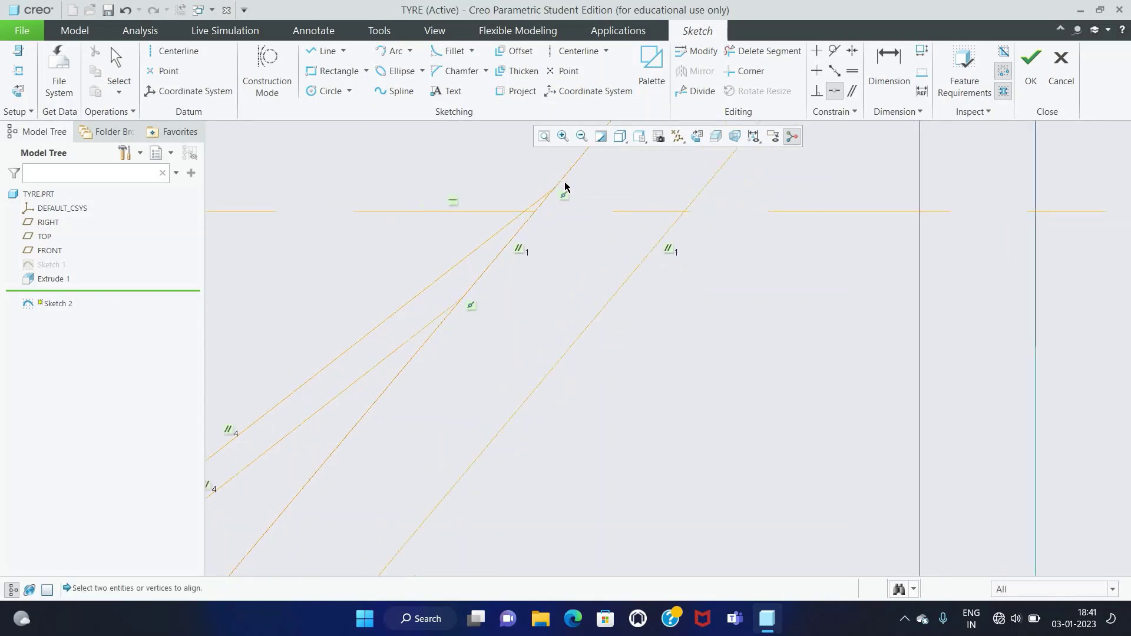
pyautogui.scroll(2, 564, 182)
pyautogui.press('Escape')
# Step: Trim the overlapping line pieces at the chevron's upper intersection
pyautogui.scroll(1, 601, 235)
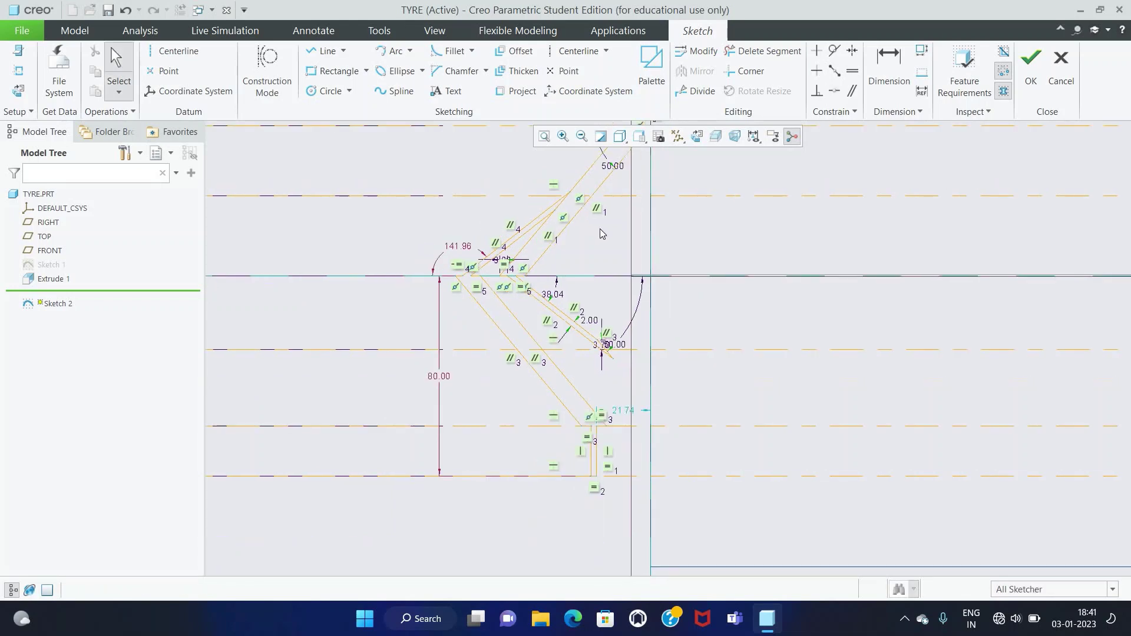
pyautogui.click(763, 51)
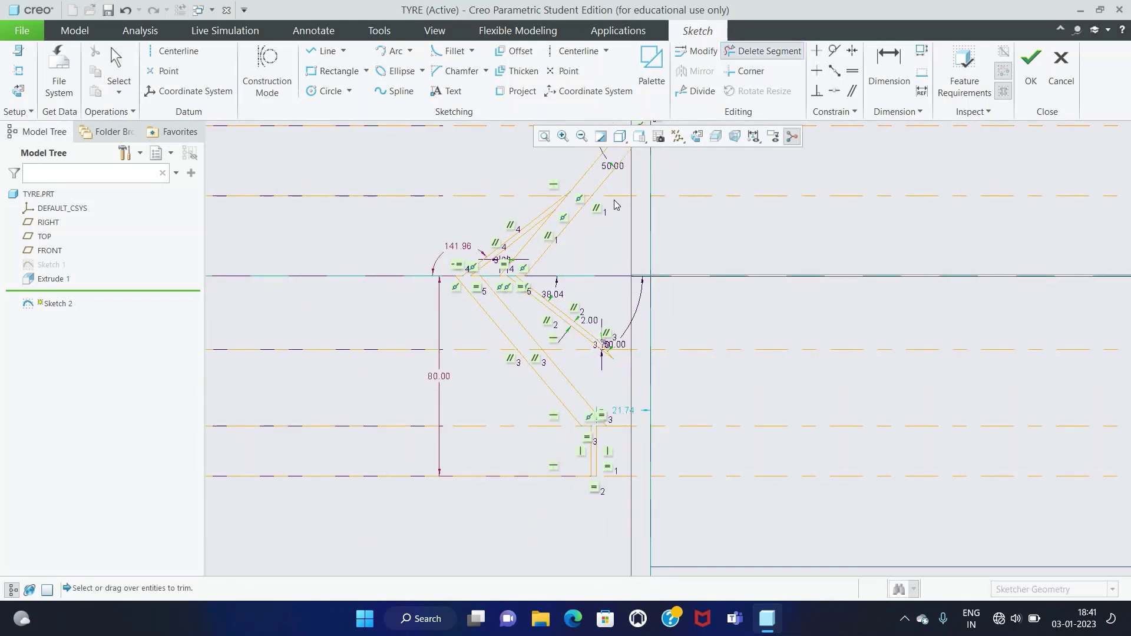
pyautogui.scroll(-2, 595, 195)
pyautogui.scroll(-1, 538, 219)
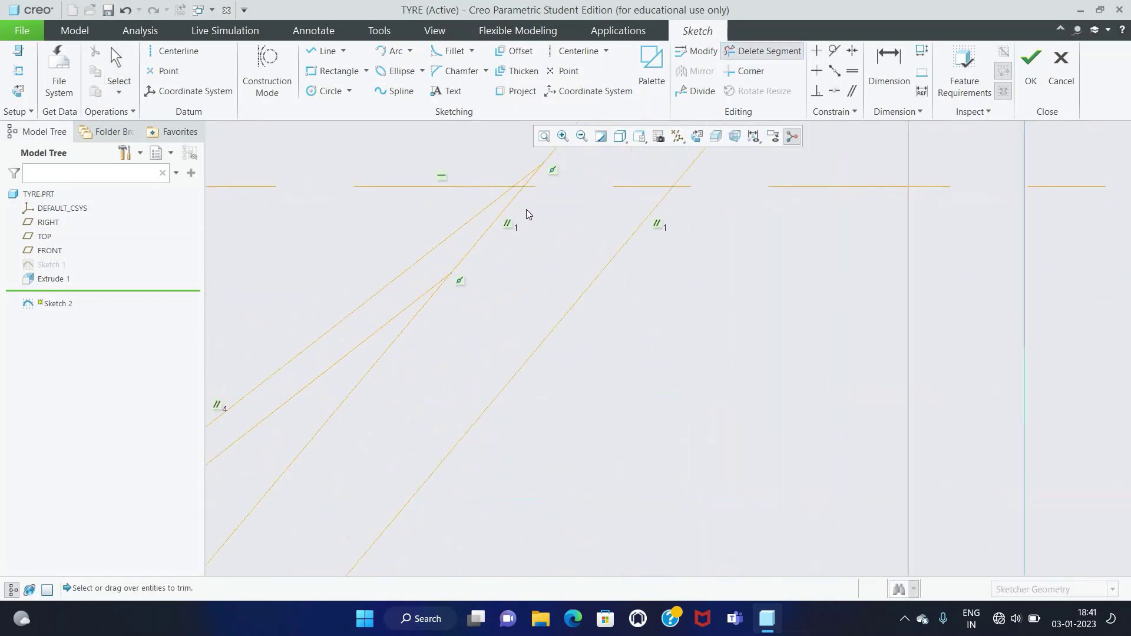
pyautogui.scroll(-1, 532, 185)
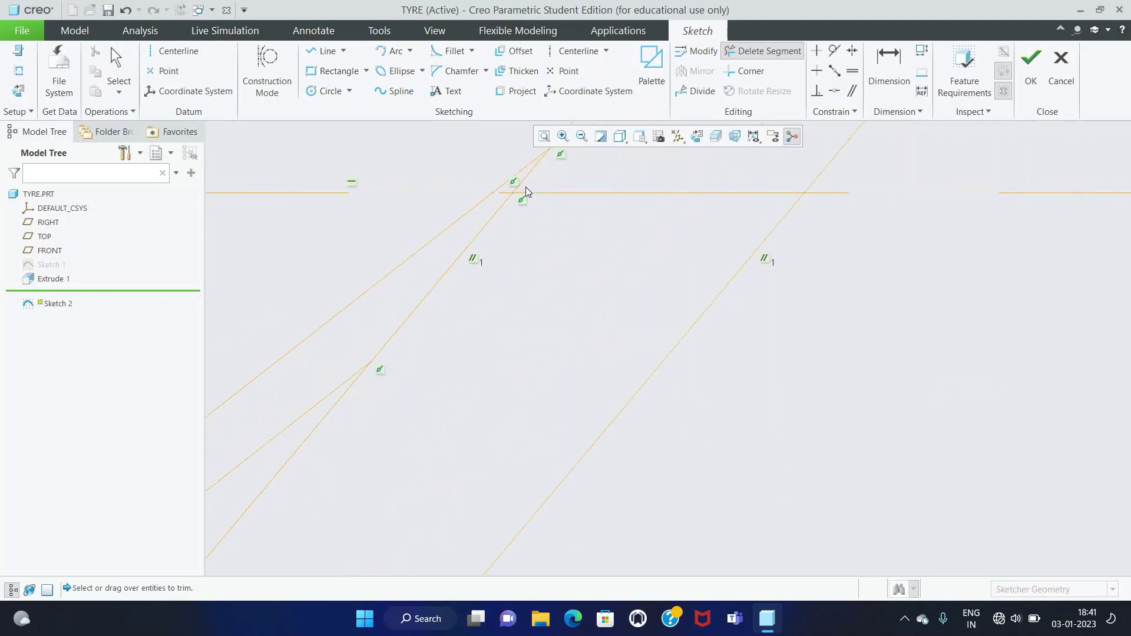
pyautogui.click(534, 184)
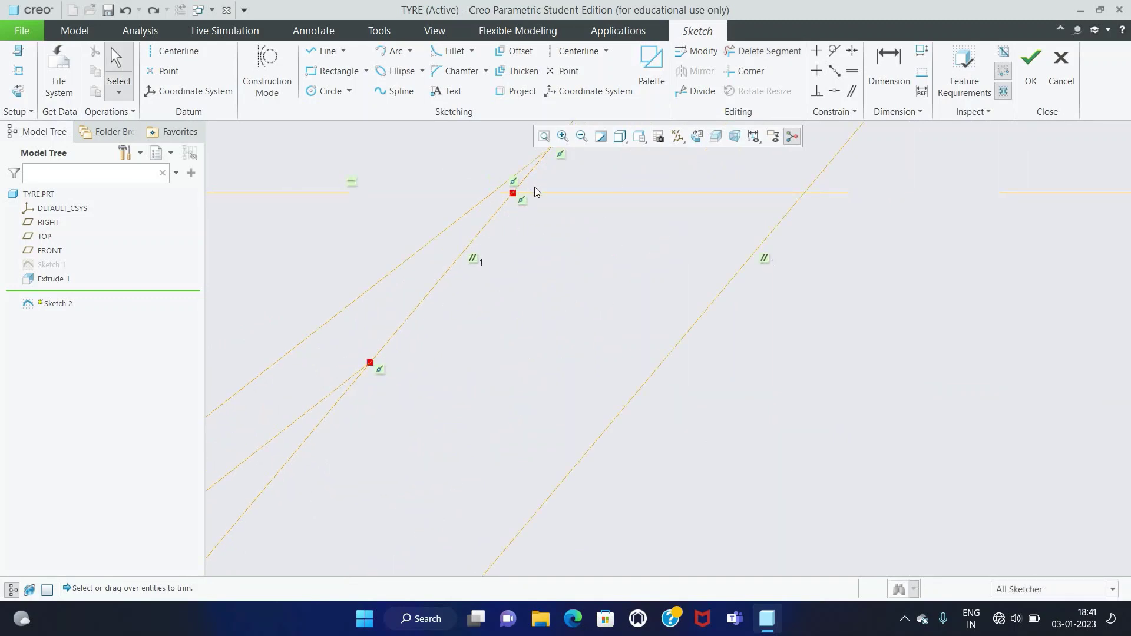
pyautogui.hotkey('ctrl', 'z')
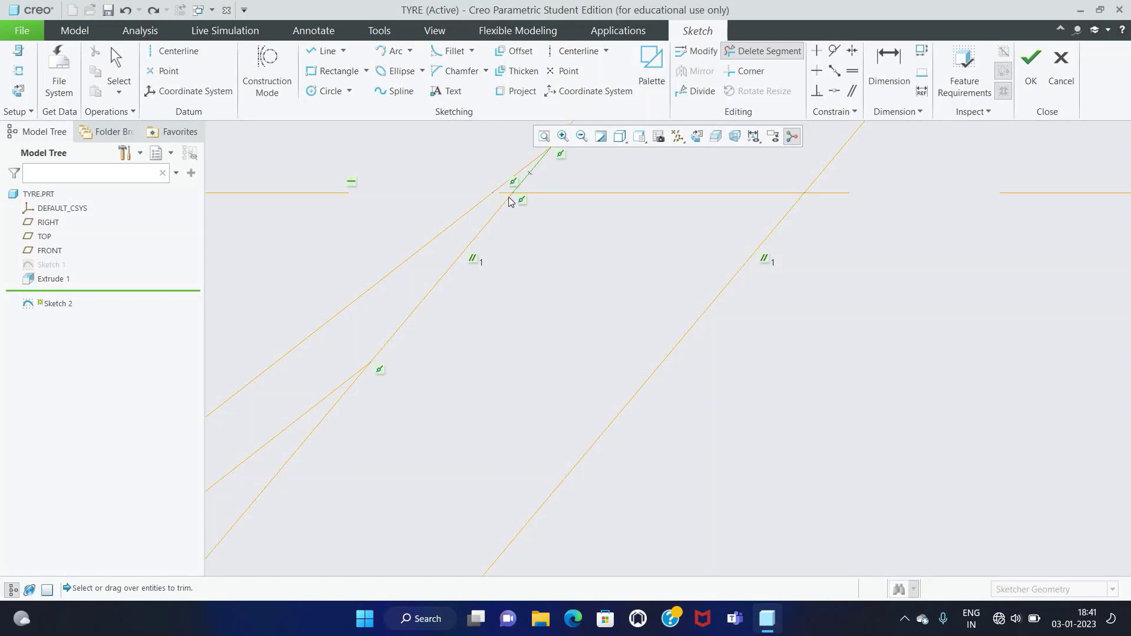
pyautogui.click(519, 178)
pyautogui.click(487, 246)
pyautogui.scroll(3, 488, 246)
pyautogui.middleClick(490, 249)
pyautogui.scroll(1, 490, 249)
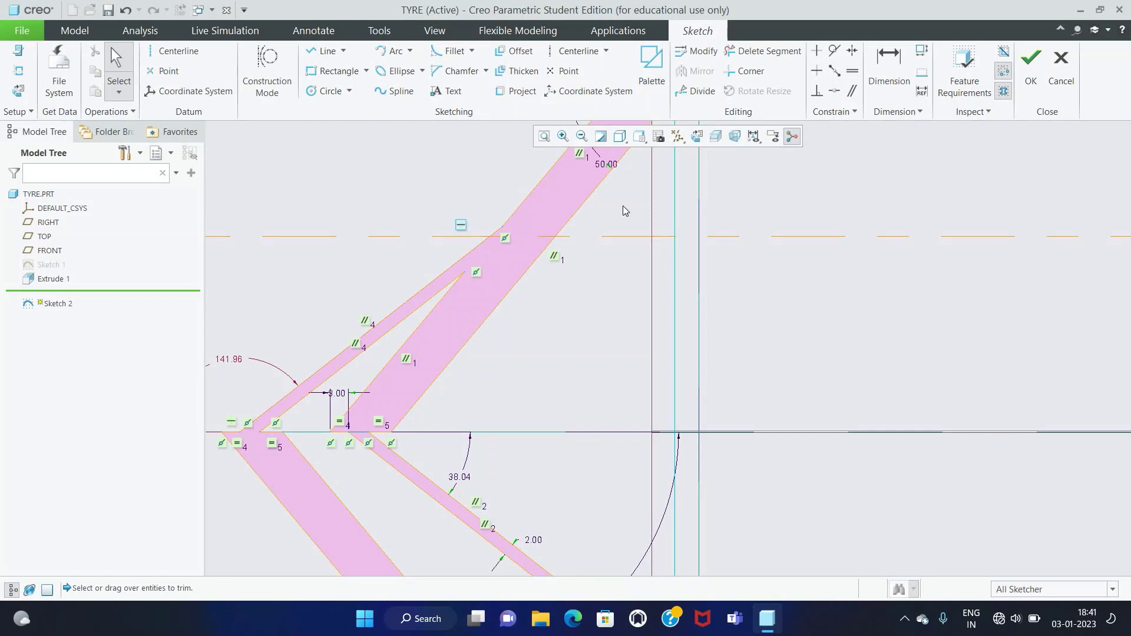
# Step: Dimension the upper wedge vertex 3.70 from the centerline and finish Sketch 2
pyautogui.click(887, 76)
pyautogui.click(460, 236)
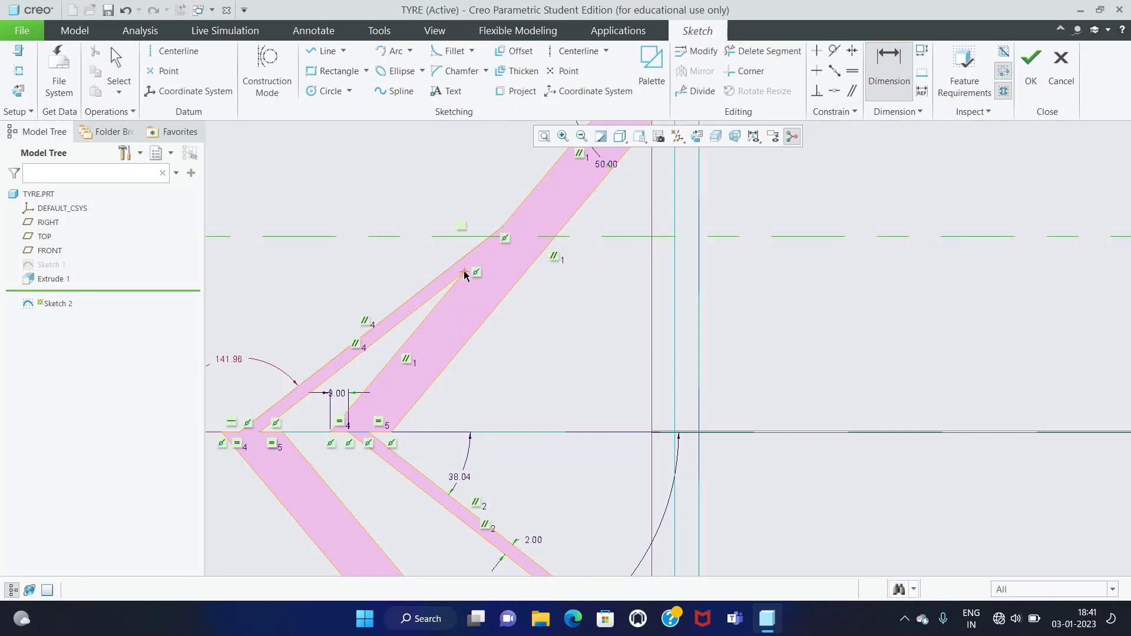
pyautogui.click(465, 271)
pyautogui.middleClick(430, 253)
pyautogui.write('3.70')
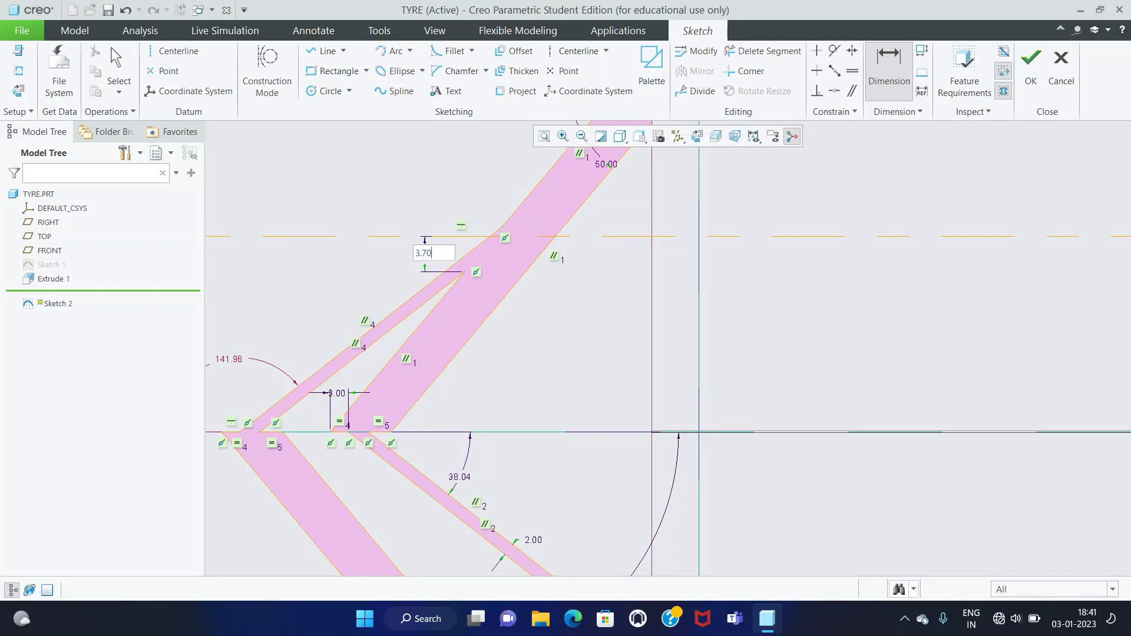
pyautogui.press('Return')
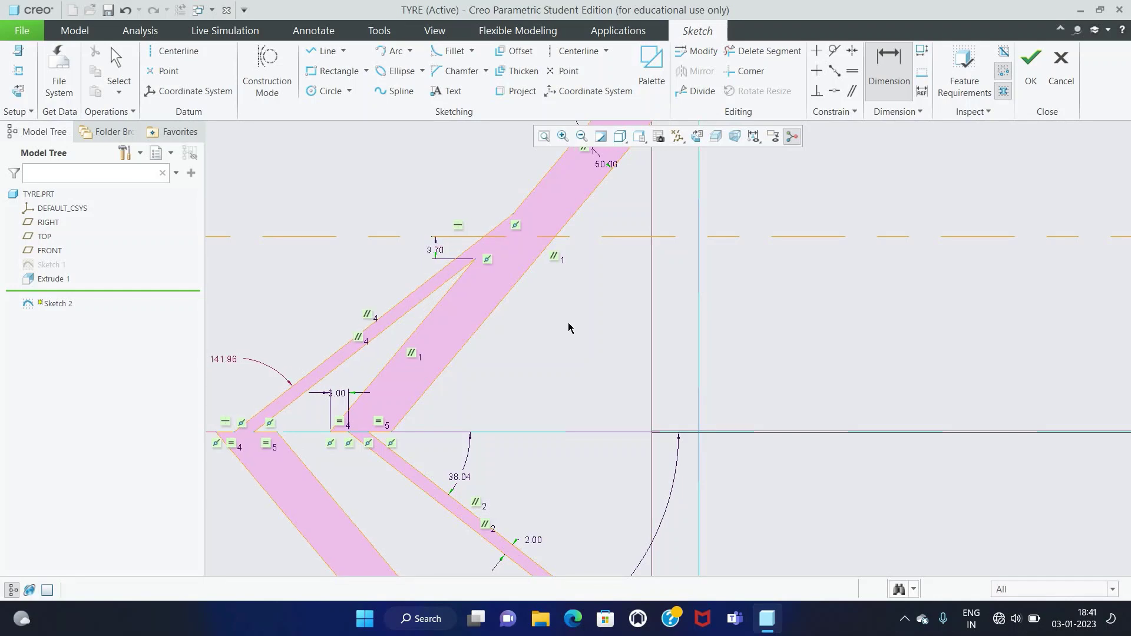
pyautogui.middleClick(576, 302)
pyautogui.scroll(5, 576, 305)
pyautogui.scroll(1, 576, 304)
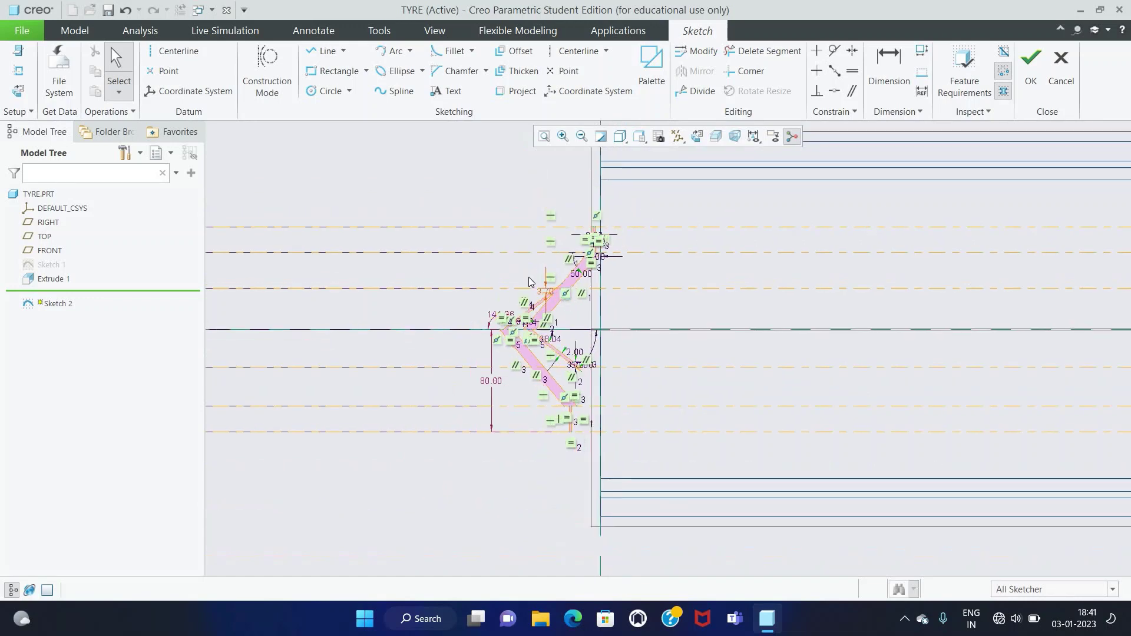
pyautogui.click(1031, 69)
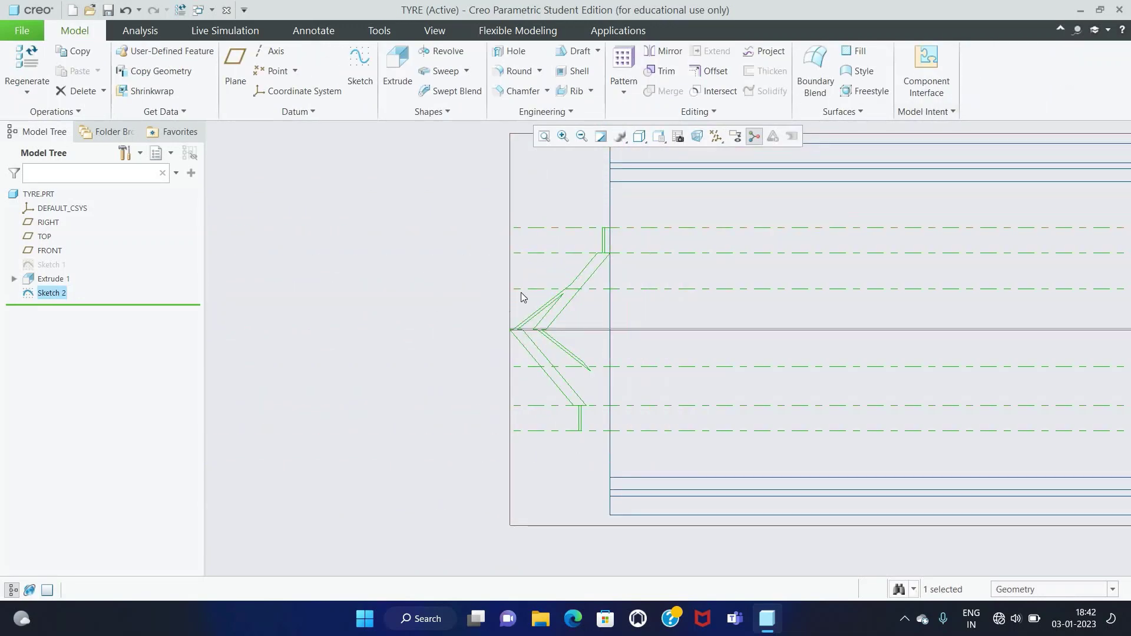
# Step: Switch the display style to Shading With Edges and orbit into a 3D view
pyautogui.click(621, 141)
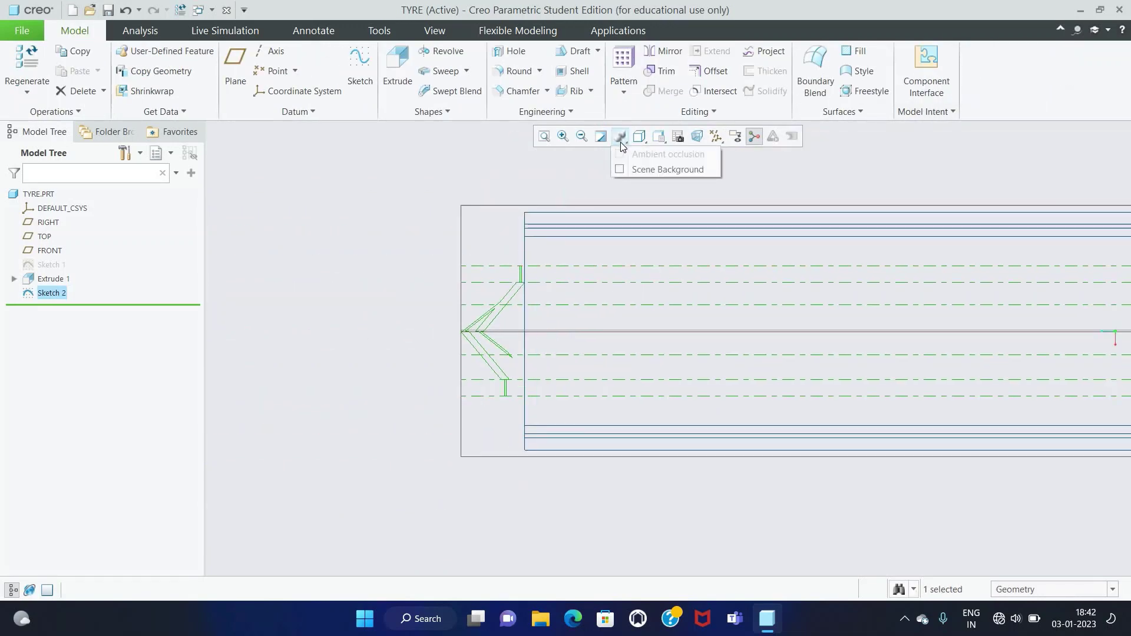
pyautogui.click(639, 137)
pyautogui.click(666, 173)
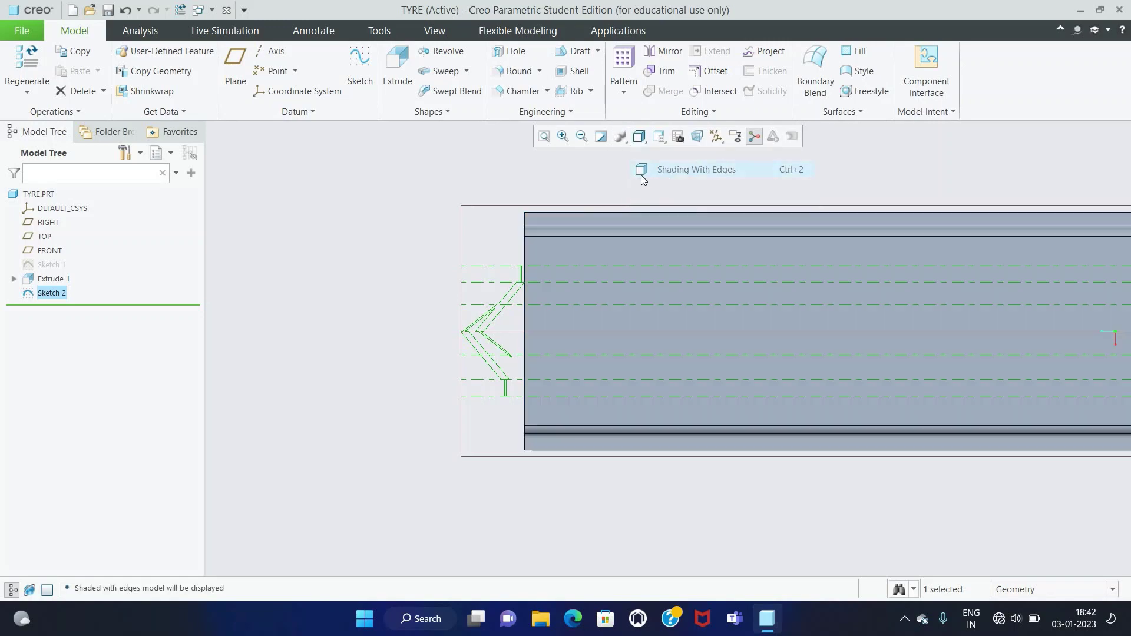
pyautogui.scroll(2, 352, 263)
pyautogui.moveTo(522, 410)
pyautogui.mouseDown(button='middle')
pyautogui.moveTo(504, 421)
pyautogui.moveTo(497, 400)
pyautogui.moveTo(521, 368)
pyautogui.mouseUp(button='middle')
# Step: Extrude Sketch 2 as a flipped, material-removing cut 5.00 deep
pyautogui.click(397, 65)
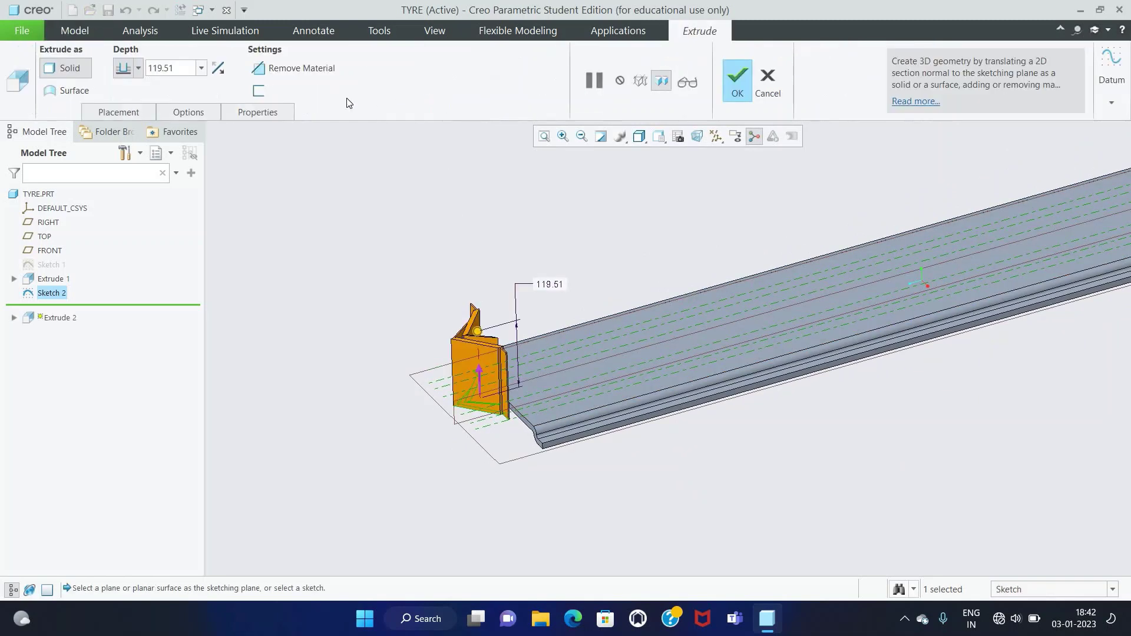
pyautogui.moveTo(506, 504); pyautogui.dragTo(502, 488, button='middle')
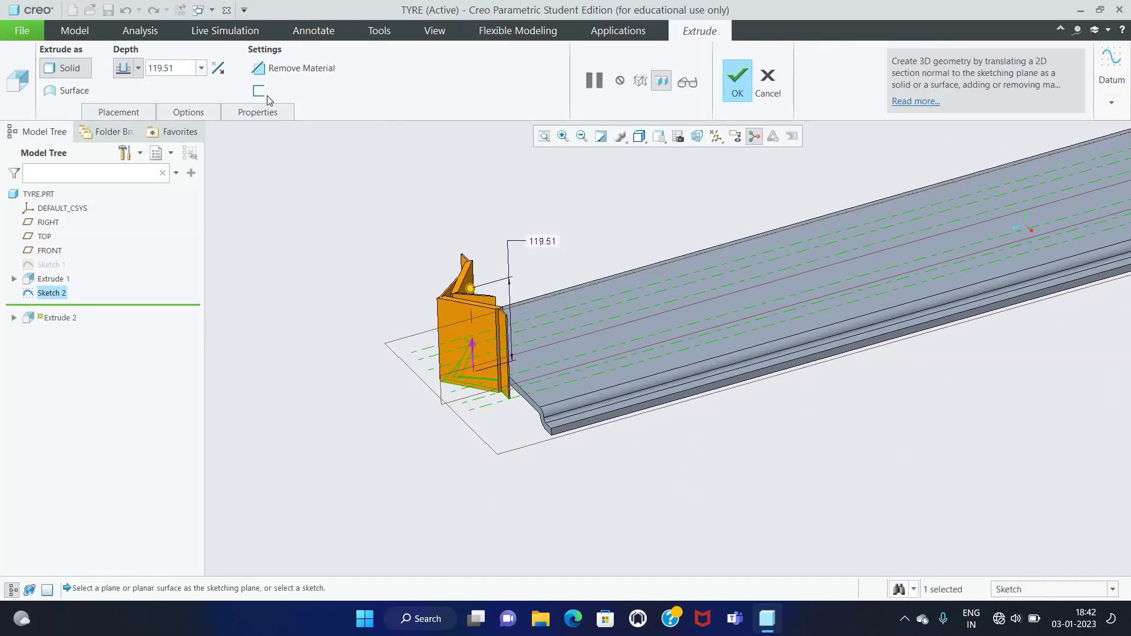
pyautogui.click(220, 70)
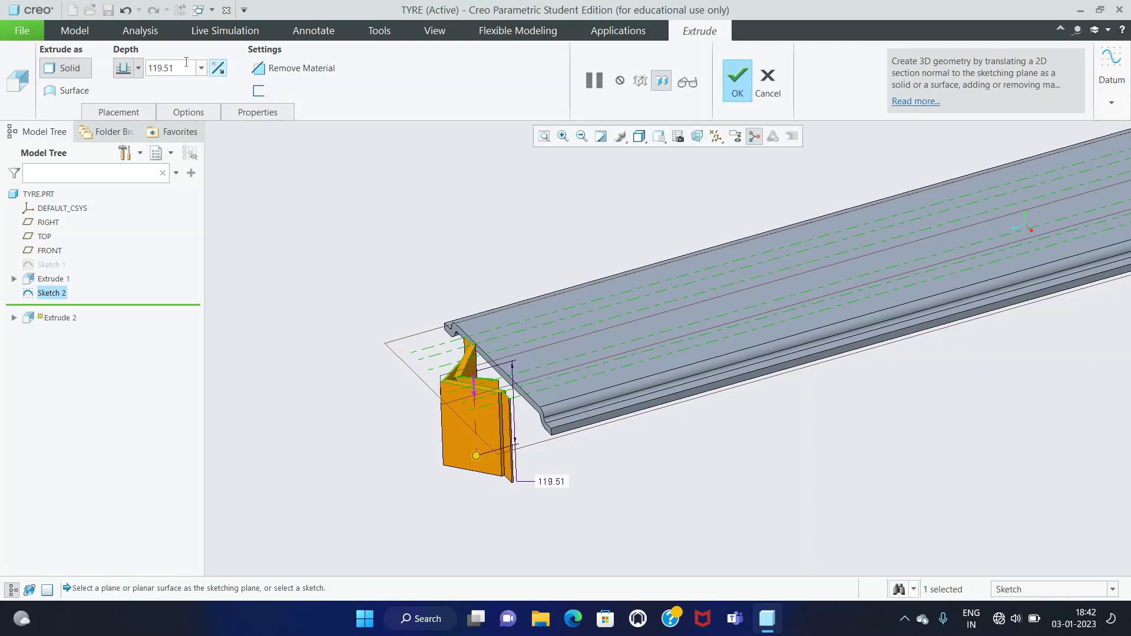
pyautogui.click(252, 70)
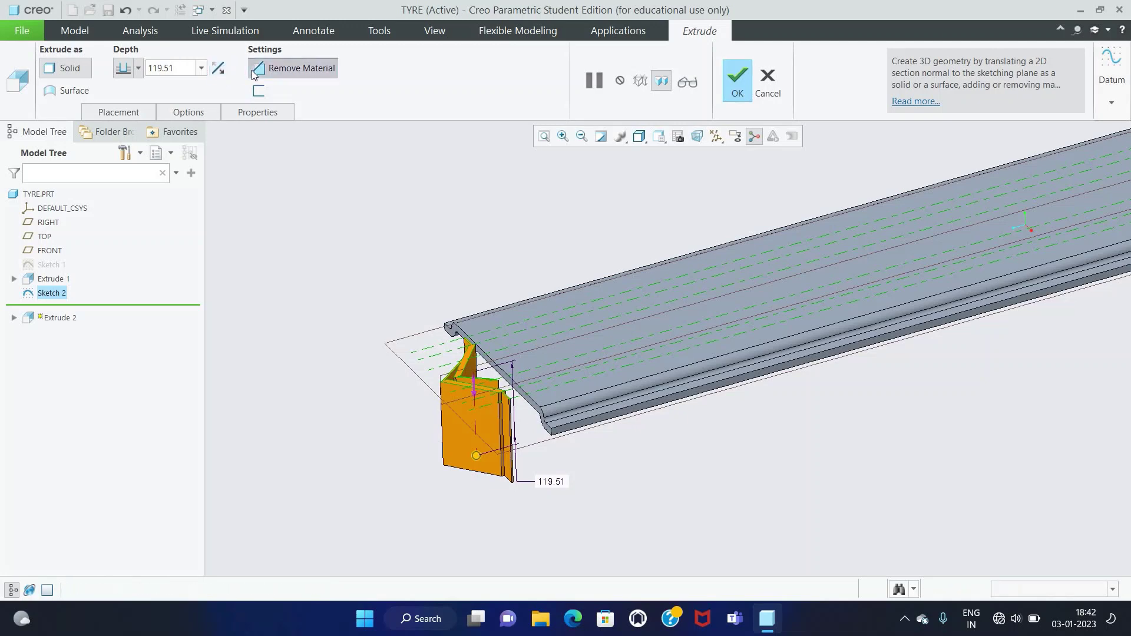
pyautogui.doubleClick(187, 73)
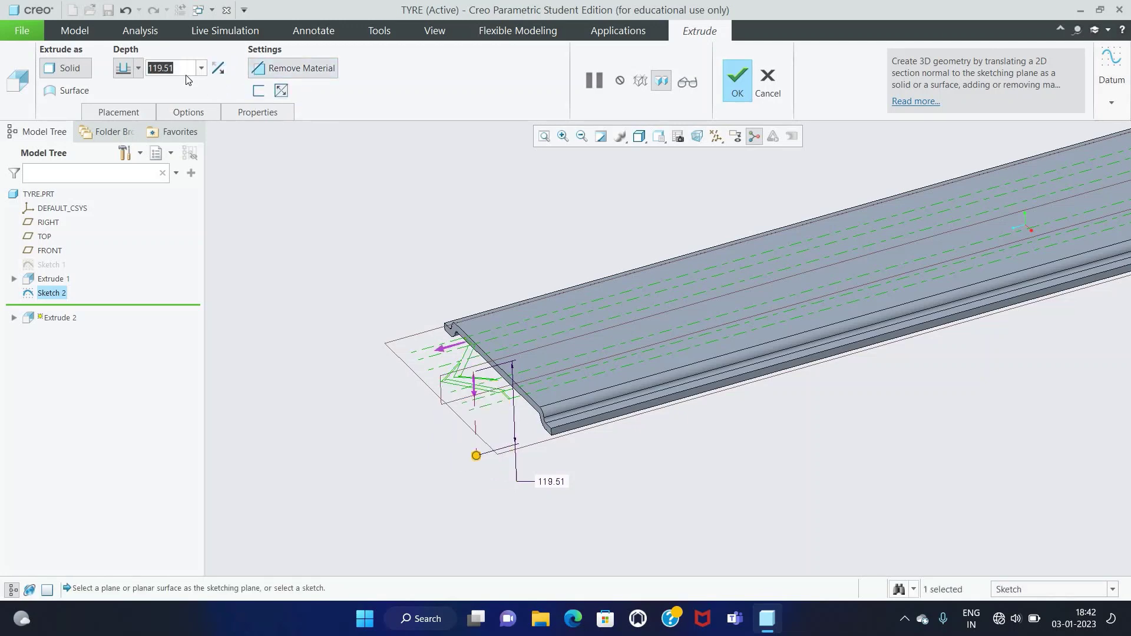
pyautogui.write('5')
pyautogui.press('Return')
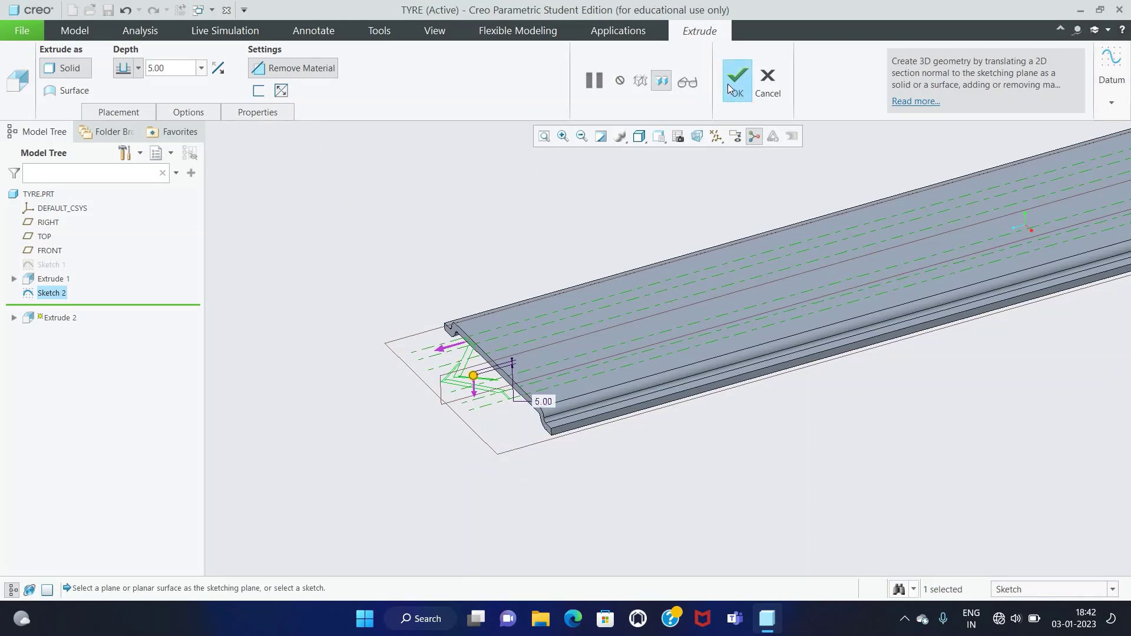
pyautogui.click(727, 83)
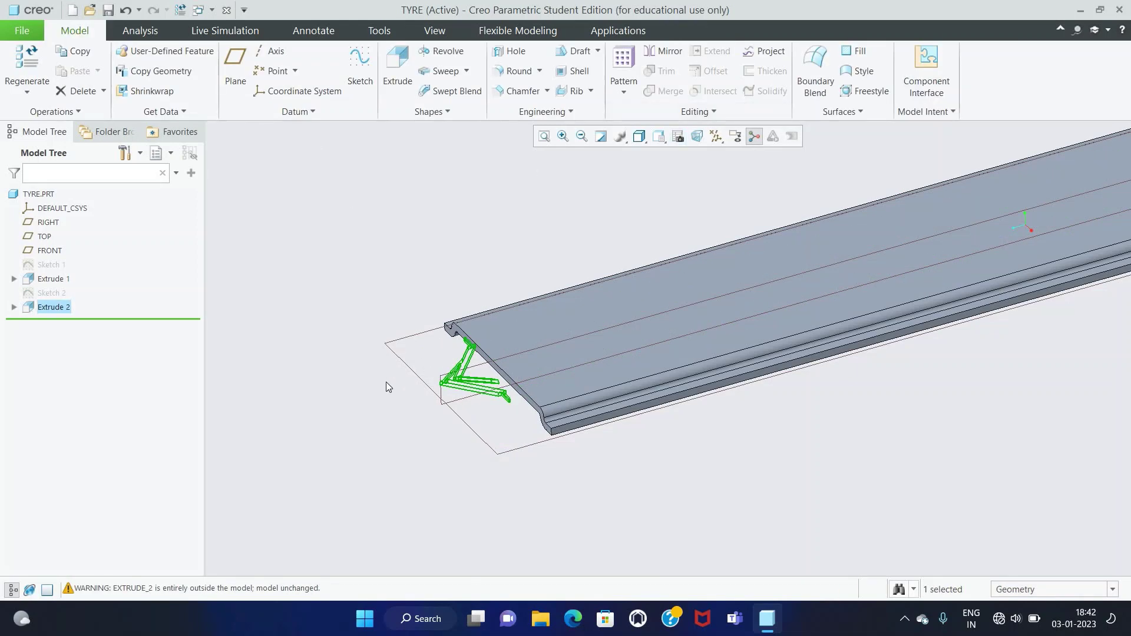
pyautogui.rightClick(61, 310)
# Step: Pattern Extrude 2 as a Direction pattern along the strip's top edge, reversed
pyautogui.click(67, 258)
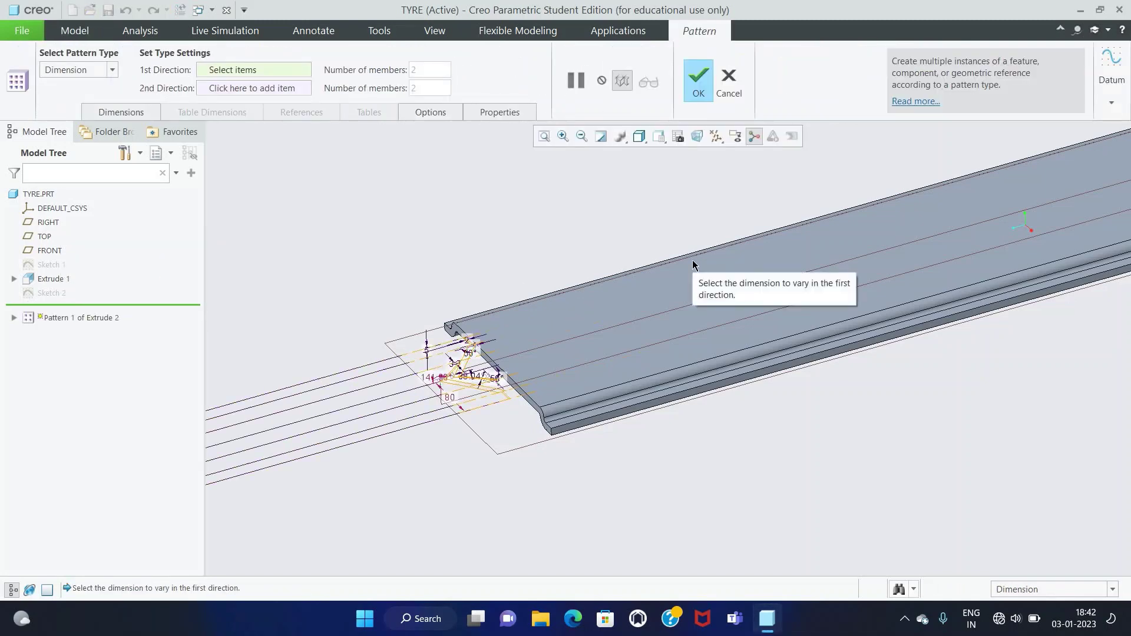
pyautogui.click(112, 71)
pyautogui.scroll(1, 93, 91)
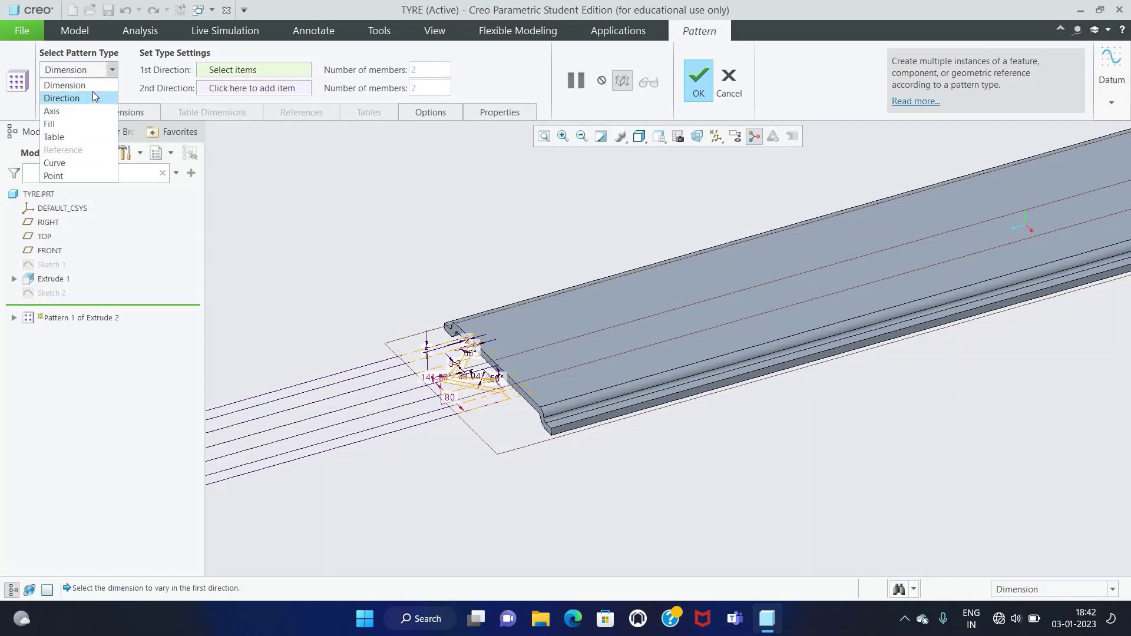
pyautogui.click(94, 91)
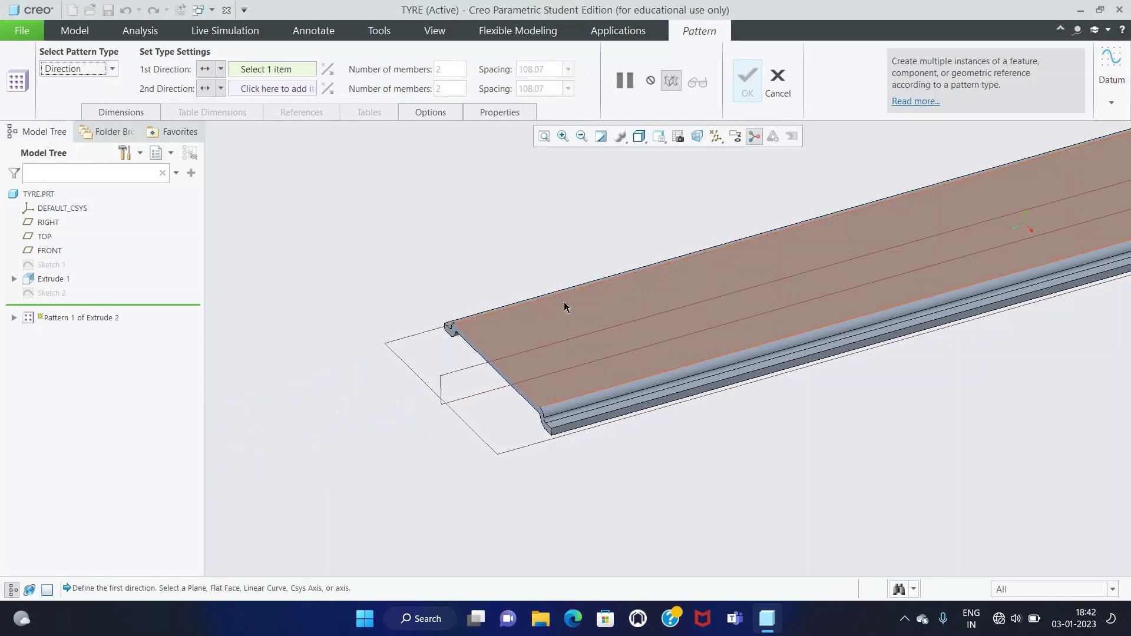
pyautogui.click(570, 296)
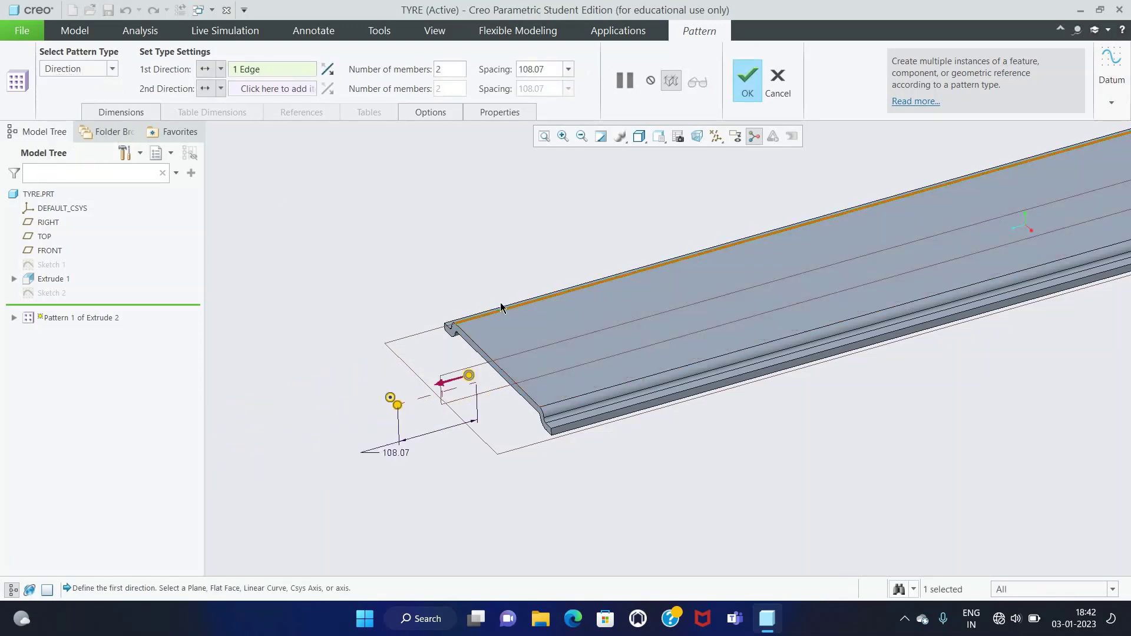
pyautogui.click(327, 69)
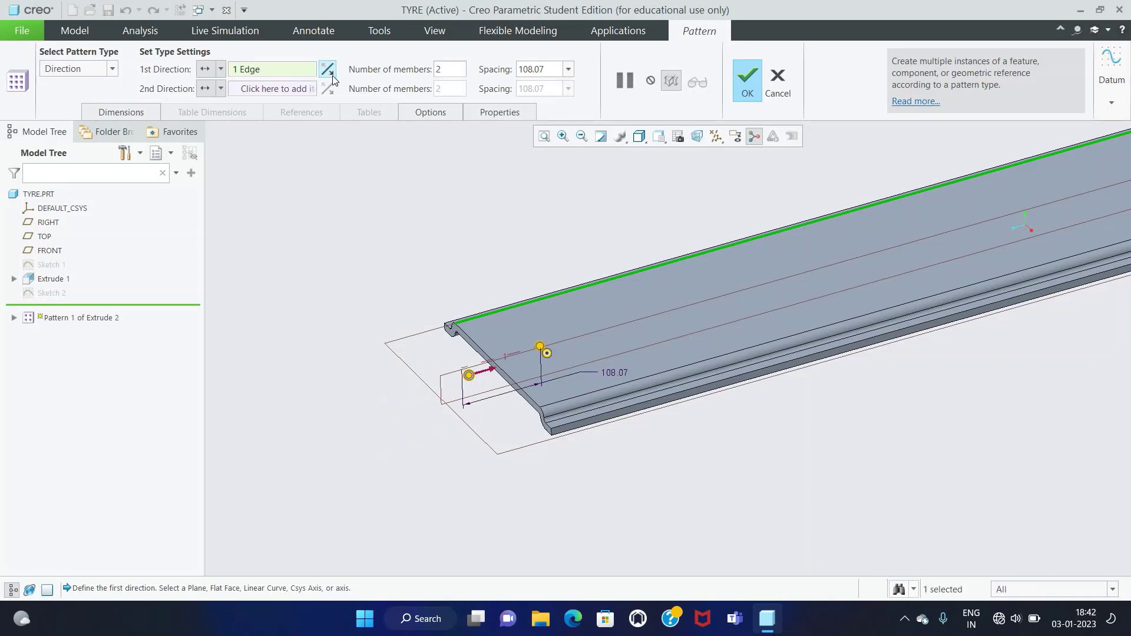
# Step: Set the pattern to 43 members at 38.0925 spacing and complete it
pyautogui.click(448, 71)
pyautogui.write('43')
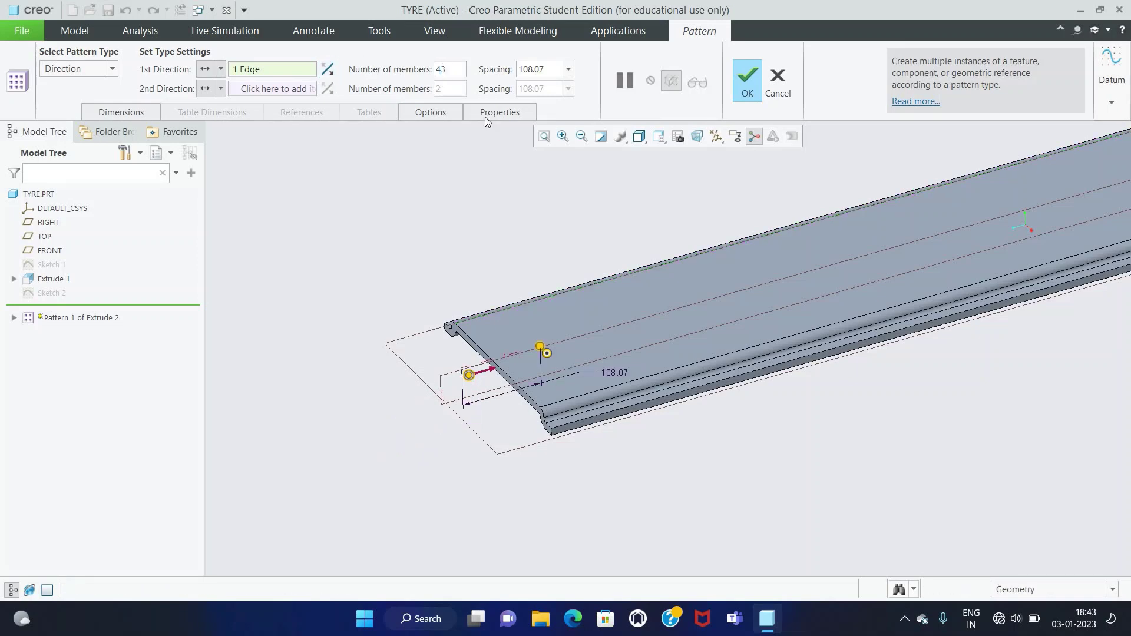
pyautogui.press('Return')
pyautogui.doubleClick(540, 69)
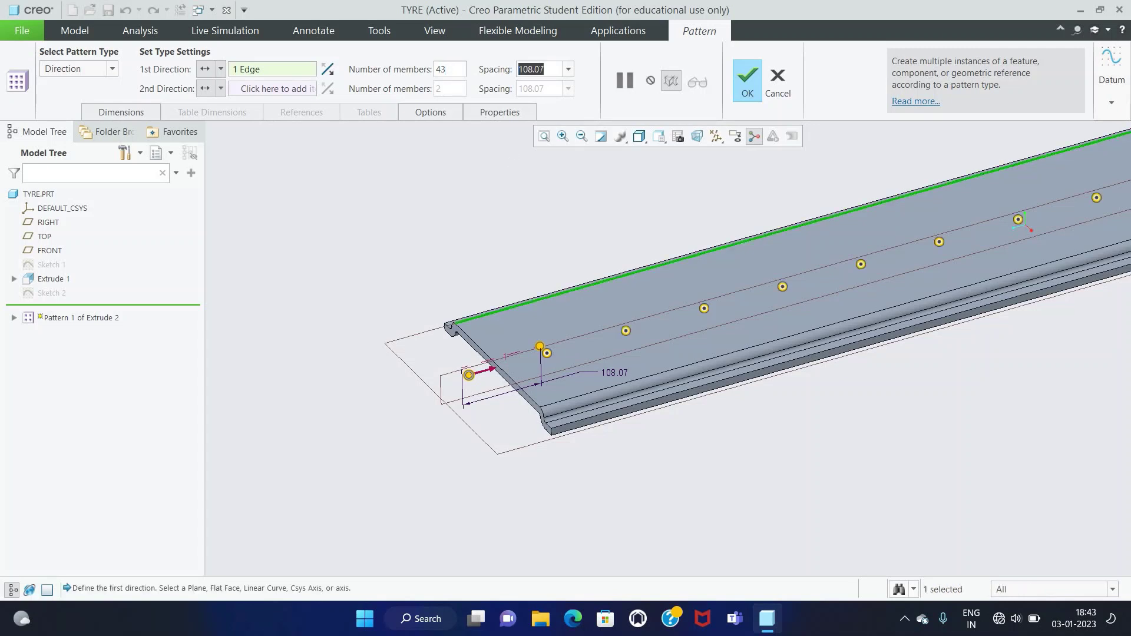
pyautogui.write('38')
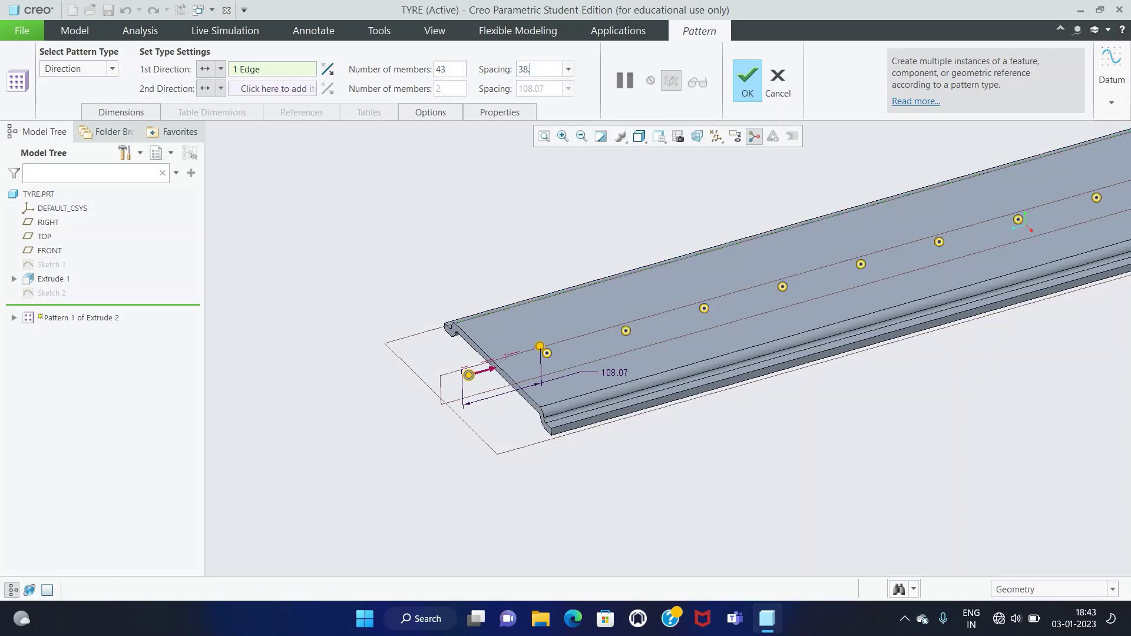
pyautogui.write('0925')
pyautogui.press('Return')
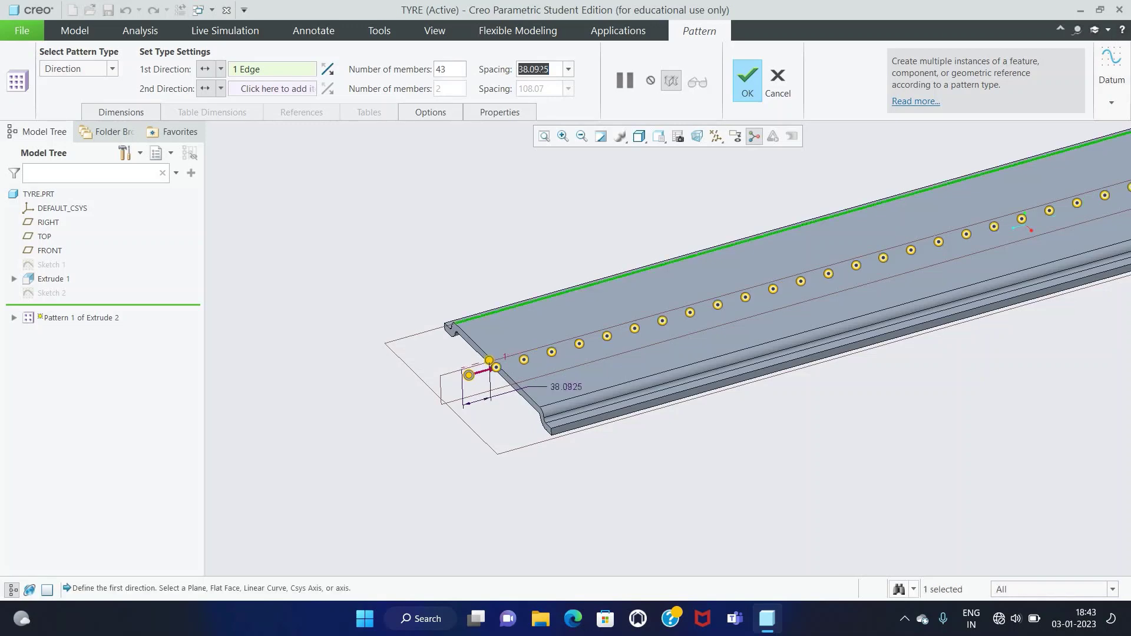
pyautogui.scroll(4, 428, 267)
pyautogui.click(747, 88)
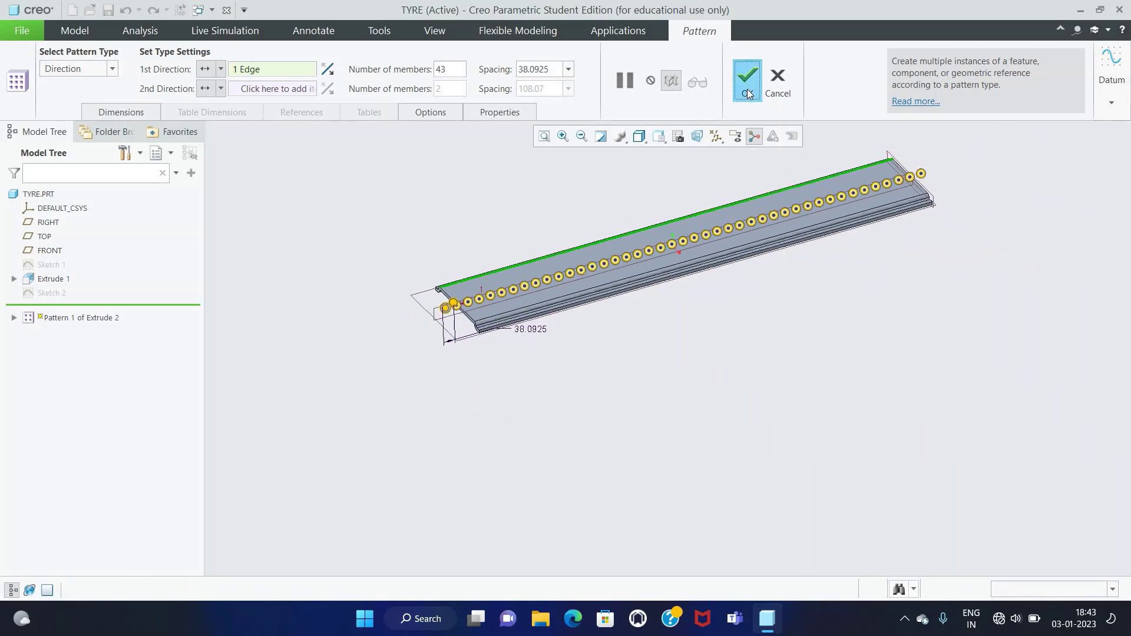
# Step: Refit the model in the view and expand the Engineering features dropdown
pyautogui.scroll(-2, 486, 222)
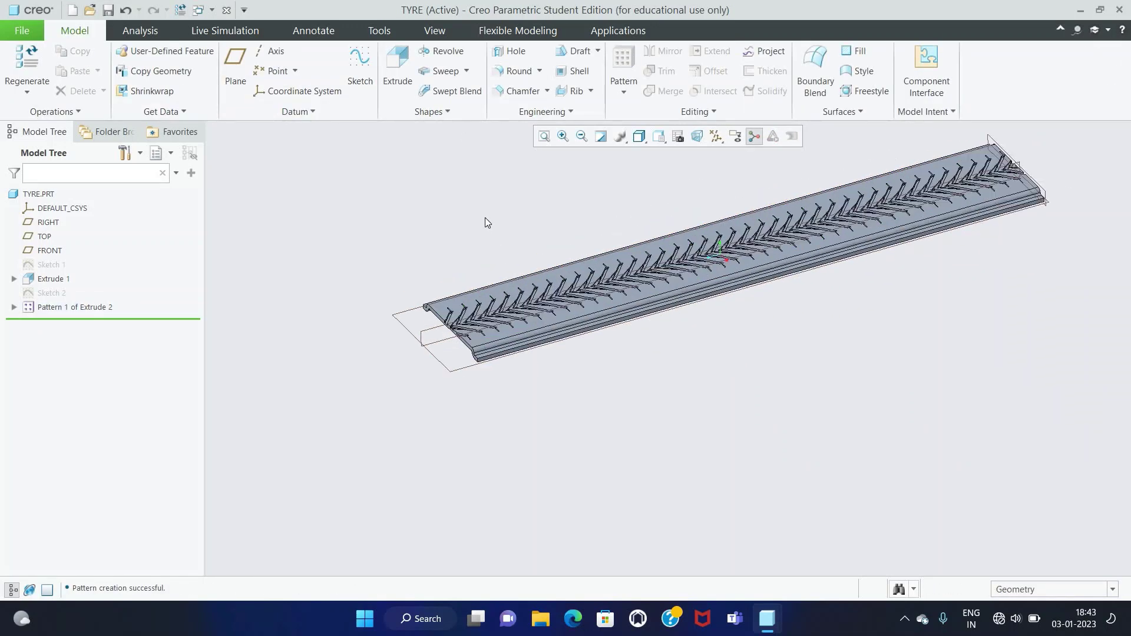
pyautogui.scroll(4, 482, 220)
pyautogui.scroll(-2, 406, 211)
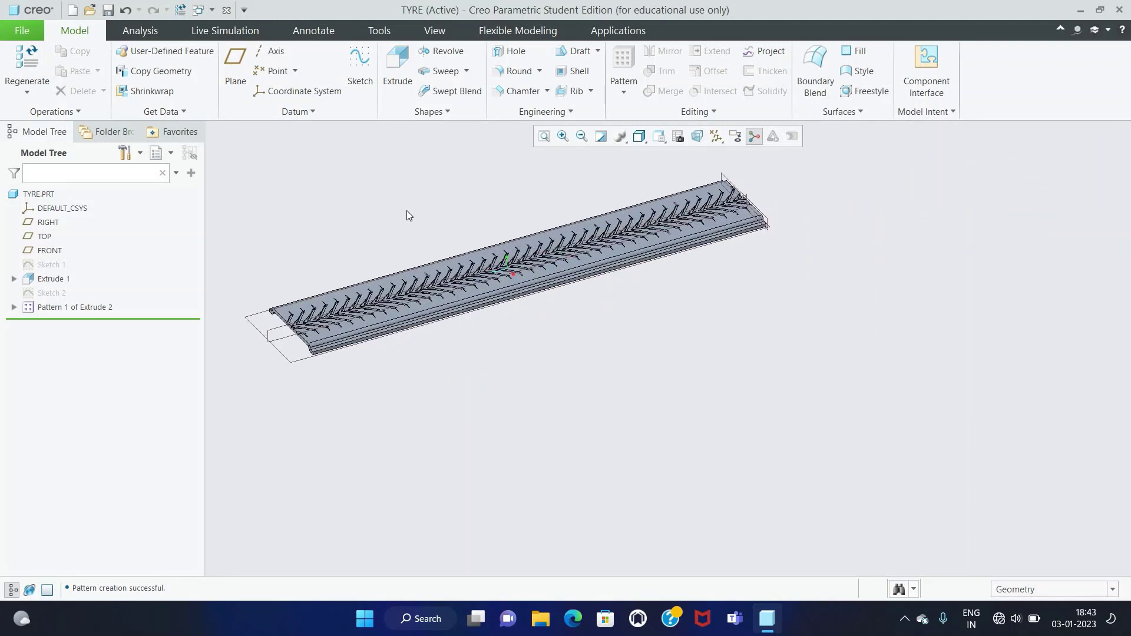
pyautogui.scroll(1, 439, 213)
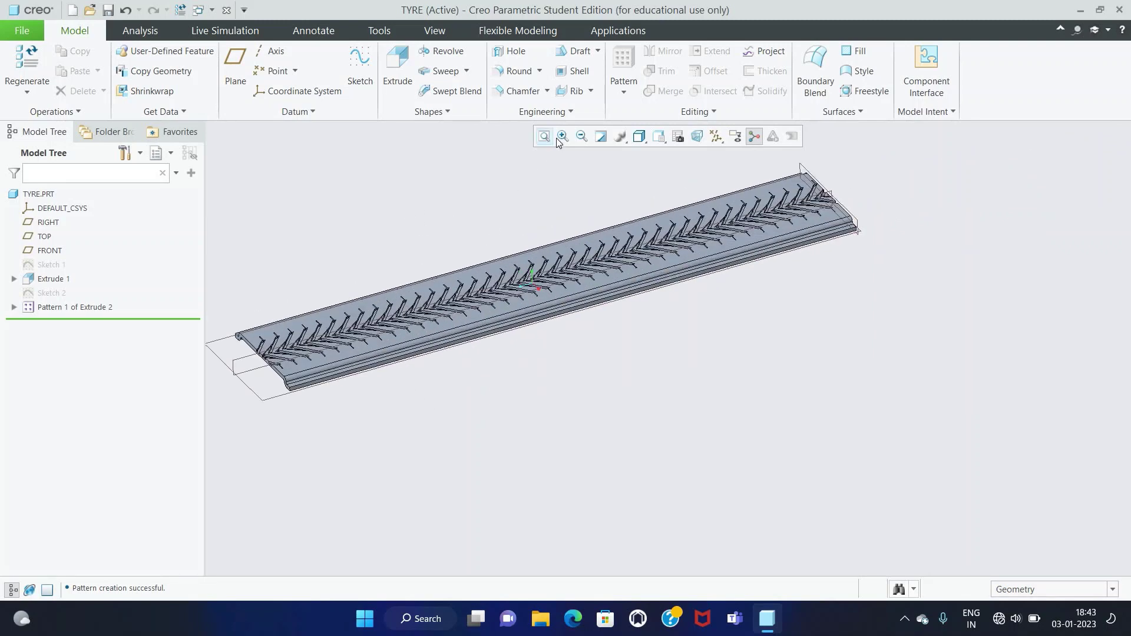
pyautogui.click(548, 140)
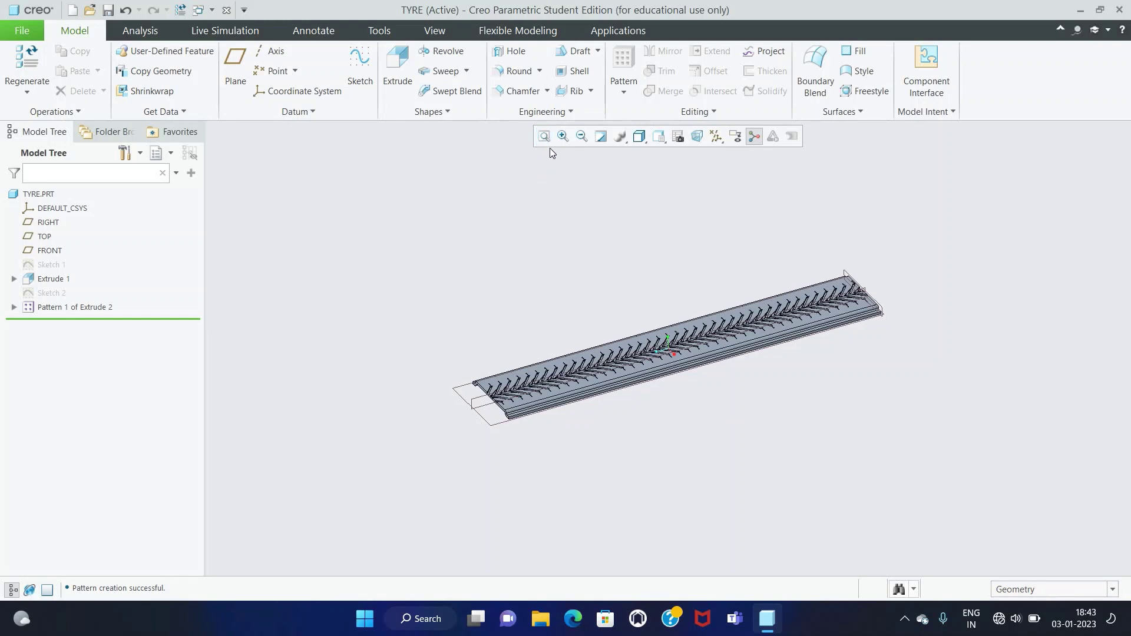
pyautogui.click(575, 111)
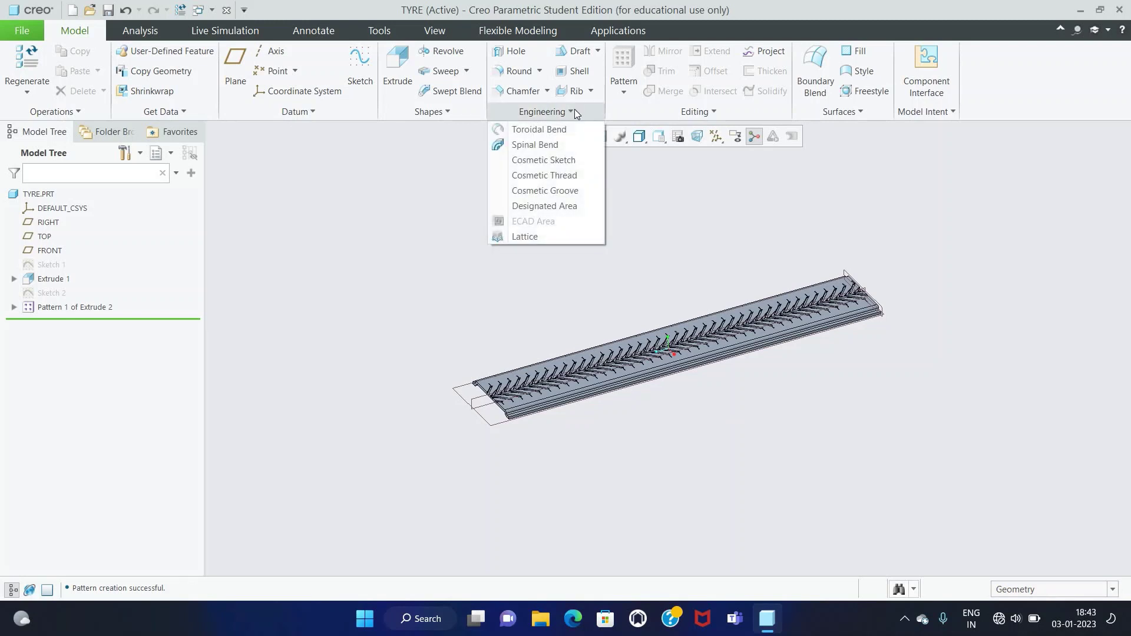
# Step: Start a Toroidal Bend and define its profile sketch on the tyre strip's end face
pyautogui.click(551, 131)
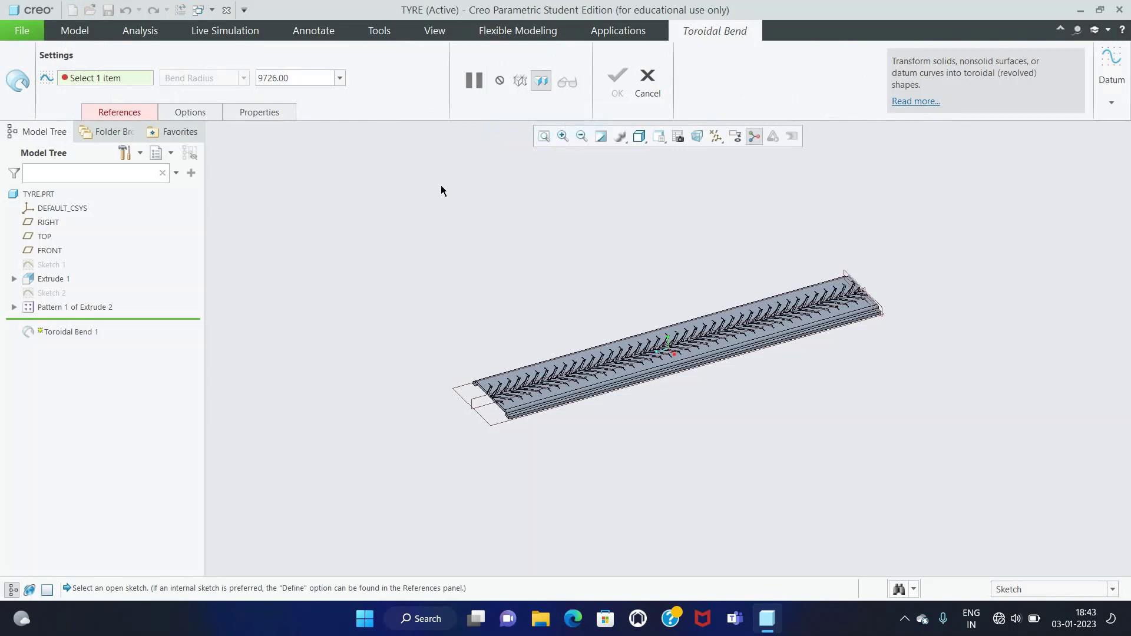
pyautogui.click(139, 109)
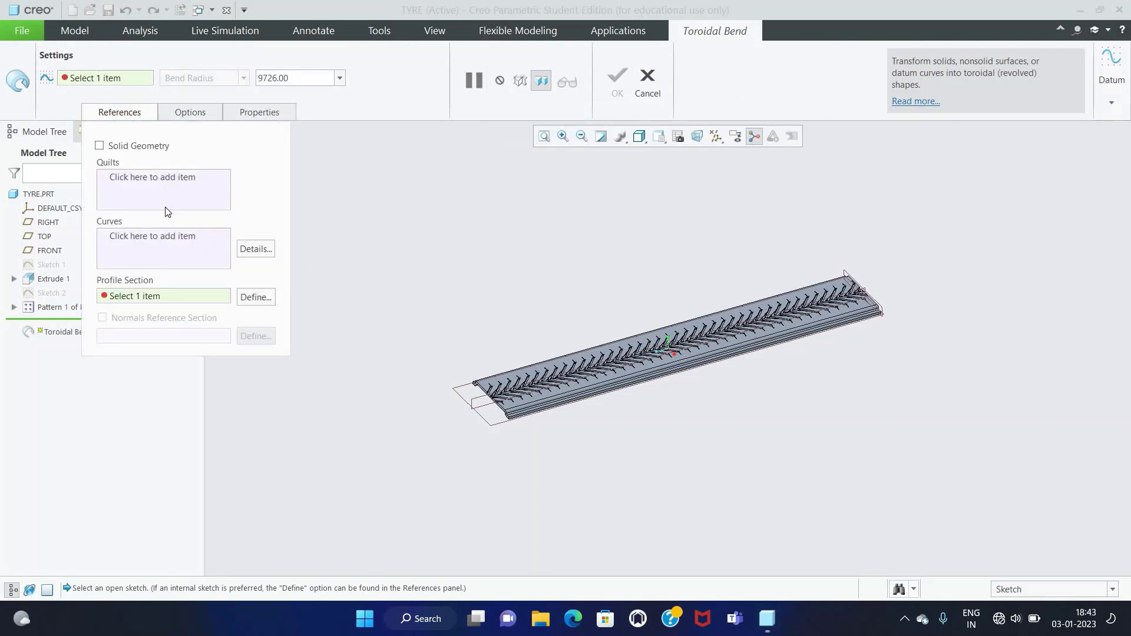
pyautogui.click(260, 297)
pyautogui.moveTo(546, 220); pyautogui.dragTo(903, 226)
pyautogui.scroll(-3, 500, 389)
pyautogui.scroll(-3, 483, 365)
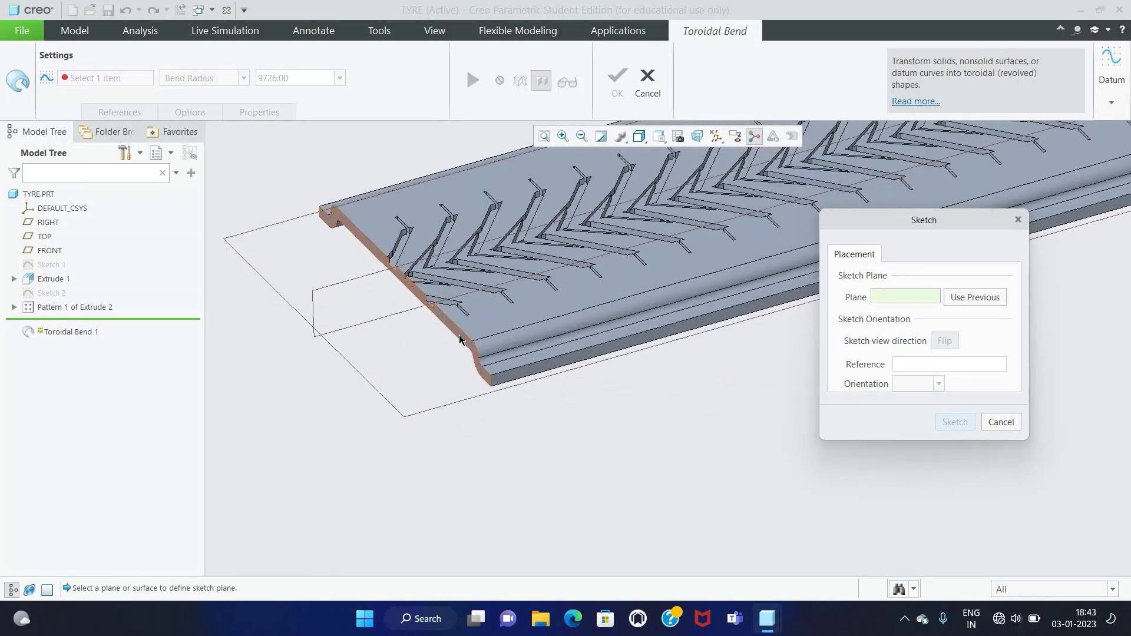
pyautogui.click(464, 342)
pyautogui.press('Escape')
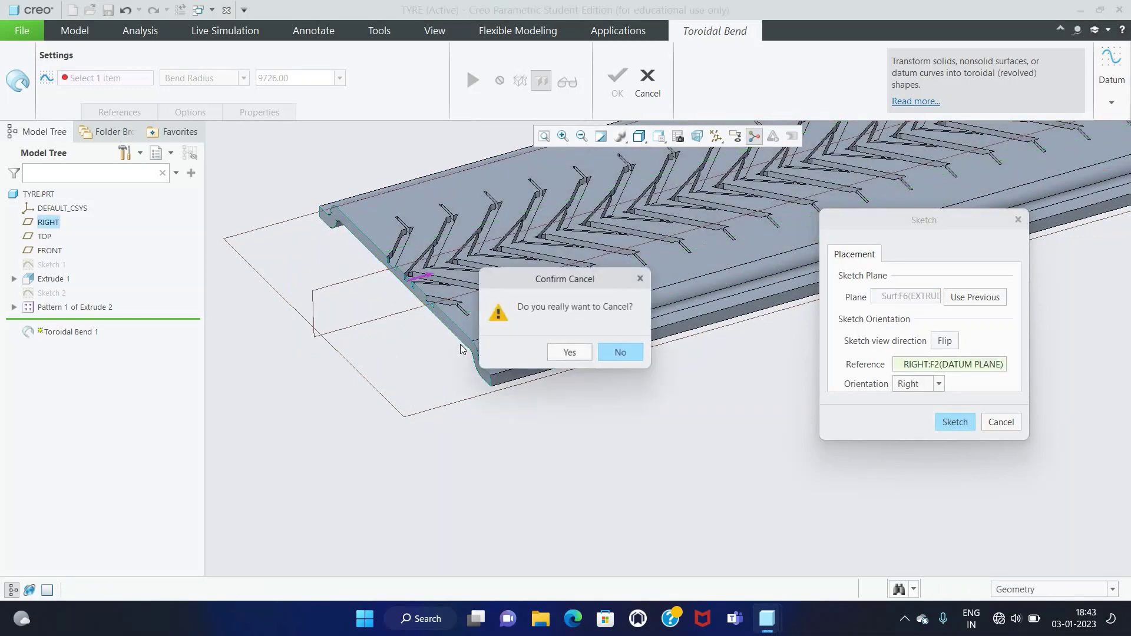
pyautogui.click(619, 352)
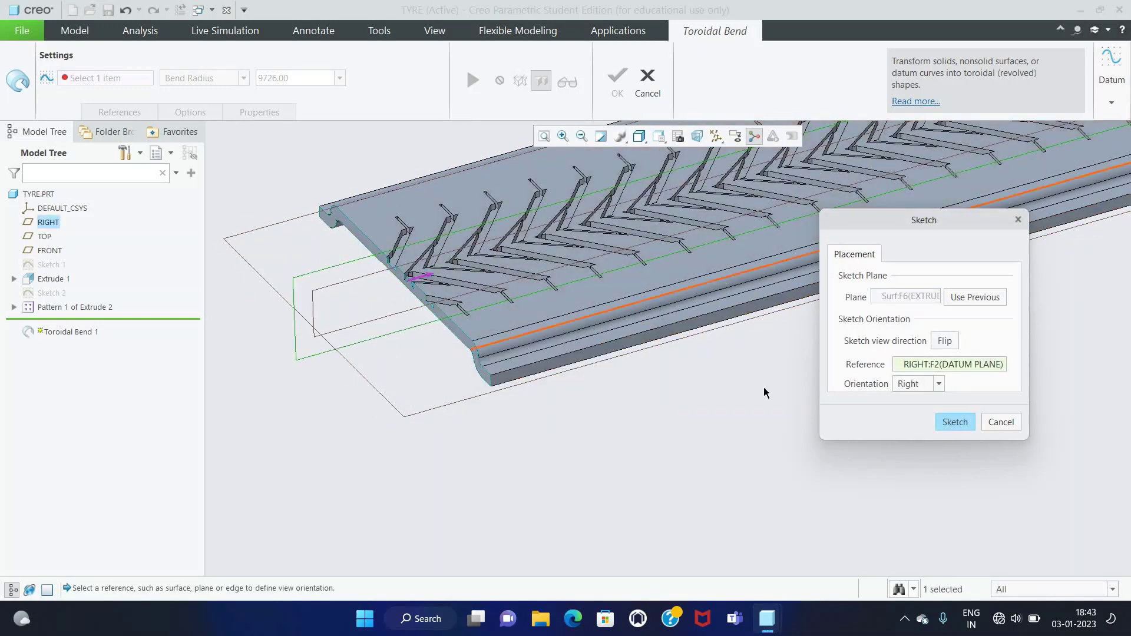
# Step: Orient the sketch to the RIGHT datum plane facing Right and enter the sketch
pyautogui.click(948, 365)
pyautogui.scroll(-3, 465, 324)
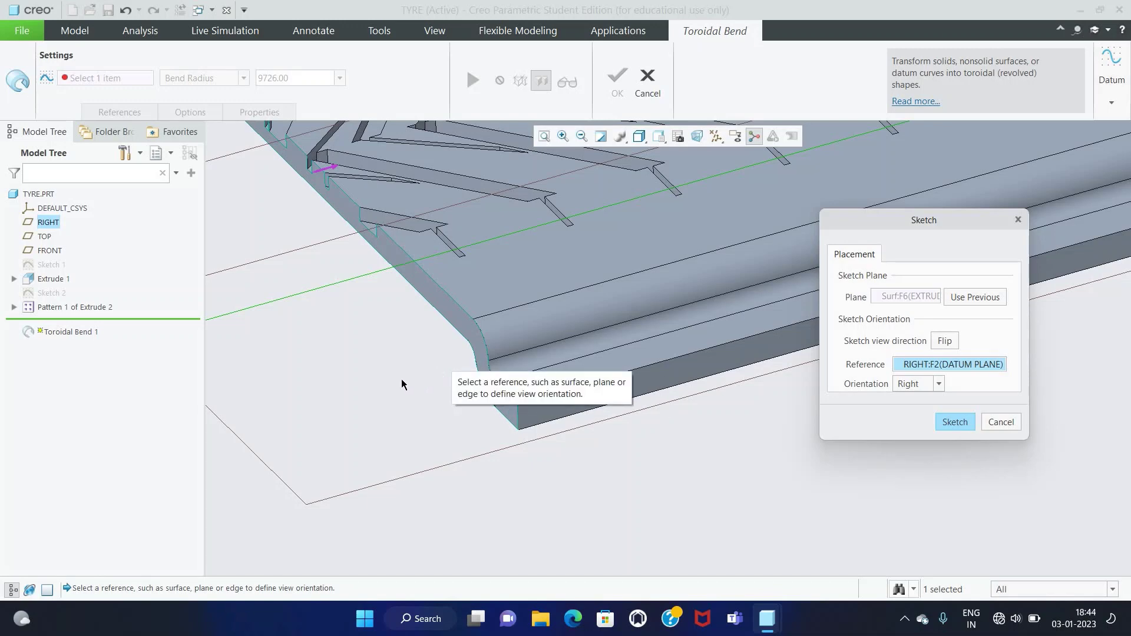
pyautogui.moveTo(417, 366); pyautogui.dragTo(400, 360, button='middle')
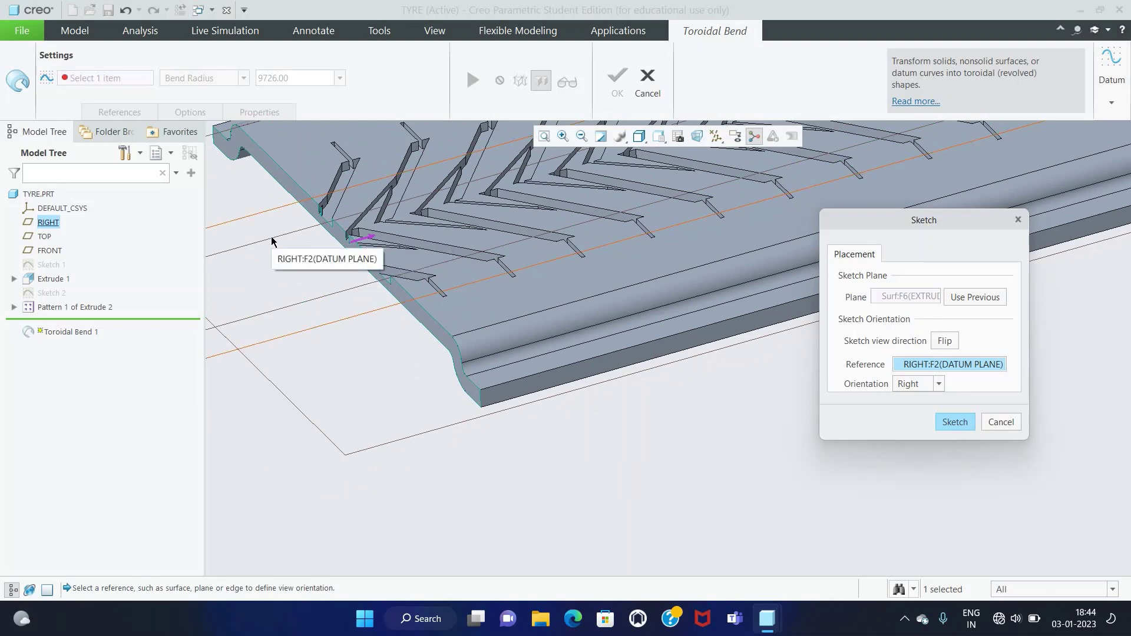
pyautogui.scroll(4, 277, 250)
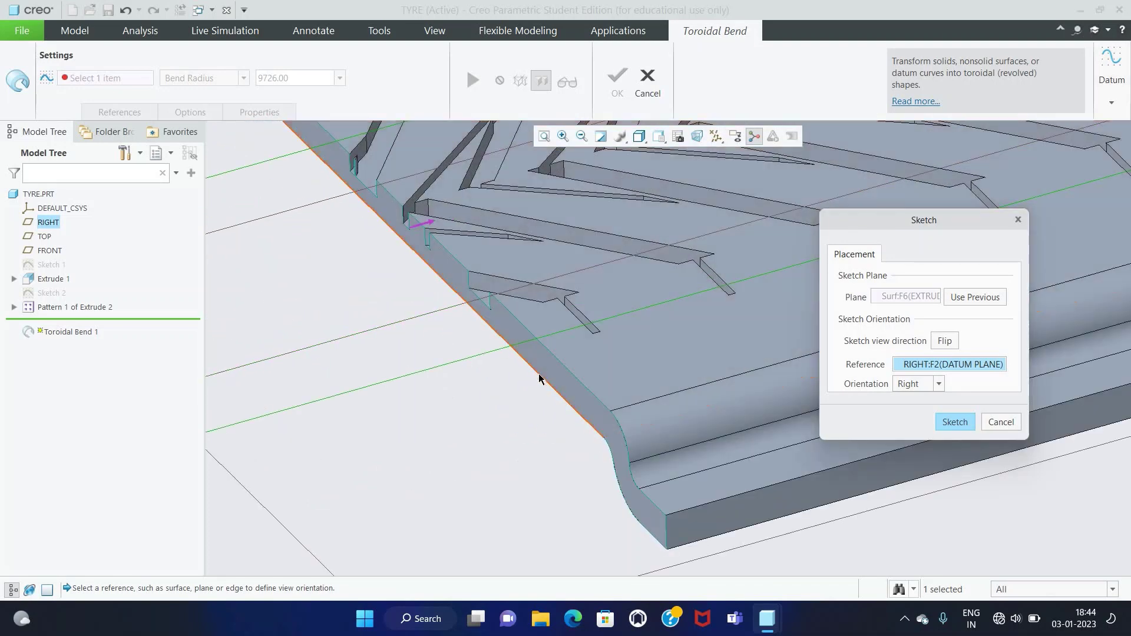
pyautogui.click(953, 420)
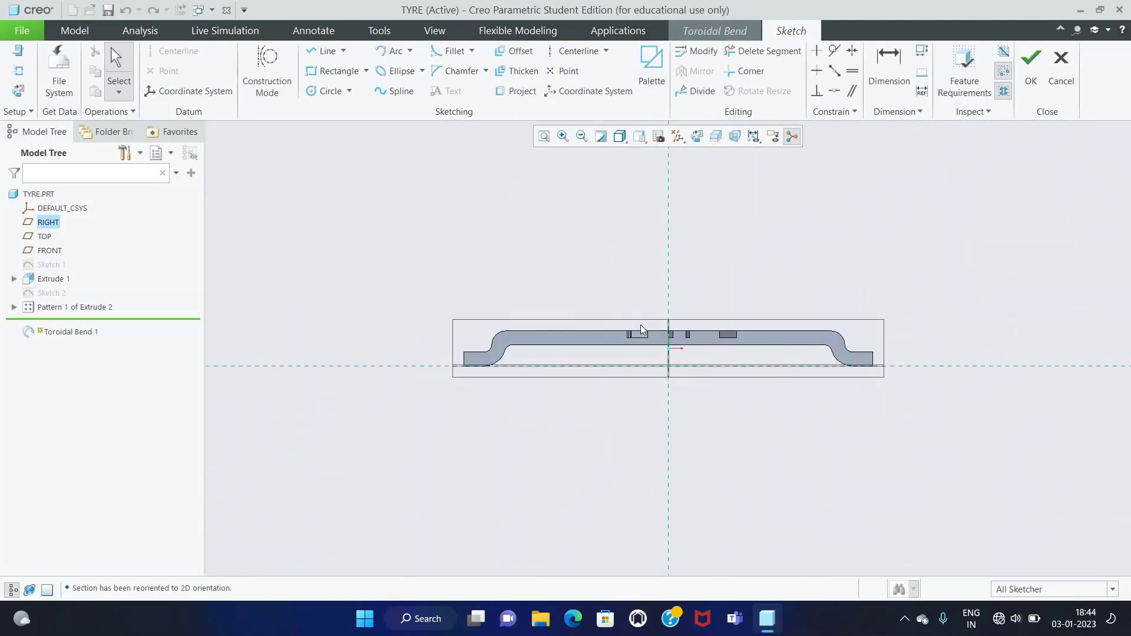
# Step: Place a sketch coordinate system at the centreline intersection, keeping its angle at 90°
pyautogui.scroll(2, 714, 354)
pyautogui.scroll(1, 714, 348)
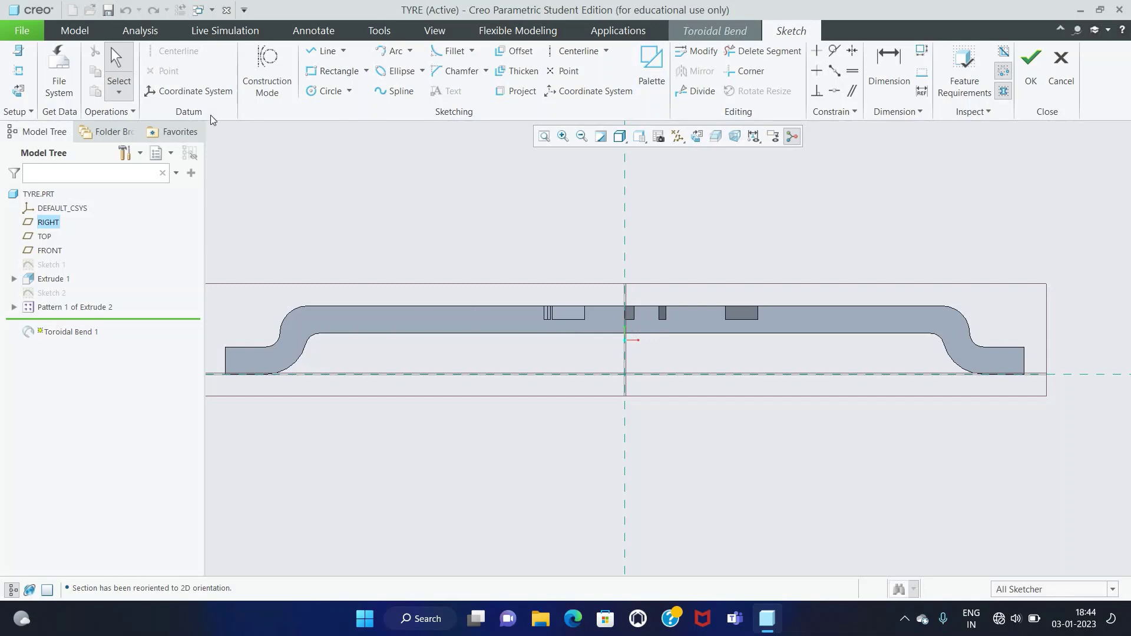
pyautogui.click(210, 90)
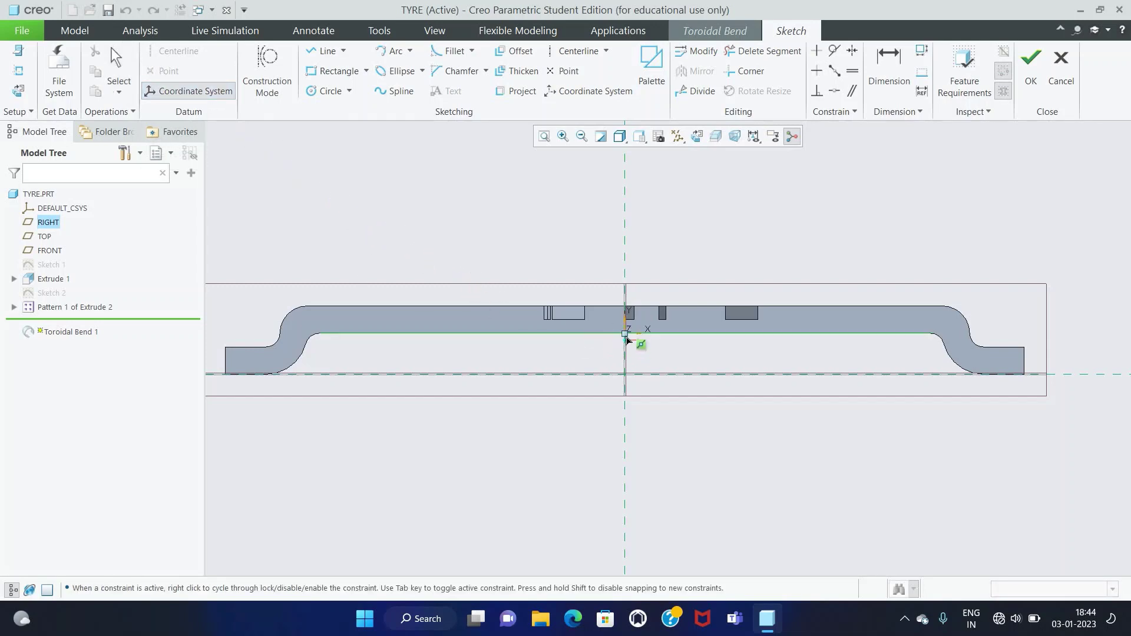
pyautogui.click(626, 335)
pyautogui.middleClick(654, 344)
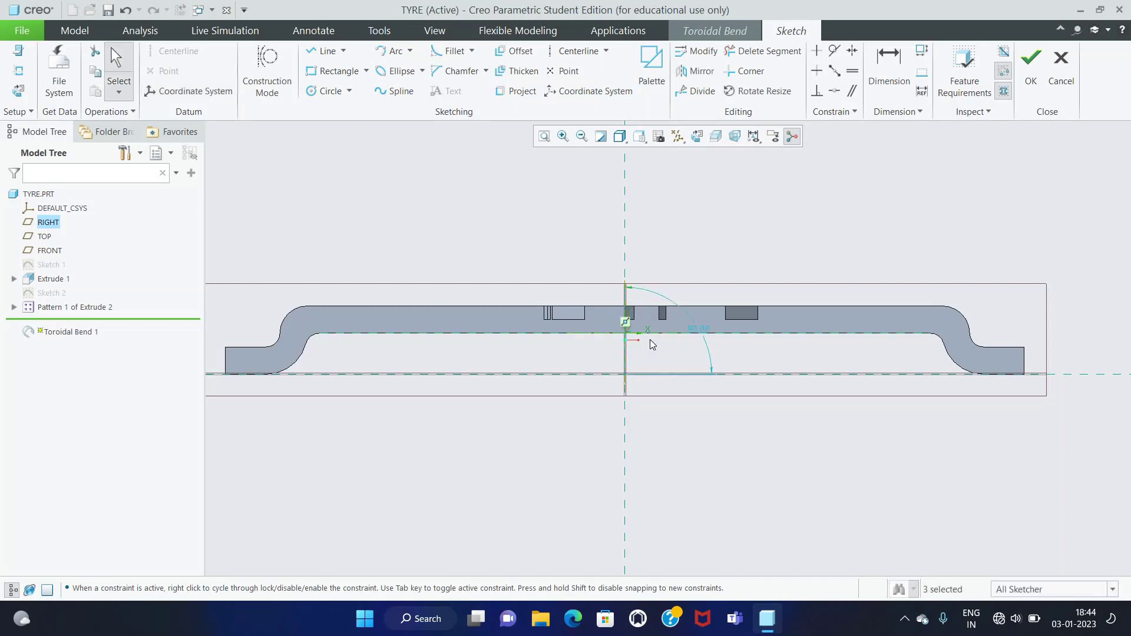
pyautogui.doubleClick(706, 329)
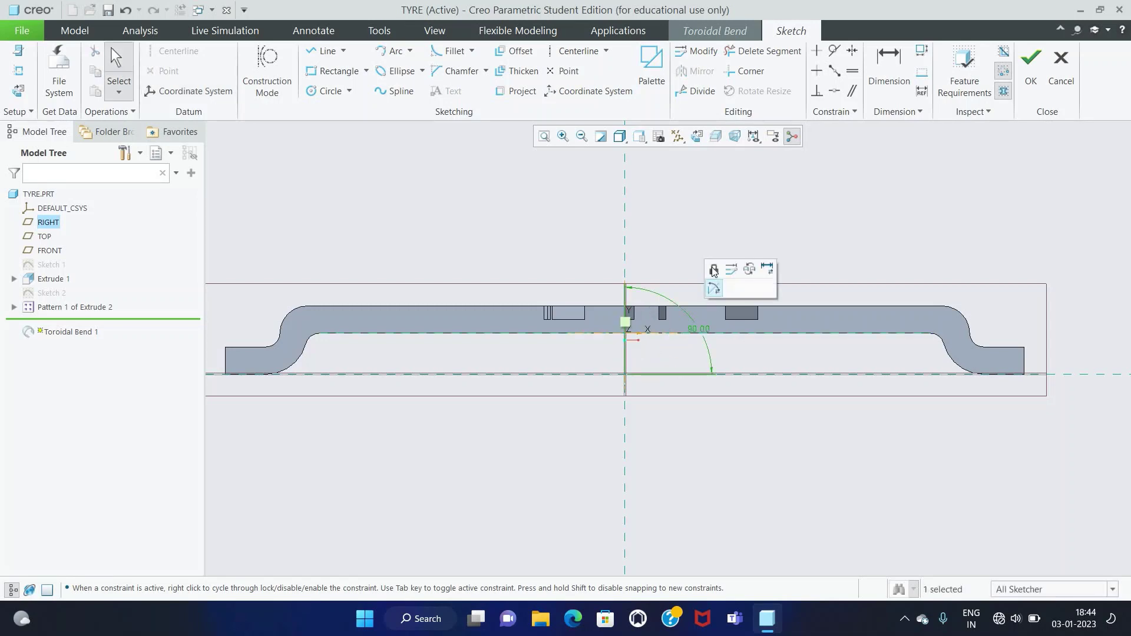
pyautogui.press('Return')
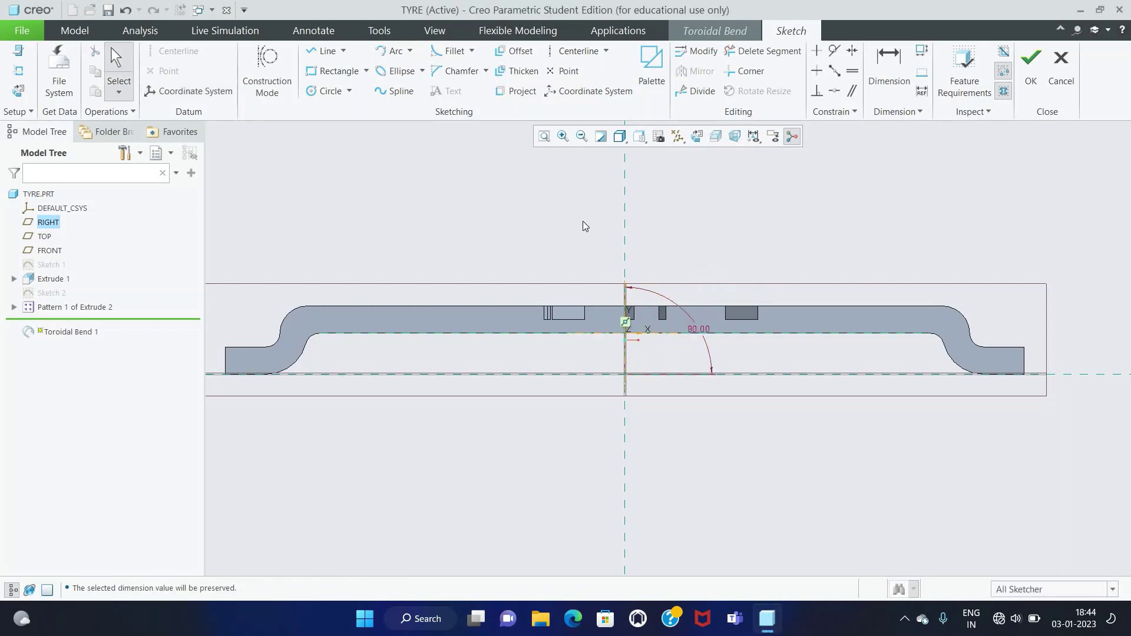
pyautogui.scroll(1, 461, 225)
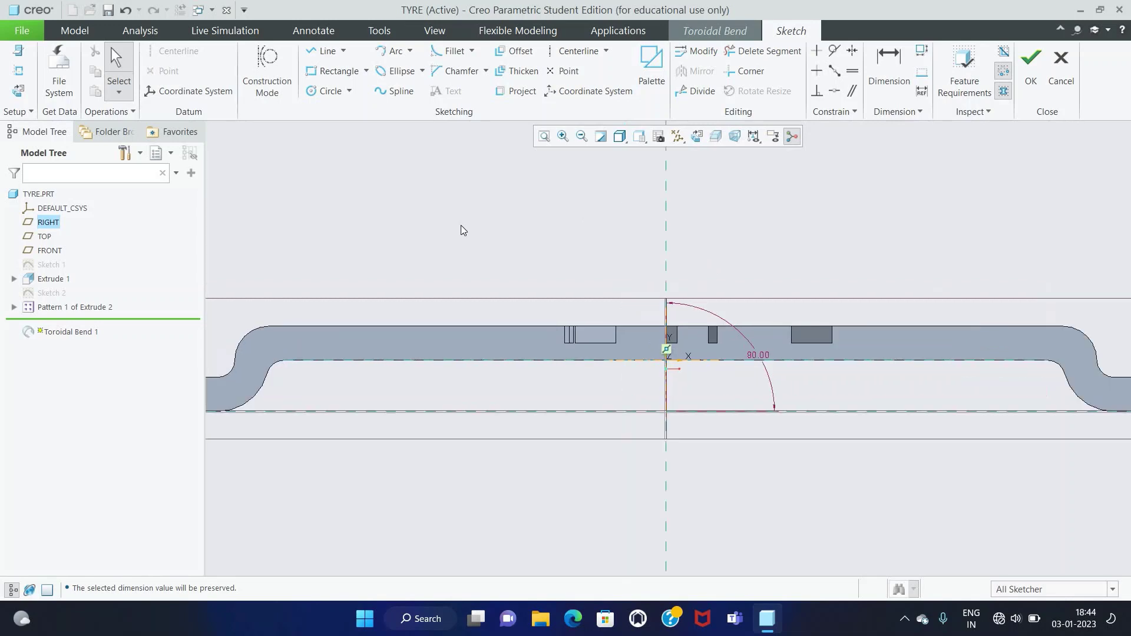
# Step: Draw a horizontal line across the section's inner edge with two equal vertical legs below
pyautogui.click(325, 50)
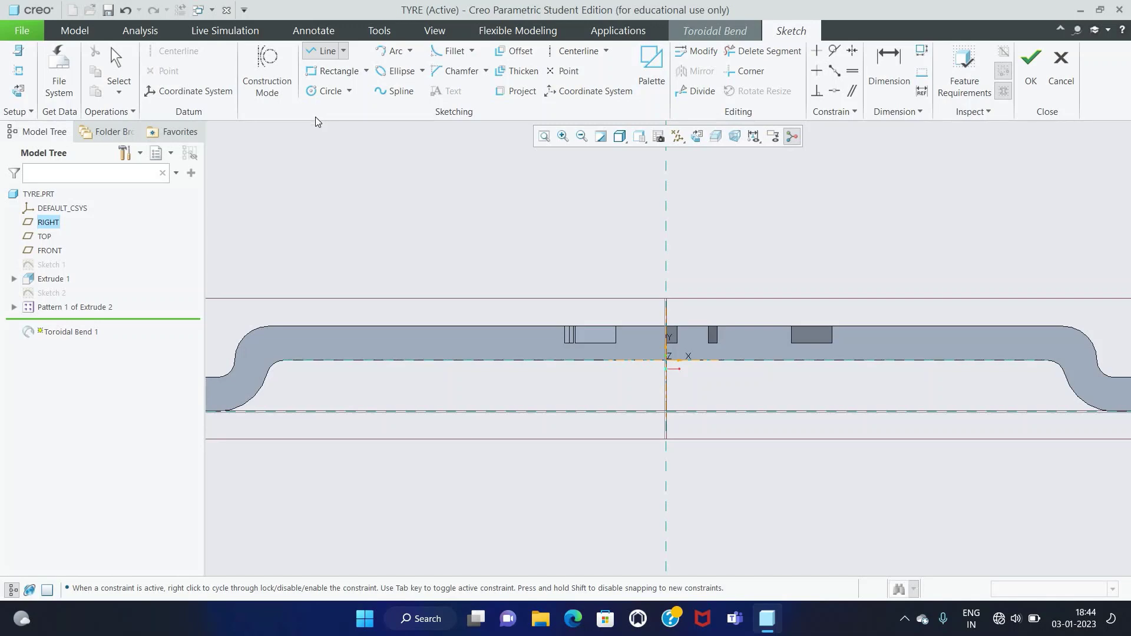
pyautogui.click(412, 360)
pyautogui.click(933, 360)
pyautogui.scroll(-3, 931, 554)
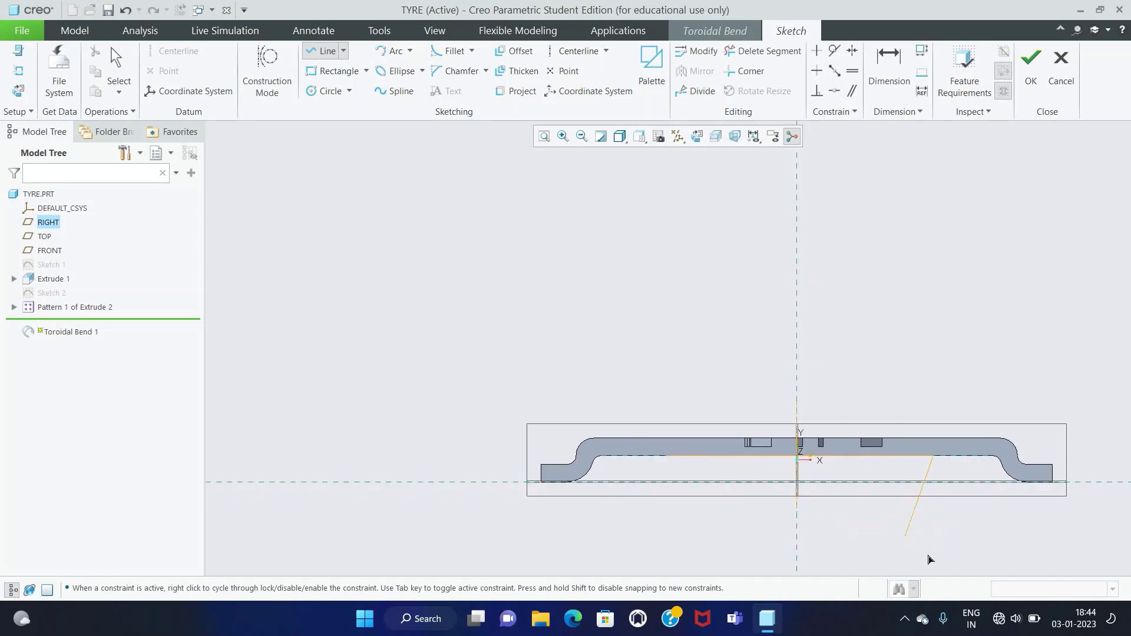
pyautogui.click(933, 562)
pyautogui.middleClick(933, 563)
pyautogui.click(667, 456)
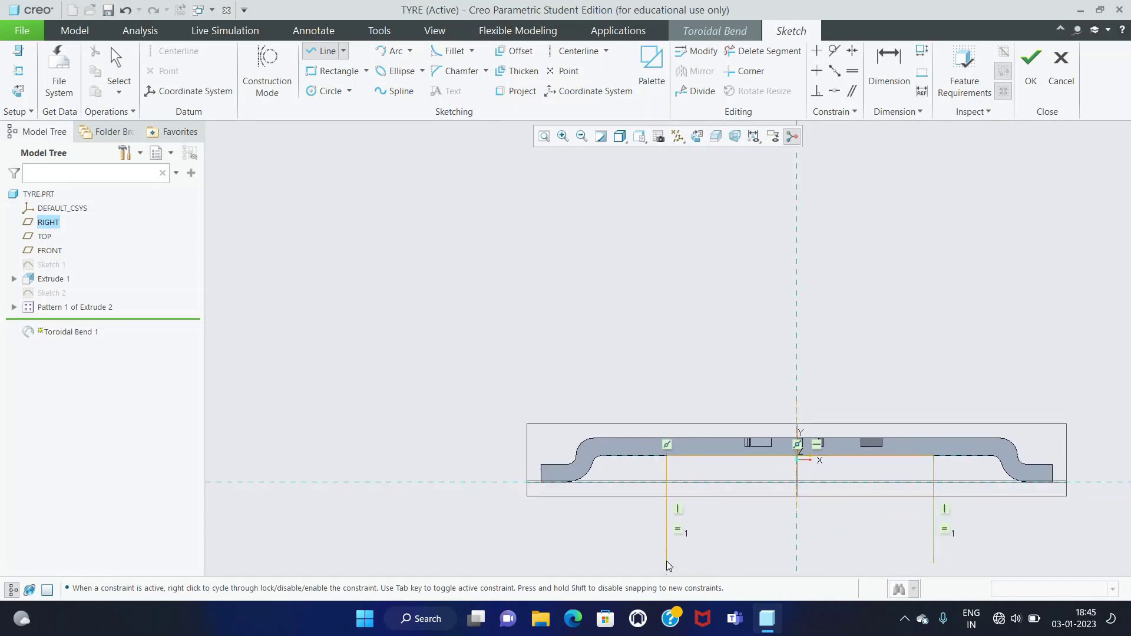
pyautogui.click(667, 562)
pyautogui.middleClick(667, 562)
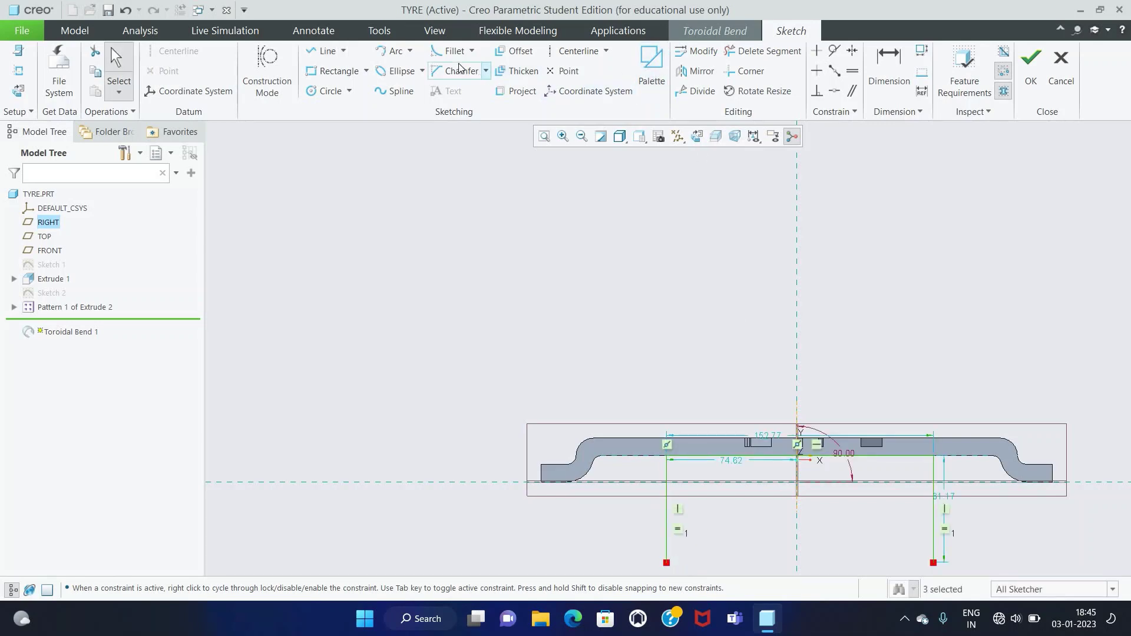
pyautogui.click(544, 136)
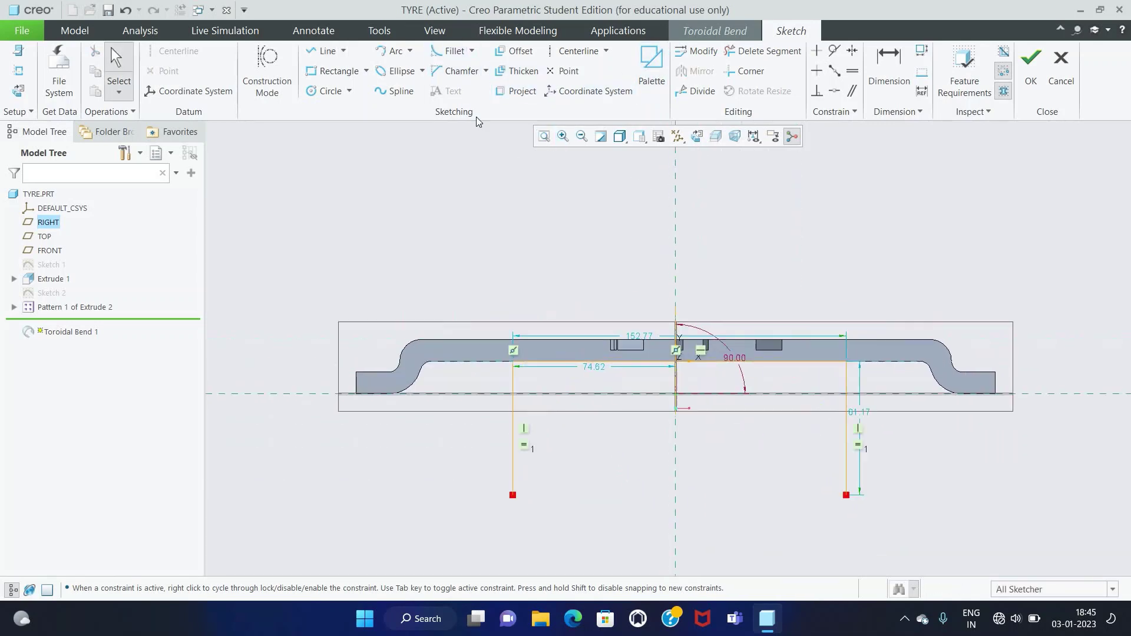
# Step: Fillet both profile corners and constrain the two fillets and two legs as equal
pyautogui.click(472, 51)
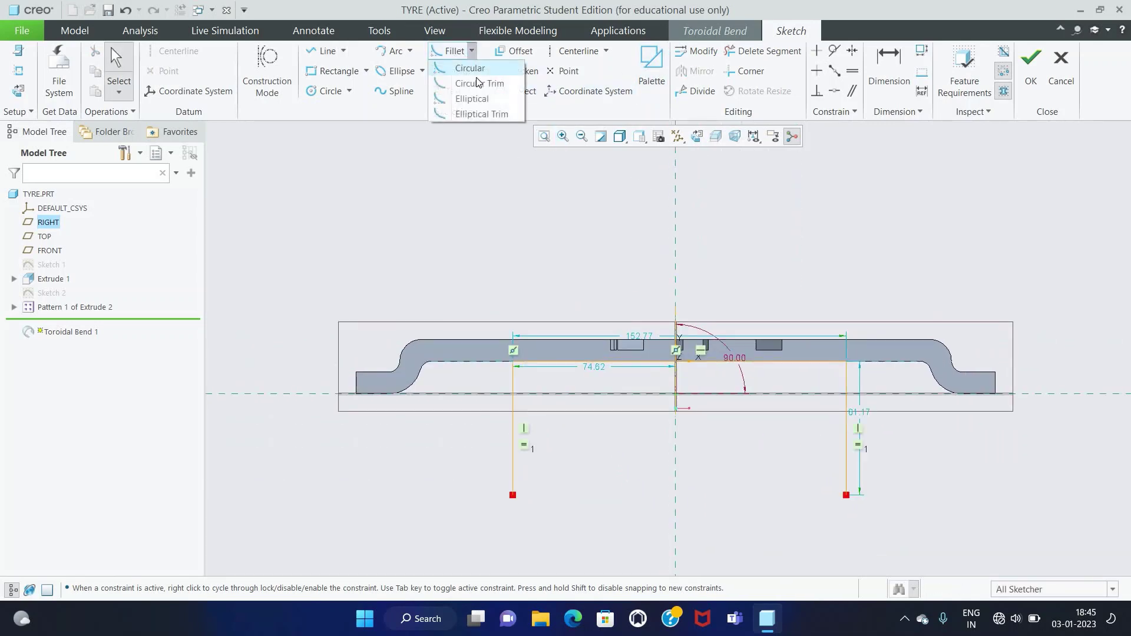
pyautogui.click(538, 363)
pyautogui.click(514, 386)
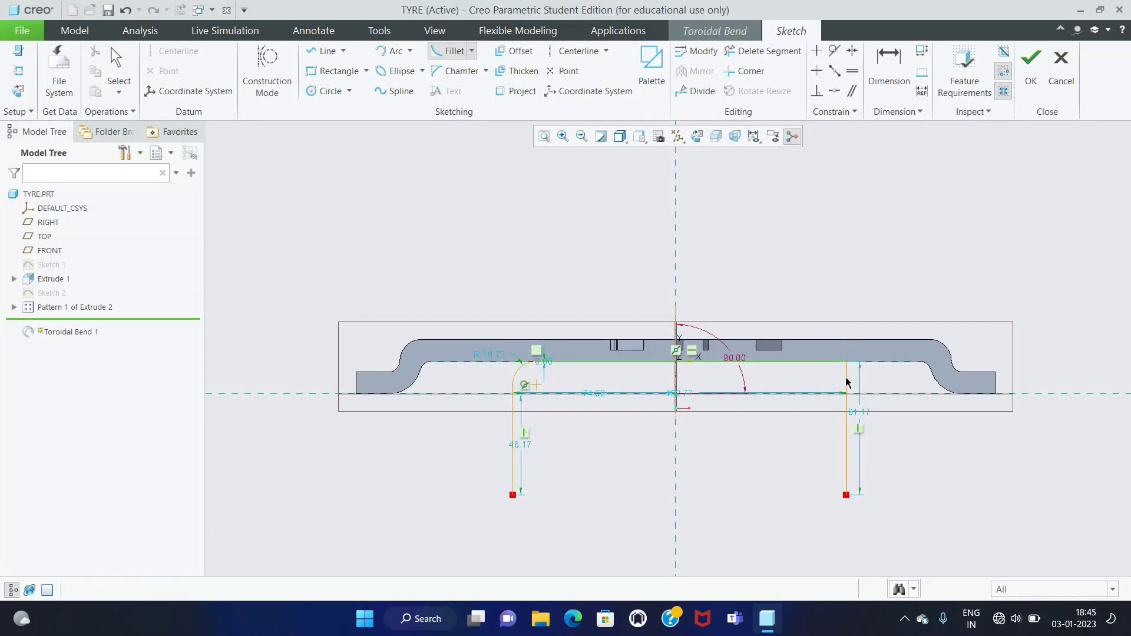
pyautogui.click(846, 382)
pyautogui.middleClick(846, 381)
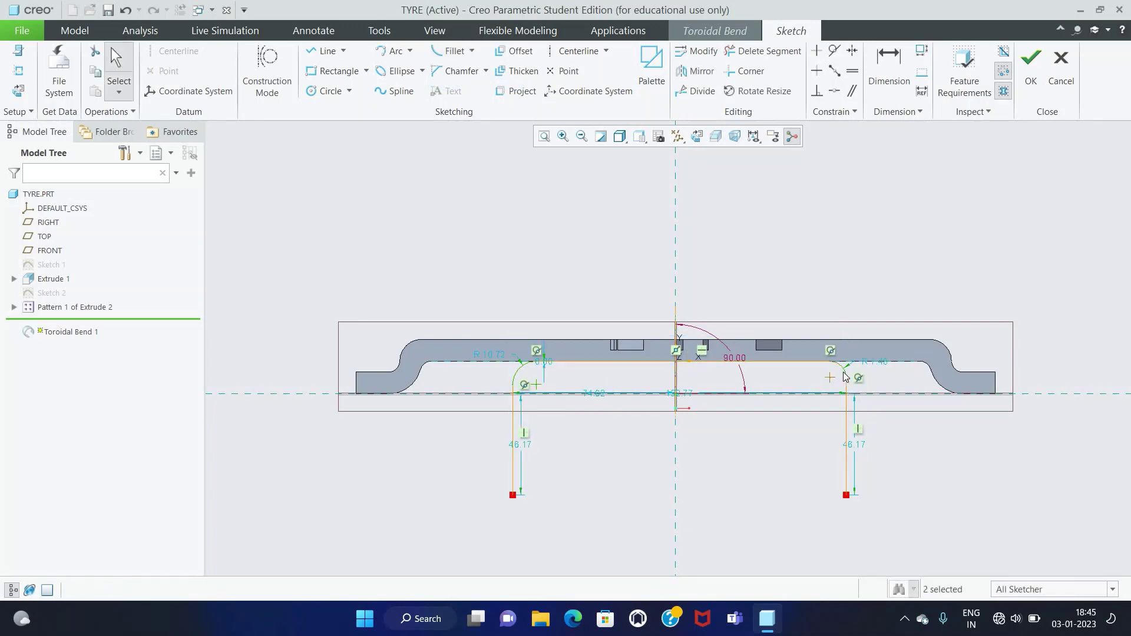
pyautogui.click(852, 71)
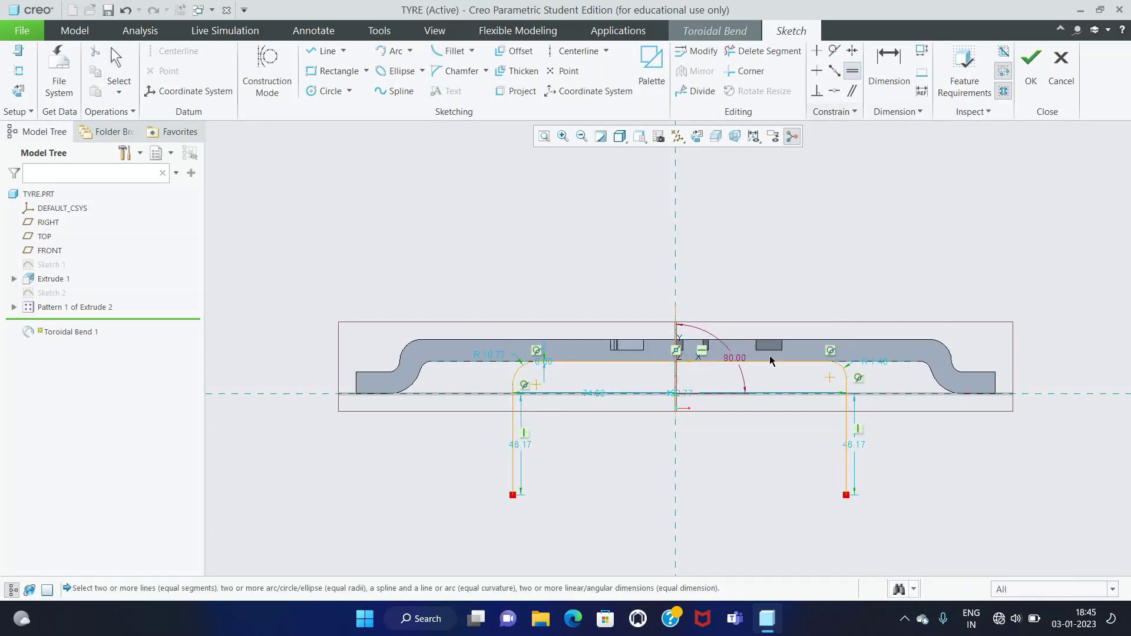
pyautogui.click(519, 371)
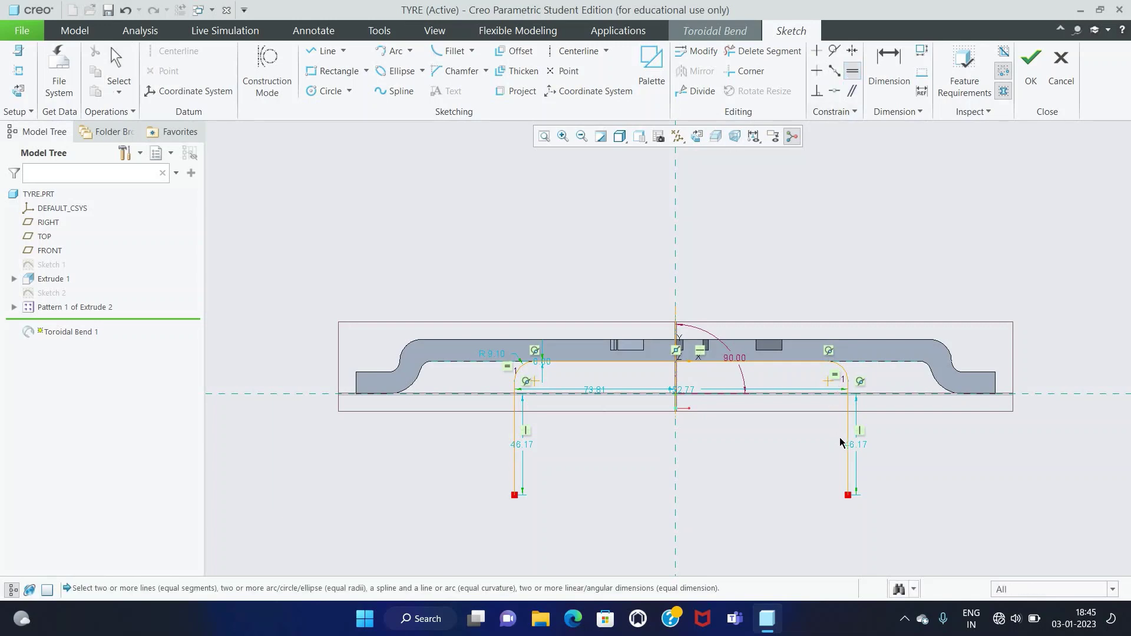
pyautogui.click(516, 467)
pyautogui.middleClick(500, 357)
# Step: Set the fillet radius to 20 and the leg length to 86
pyautogui.doubleClick(500, 356)
pyautogui.write('20')
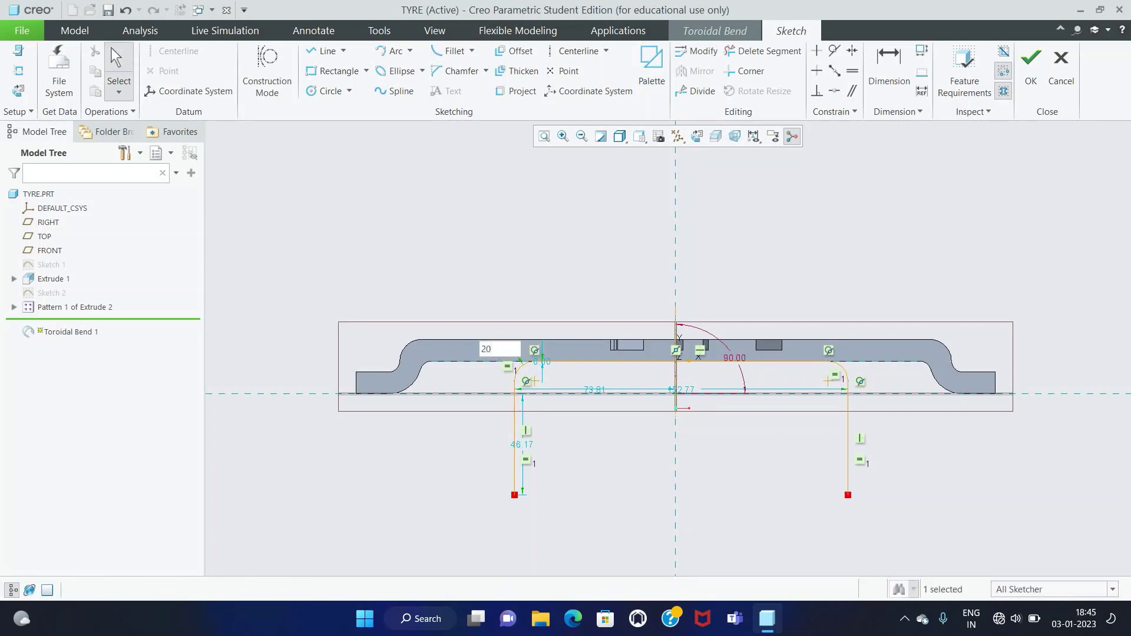
pyautogui.press('Return')
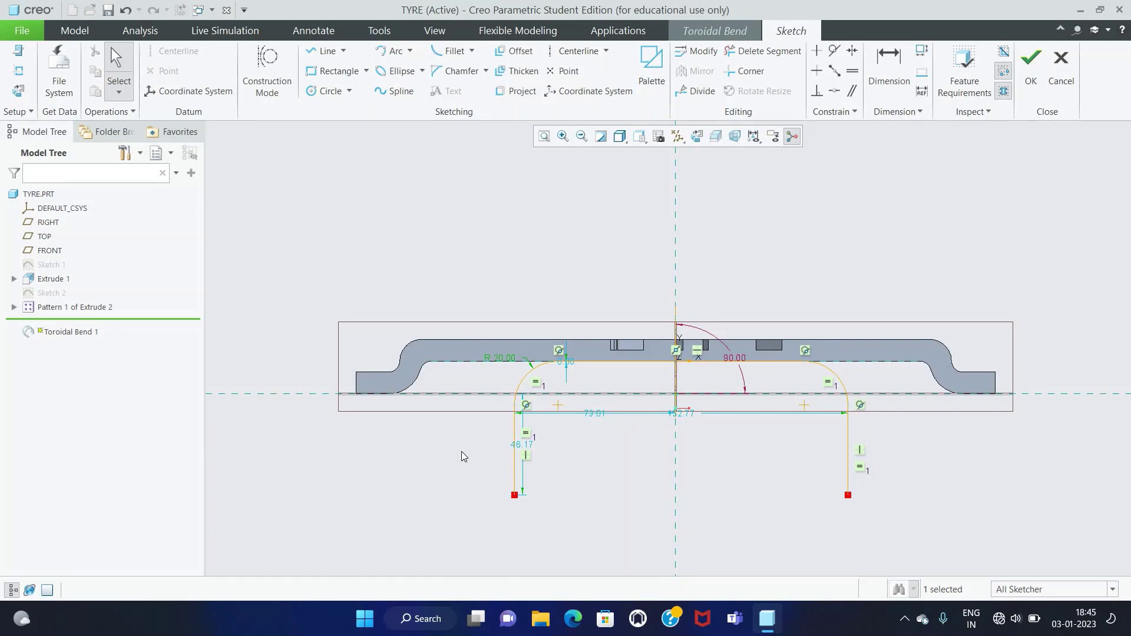
pyautogui.doubleClick(522, 445)
pyautogui.write('8')
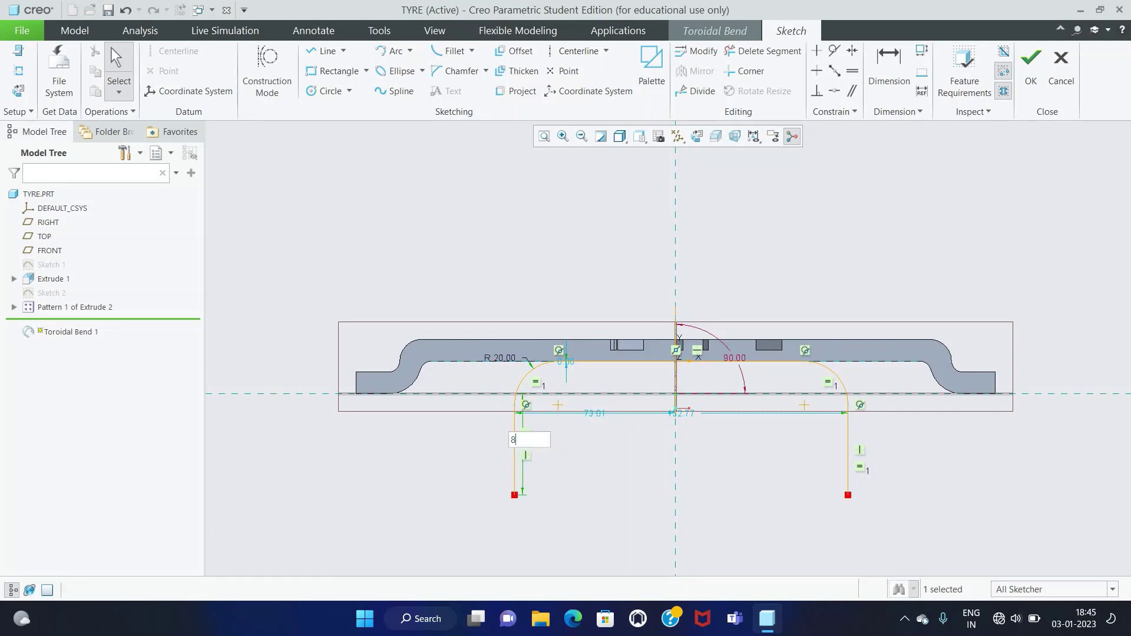
pyautogui.write('6')
pyautogui.press('Return')
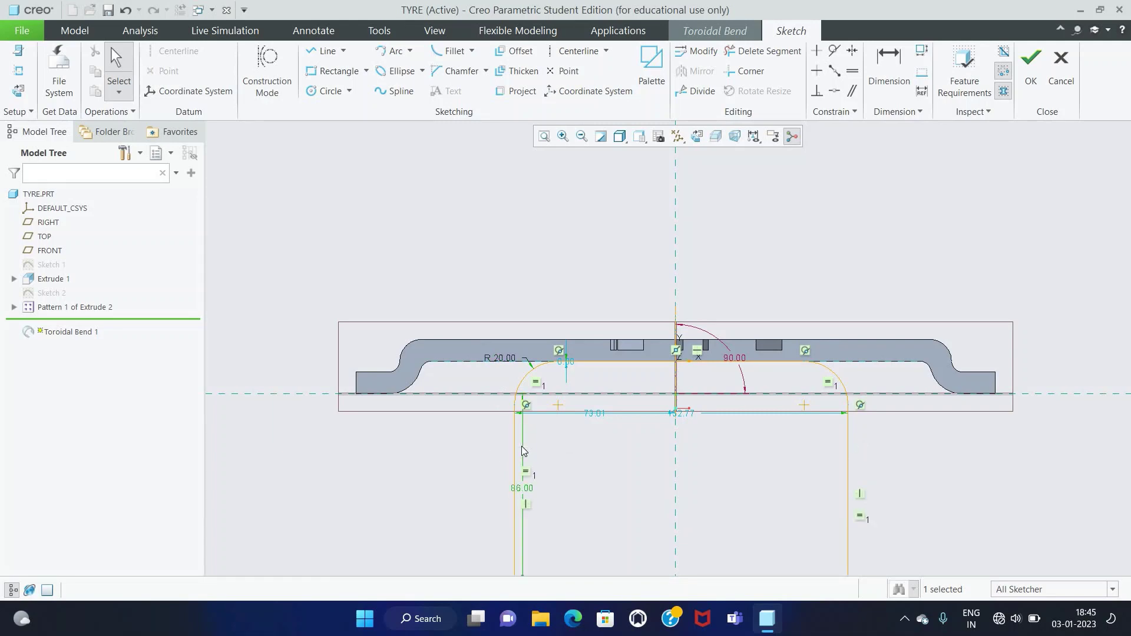
pyautogui.moveTo(592, 413); pyautogui.dragTo(589, 441)
pyautogui.moveTo(688, 417); pyautogui.dragTo(675, 472)
# Step: Set the overall width to 155 and the half-width to 155/2 to centre it
pyautogui.doubleClick(676, 471)
pyautogui.write('155')
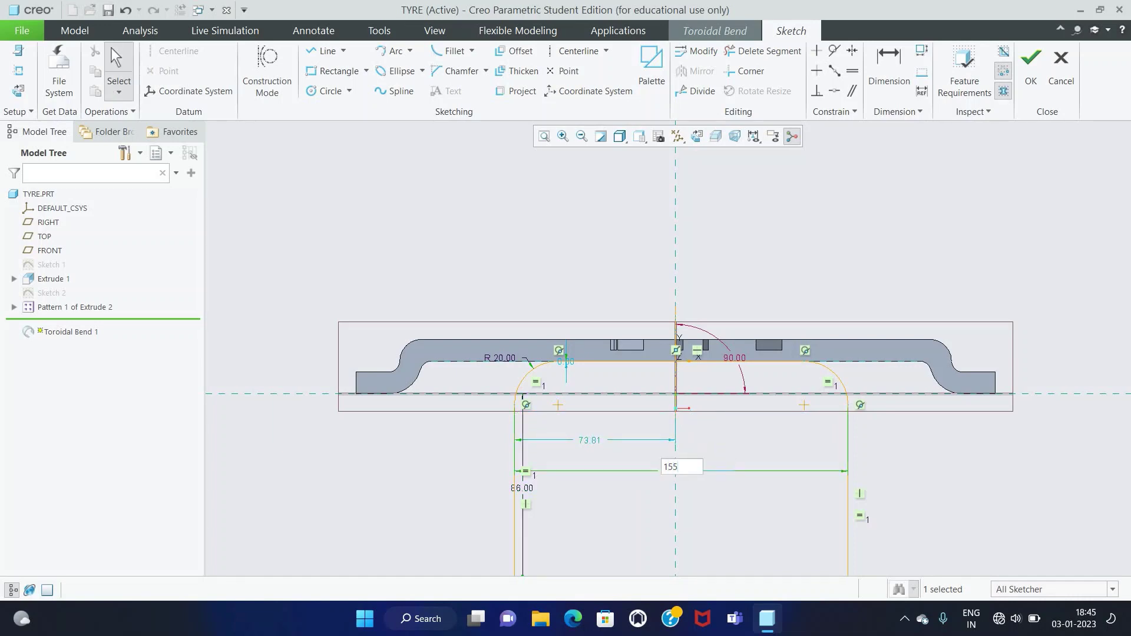
pyautogui.press('Return')
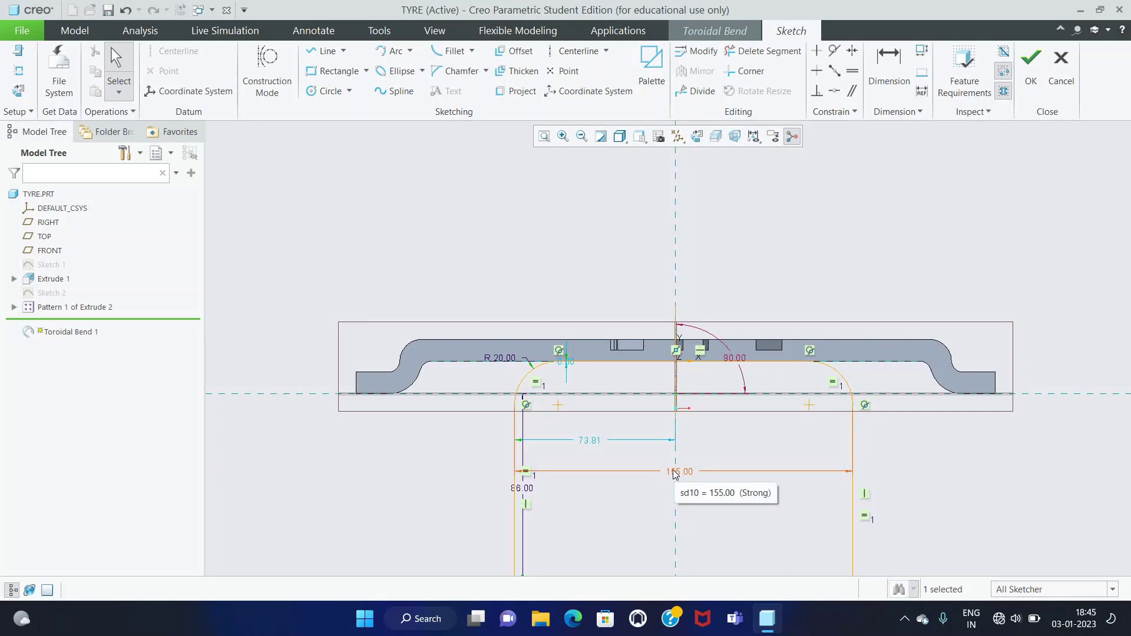
pyautogui.click(671, 471)
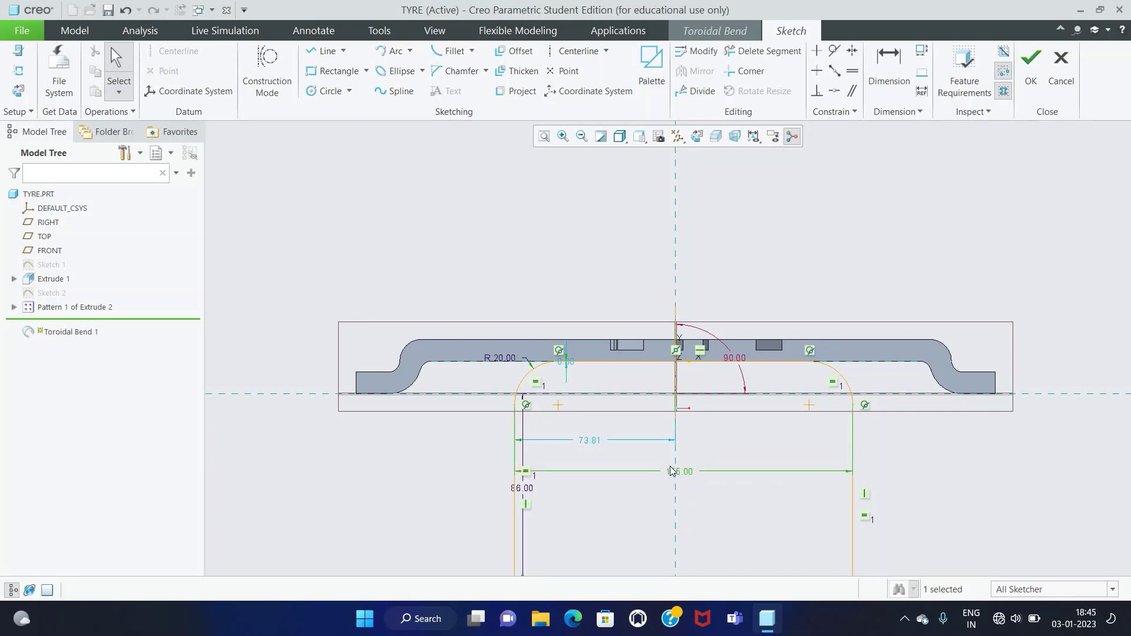
pyautogui.doubleClick(591, 443)
pyautogui.write('1')
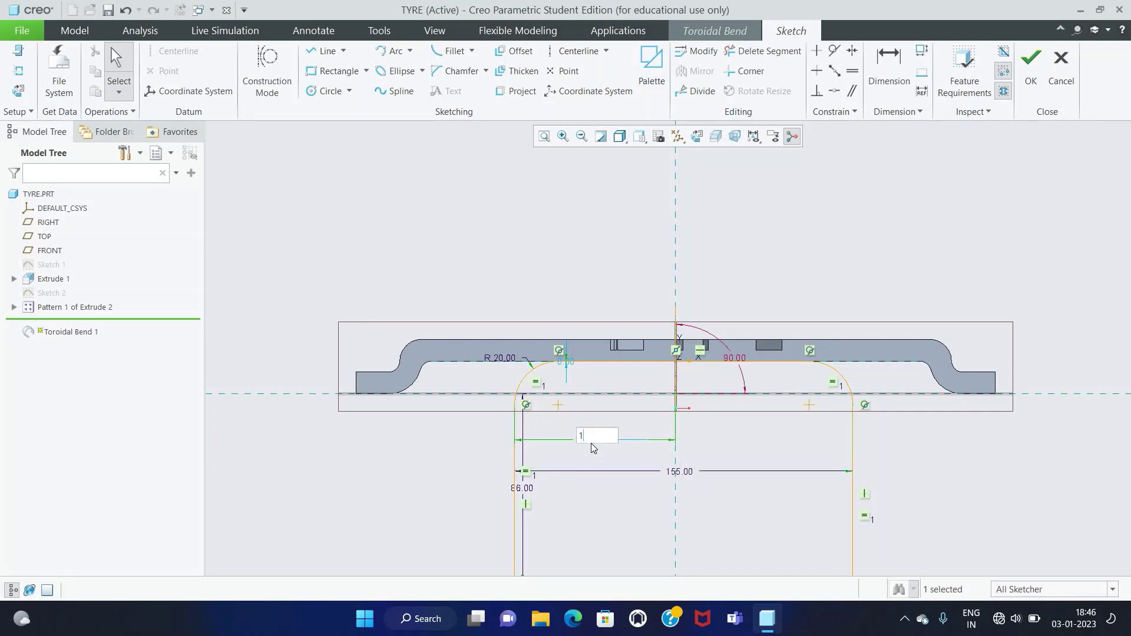
pyautogui.write('55/2')
pyautogui.press('Return')
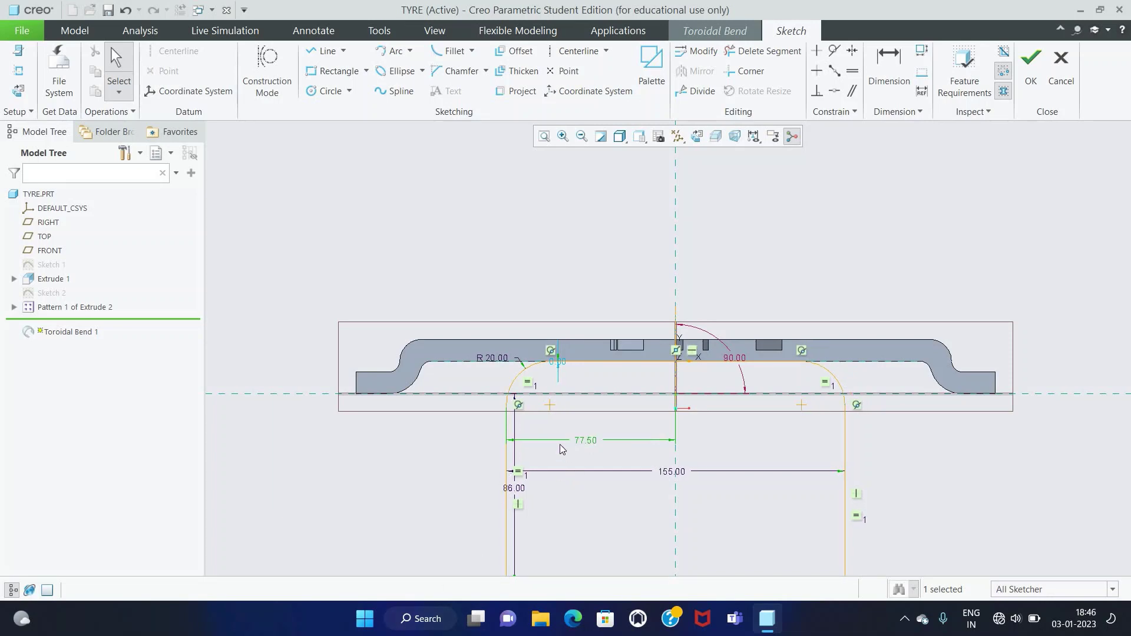
pyautogui.scroll(-3, 560, 448)
# Step: Accept the profile sketch, bend the solid geometry, and choose the 360 degrees Bend type
pyautogui.click(1031, 71)
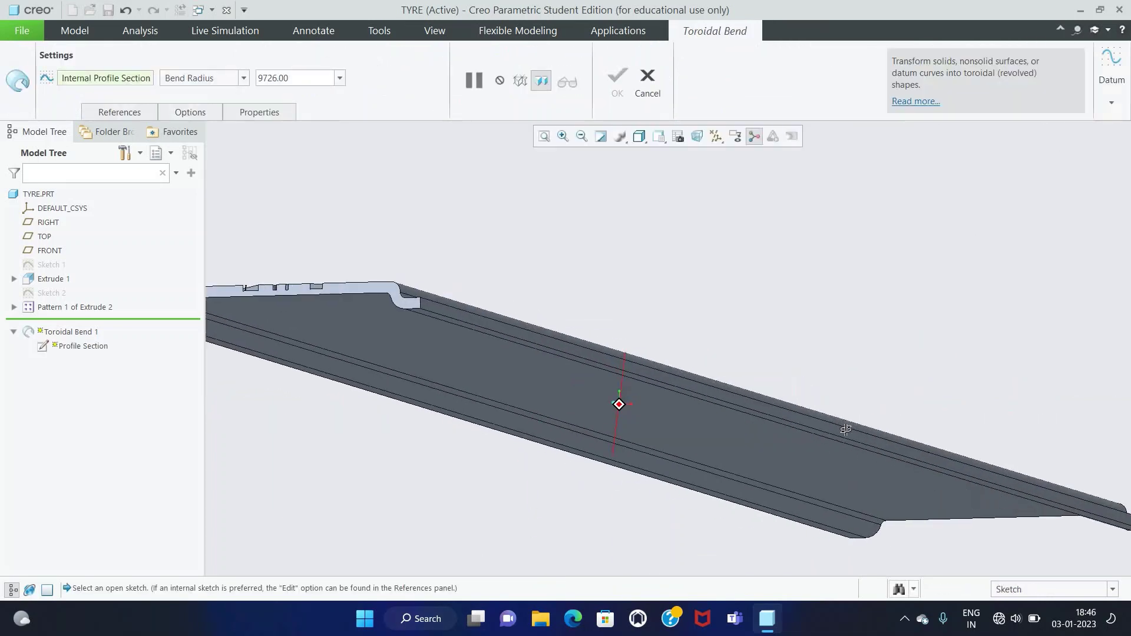
pyautogui.scroll(-3, 841, 446)
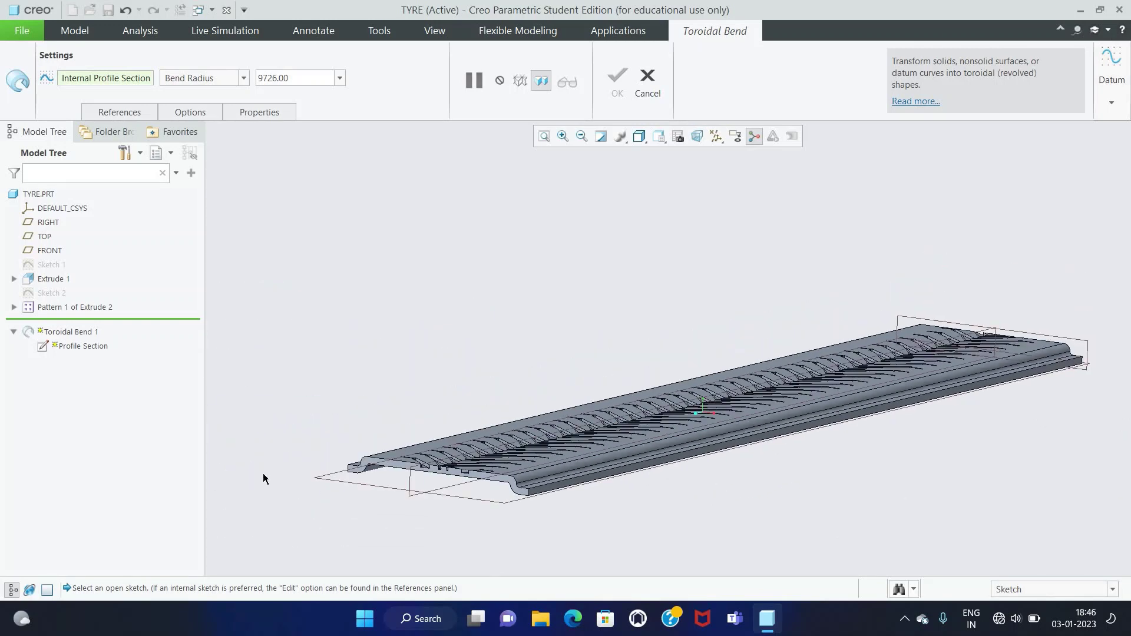
pyautogui.click(133, 117)
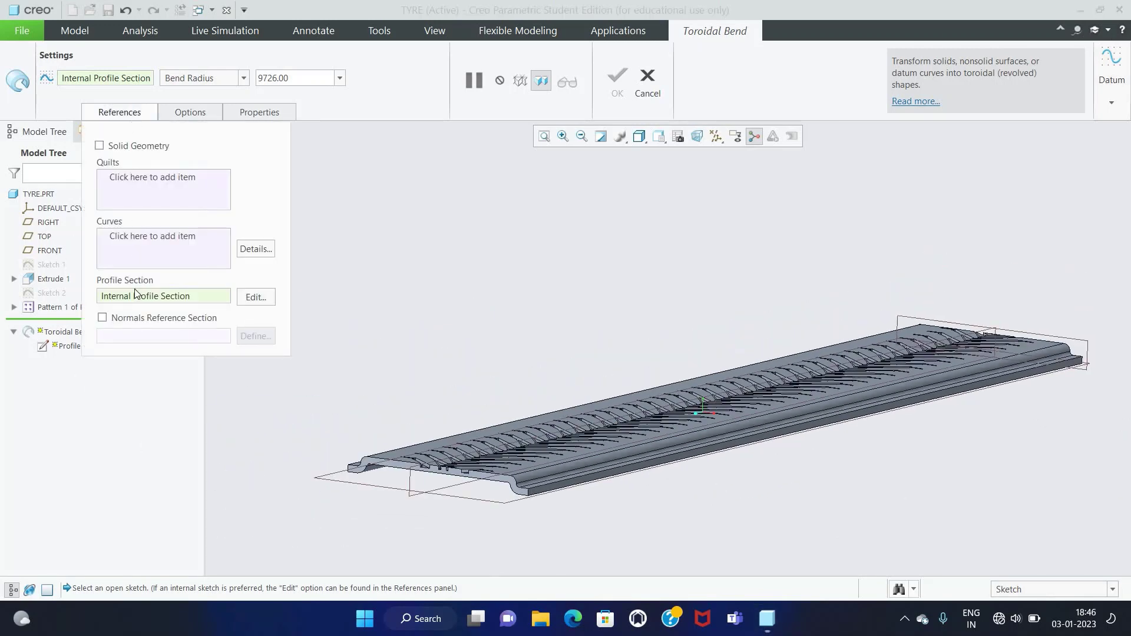
pyautogui.click(99, 146)
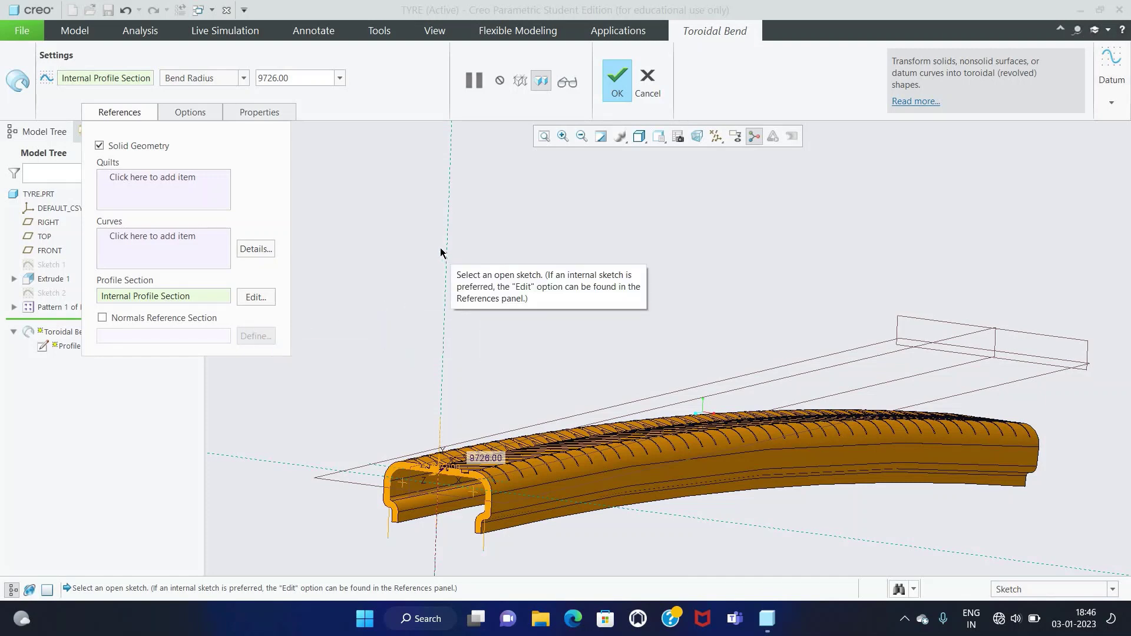
pyautogui.click(244, 78)
pyautogui.click(218, 117)
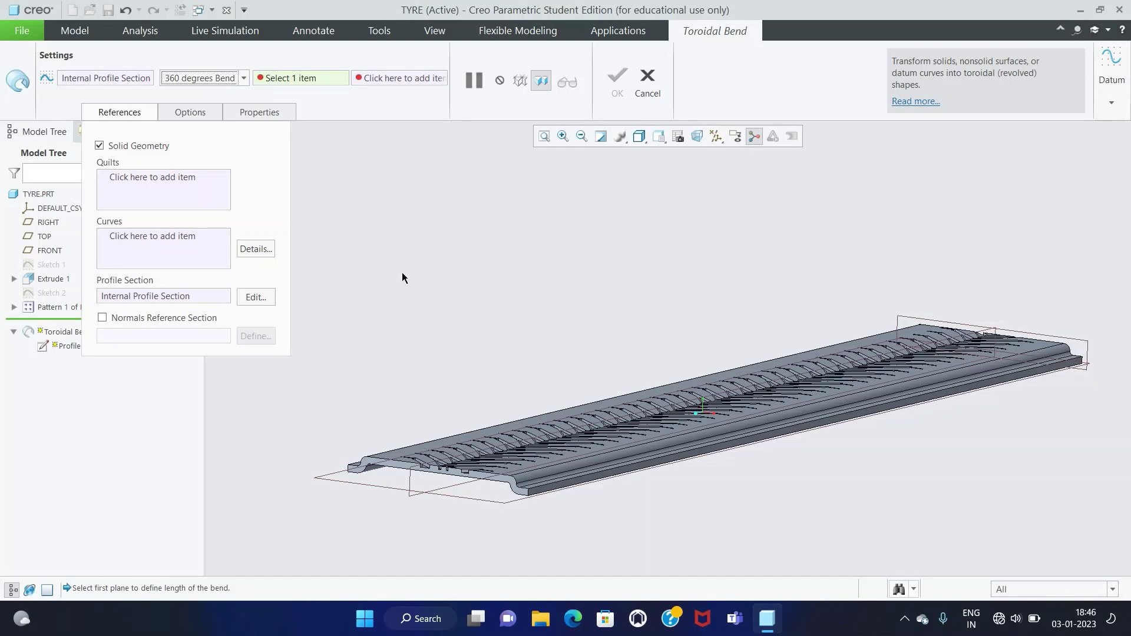
# Step: Pick the strip's two end faces as bend-length planes and confirm Toroidal Bend 1
pyautogui.click(478, 485)
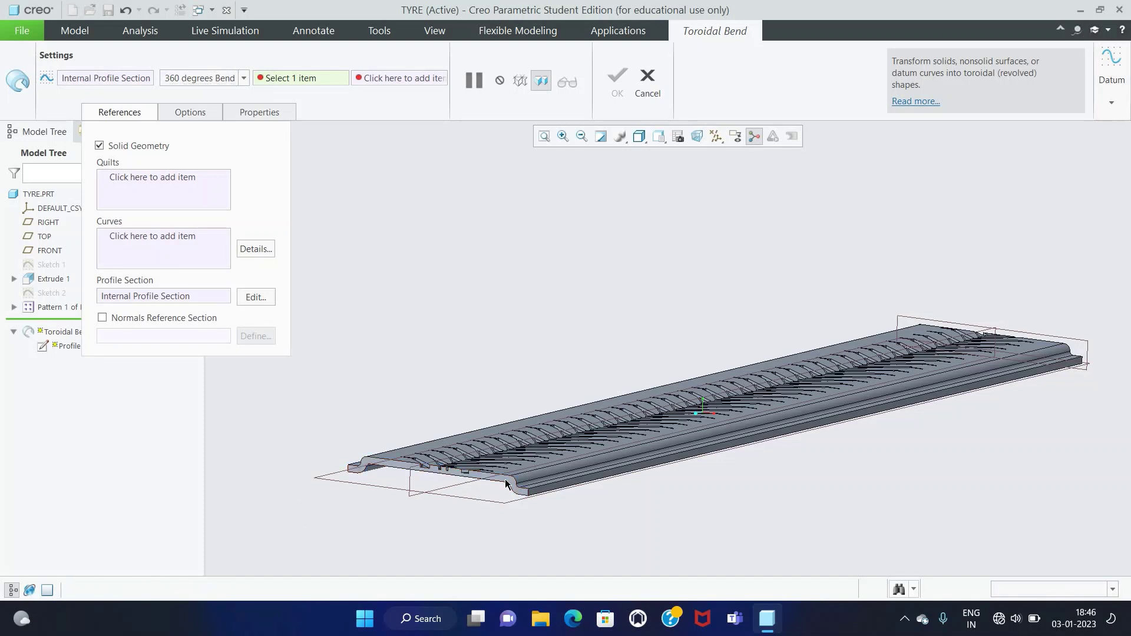
pyautogui.moveTo(790, 497); pyautogui.dragTo(684, 485, button='middle')
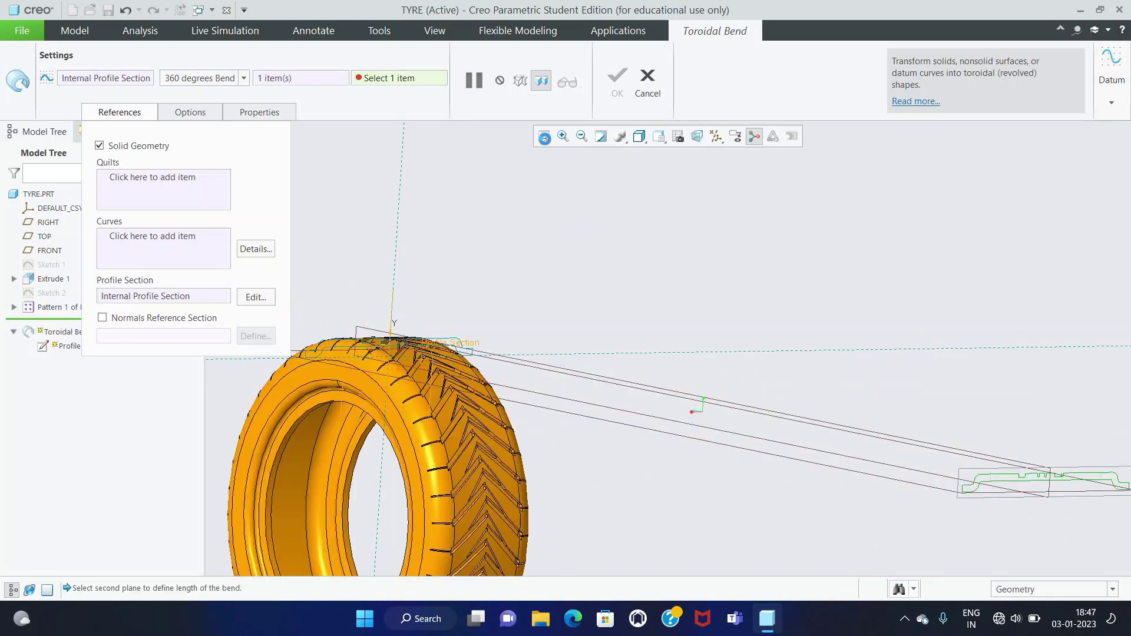
pyautogui.click(544, 137)
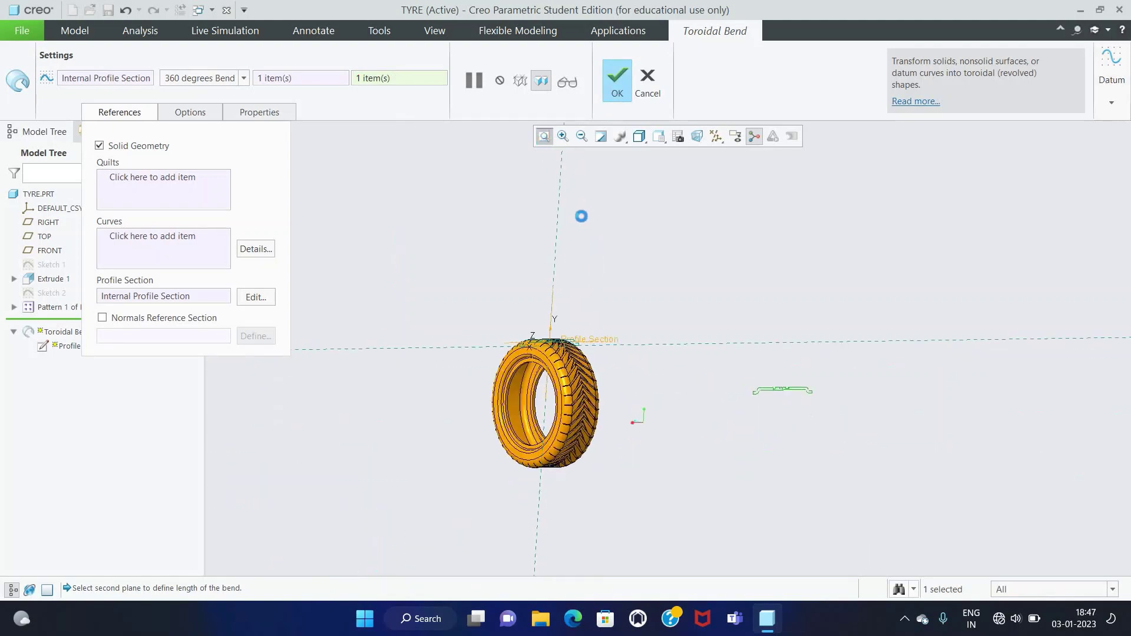
pyautogui.moveTo(581, 216); pyautogui.dragTo(687, 476, button='middle')
pyautogui.scroll(-3, 680, 461)
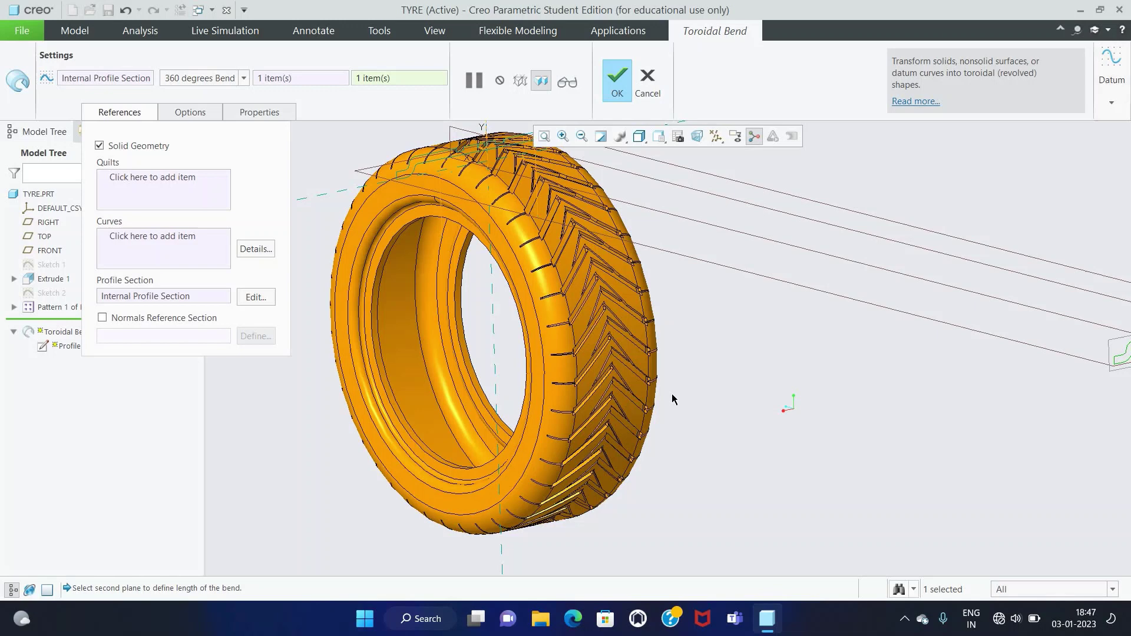
pyautogui.click(609, 88)
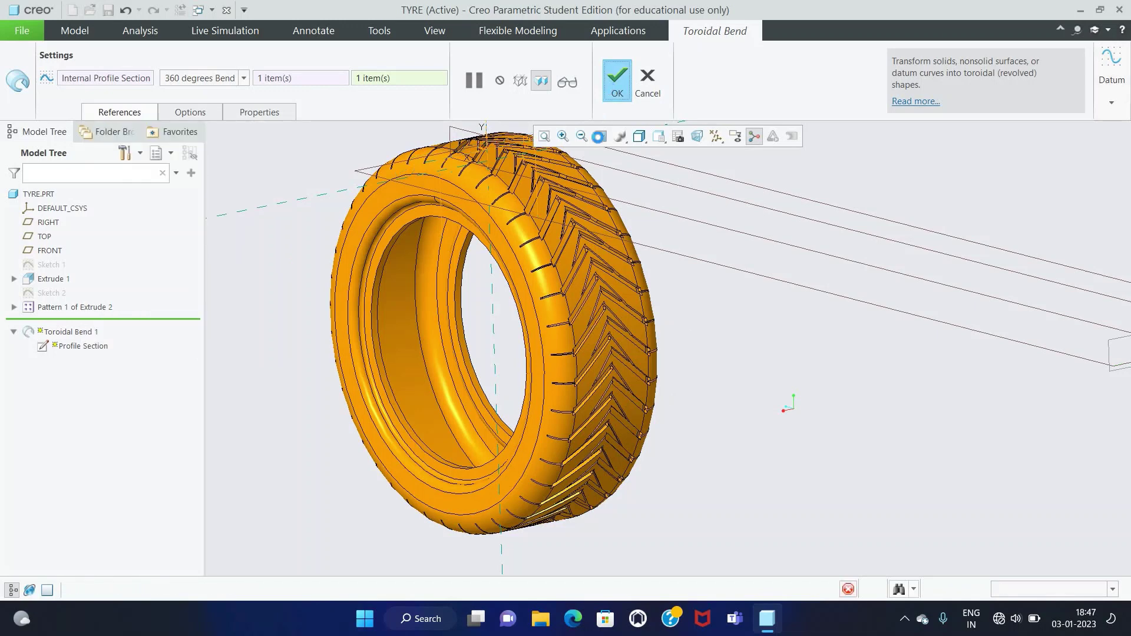
# Step: Create datum axis A_8 through the tyre's inner surface
pyautogui.click(741, 353)
pyautogui.click(545, 136)
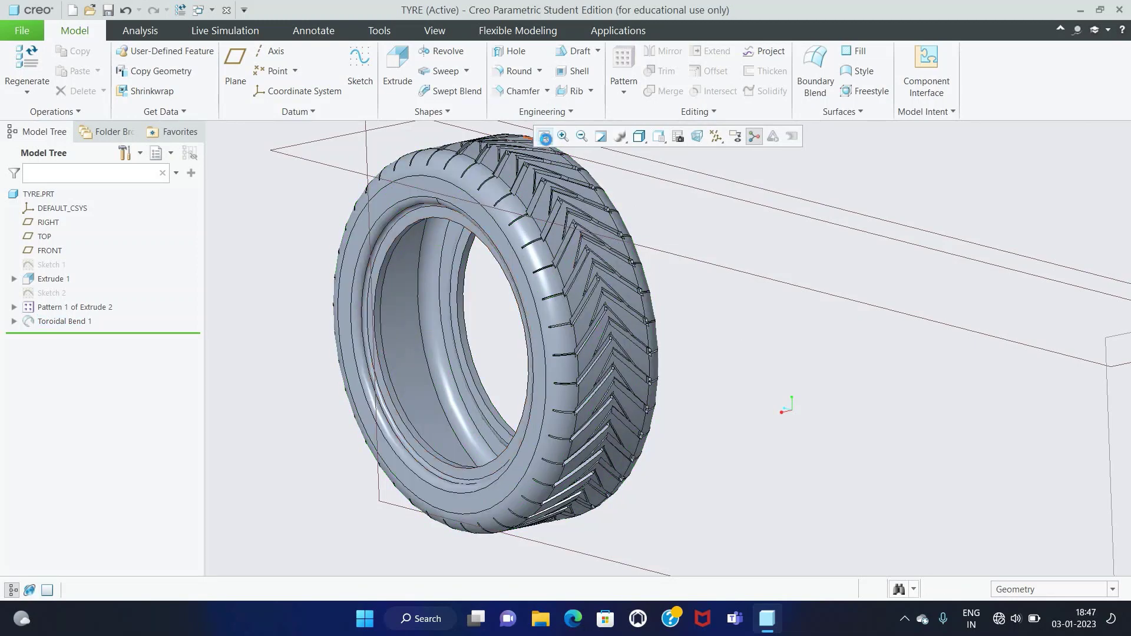
pyautogui.scroll(-2, 452, 315)
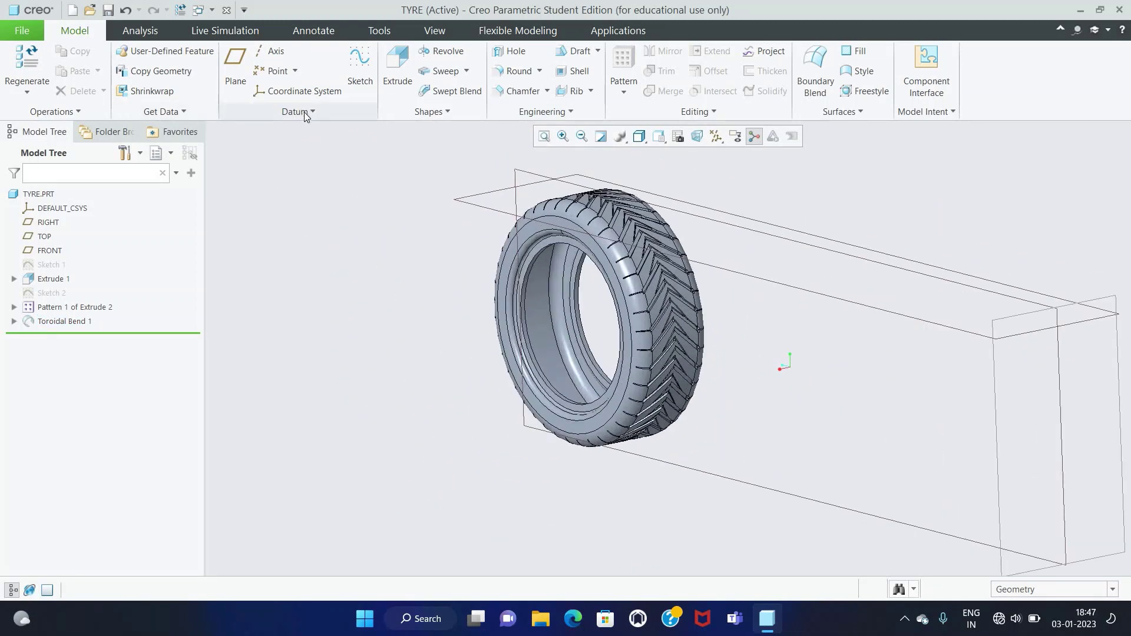
pyautogui.click(269, 54)
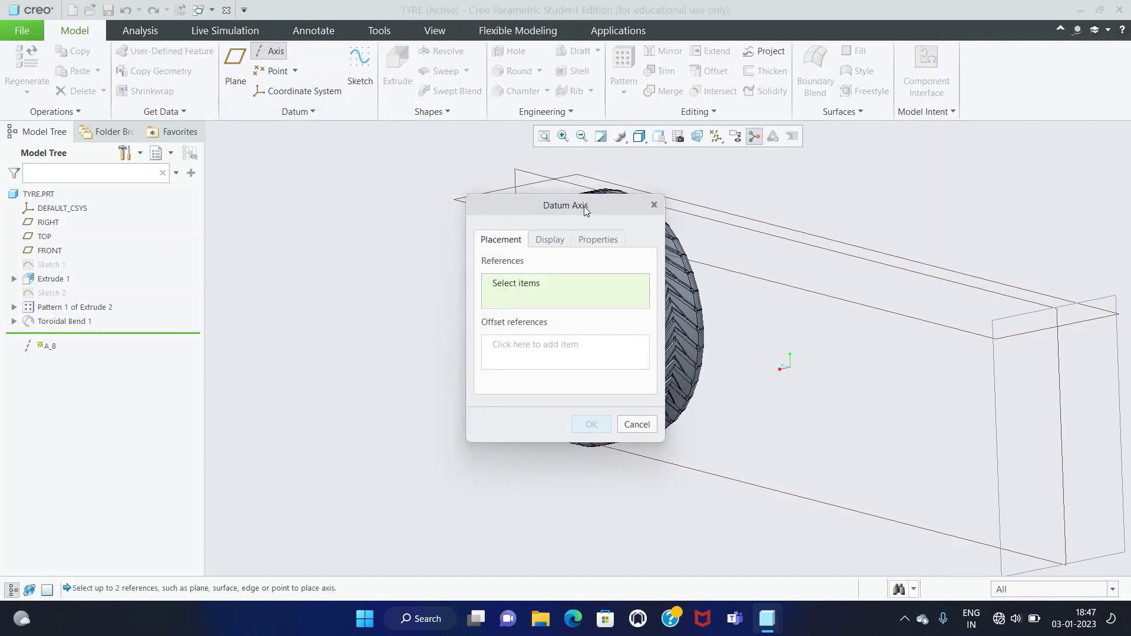
pyautogui.moveTo(585, 207); pyautogui.dragTo(928, 188)
pyautogui.click(533, 287)
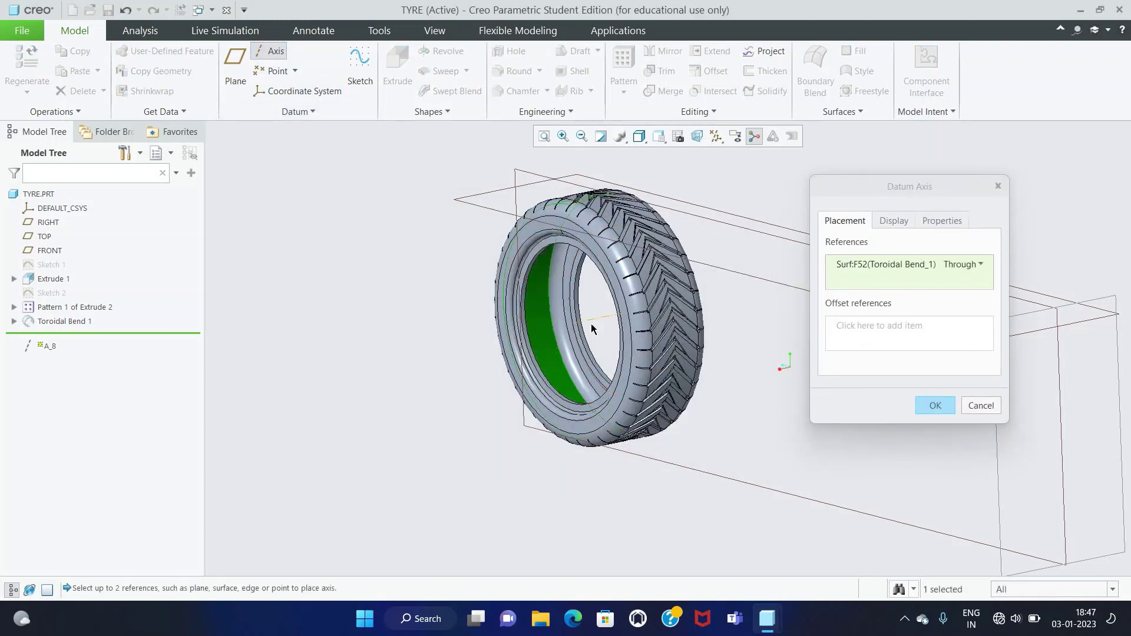
pyautogui.click(934, 405)
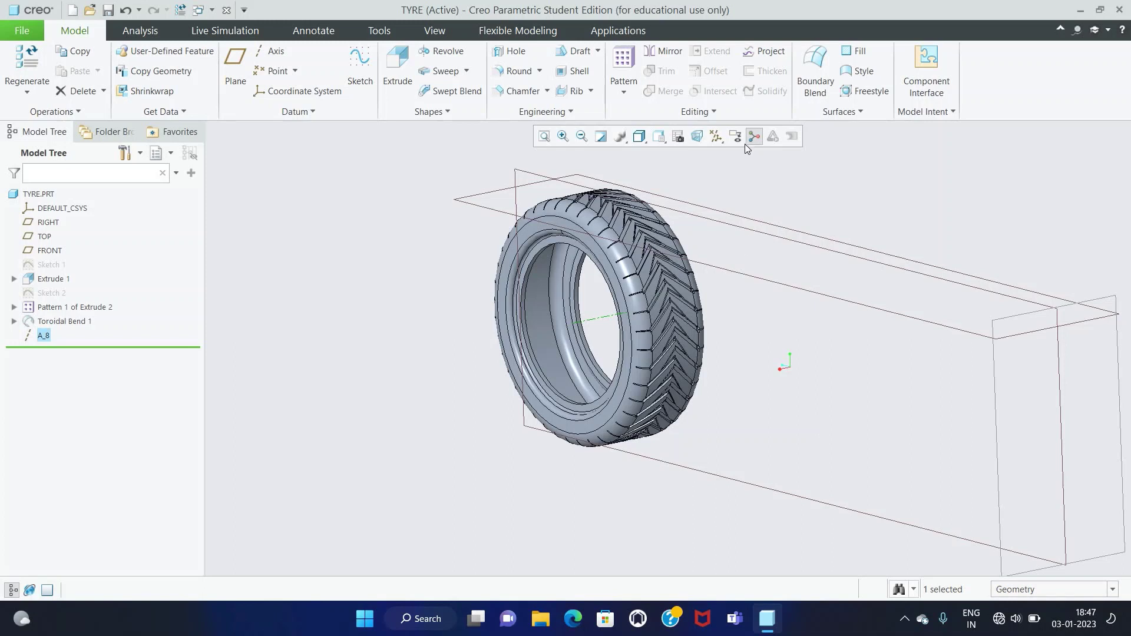
# Step: Hide the datum planes using the datum display filter
pyautogui.click(720, 140)
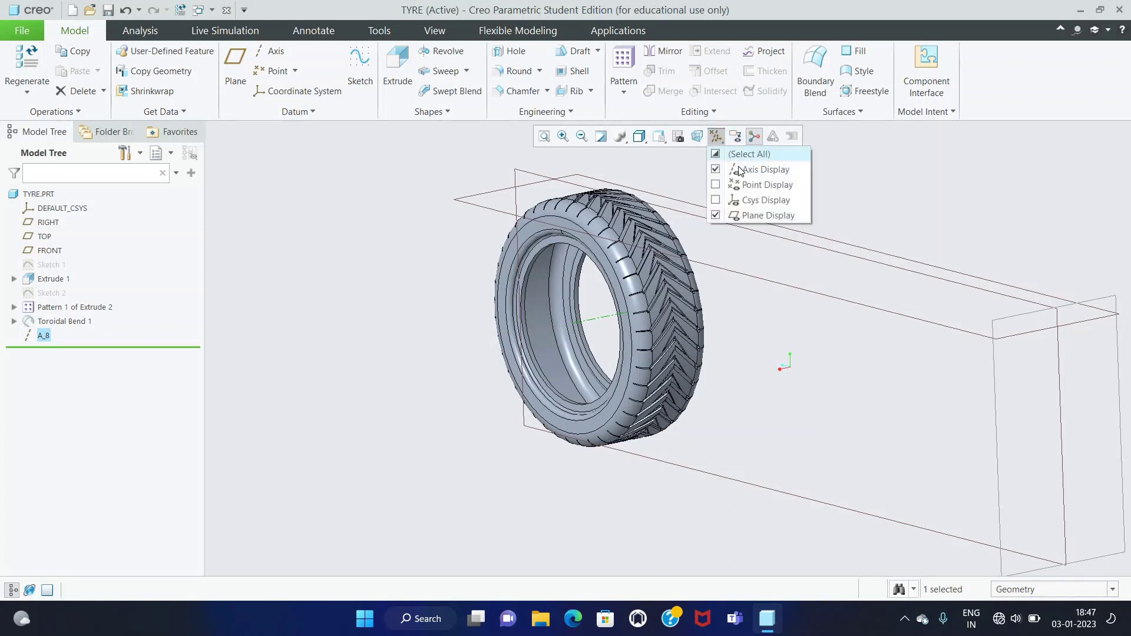
pyautogui.click(725, 216)
pyautogui.scroll(-2, 574, 185)
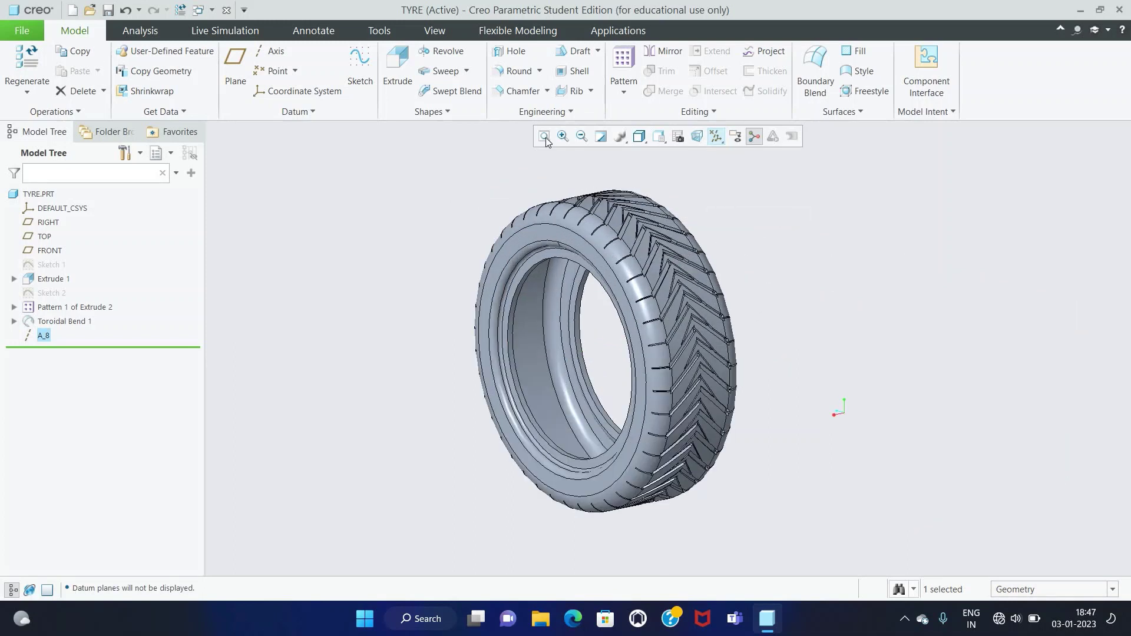
# Step: Add Round 1 with radius 5 on the tyre's inner rim edge
pyautogui.click(512, 72)
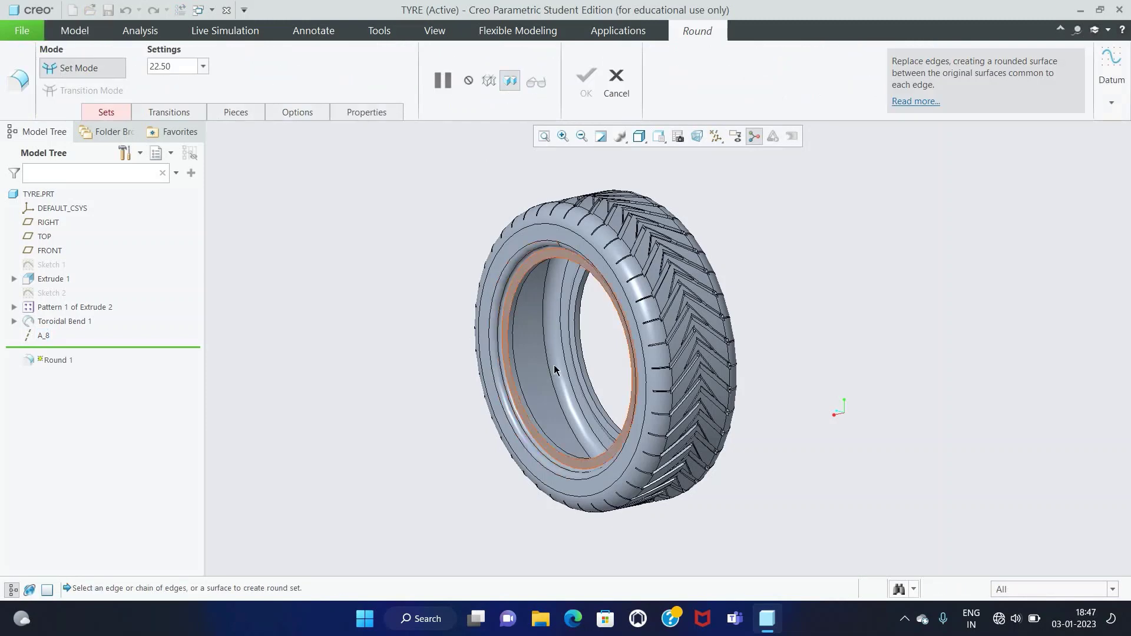
pyautogui.scroll(-2, 553, 366)
pyautogui.scroll(-2, 539, 358)
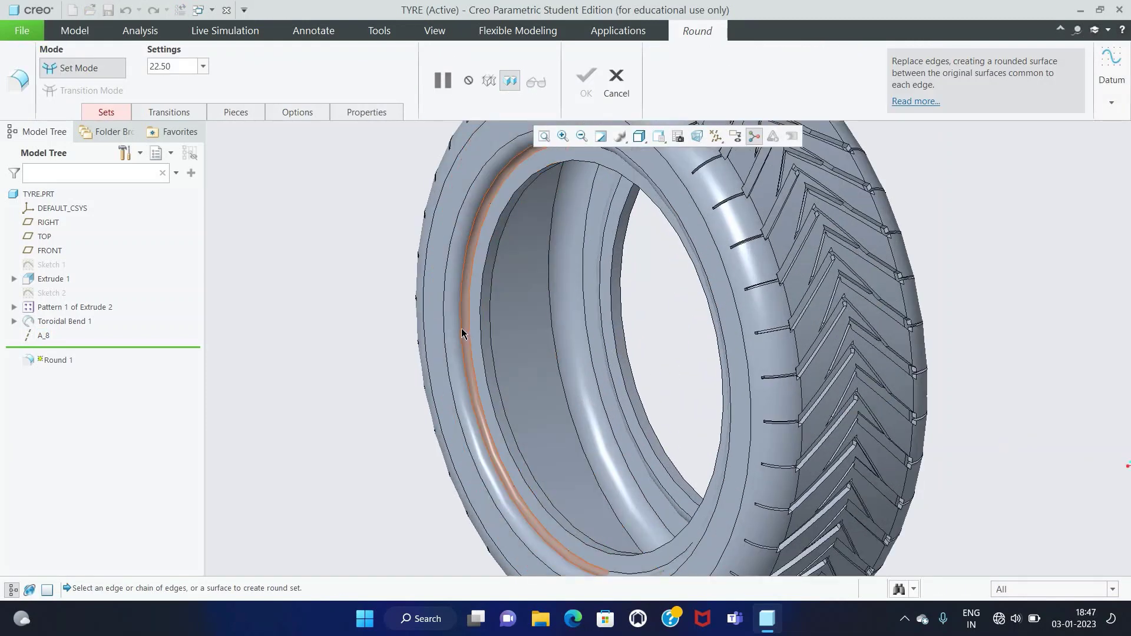
pyautogui.click(480, 301)
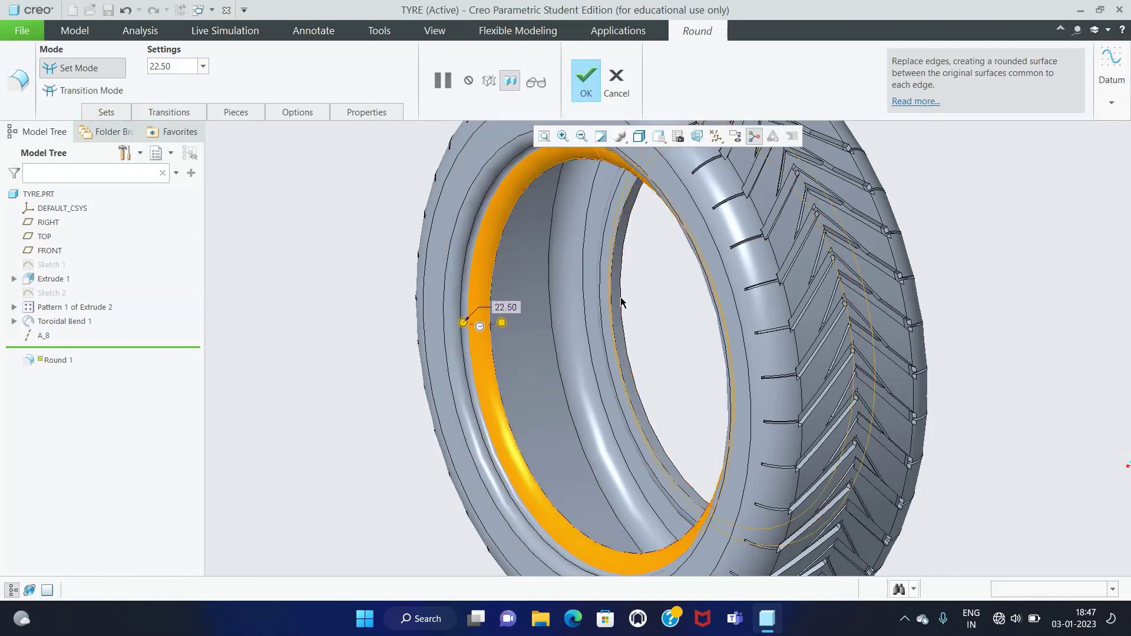
pyautogui.doubleClick(171, 66)
pyautogui.write('5')
pyautogui.press('Return')
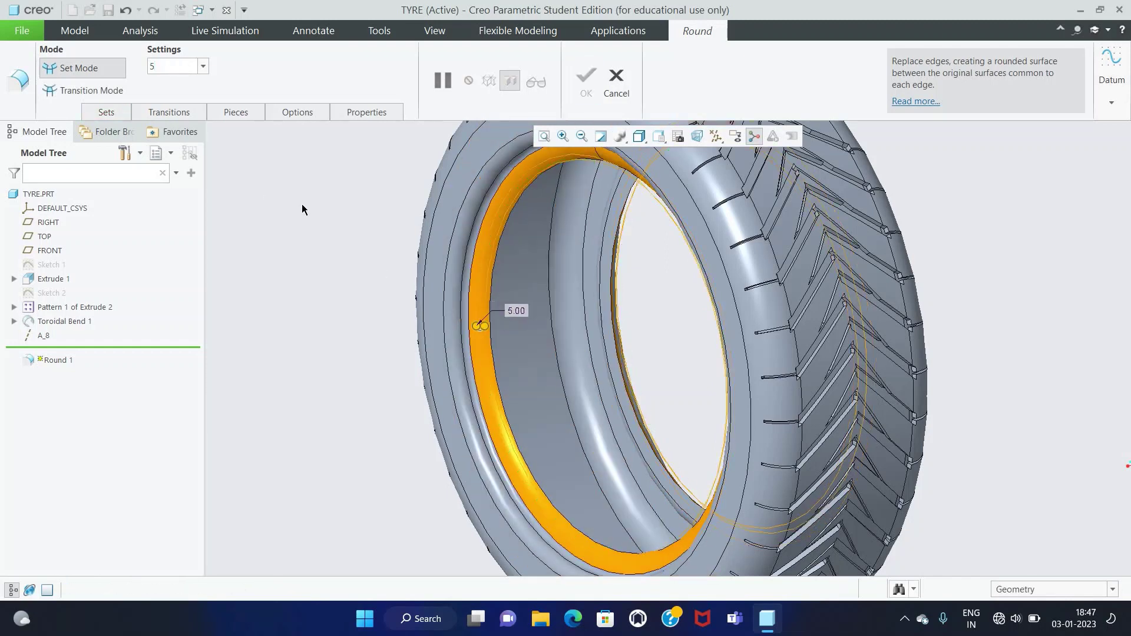
pyautogui.click(582, 87)
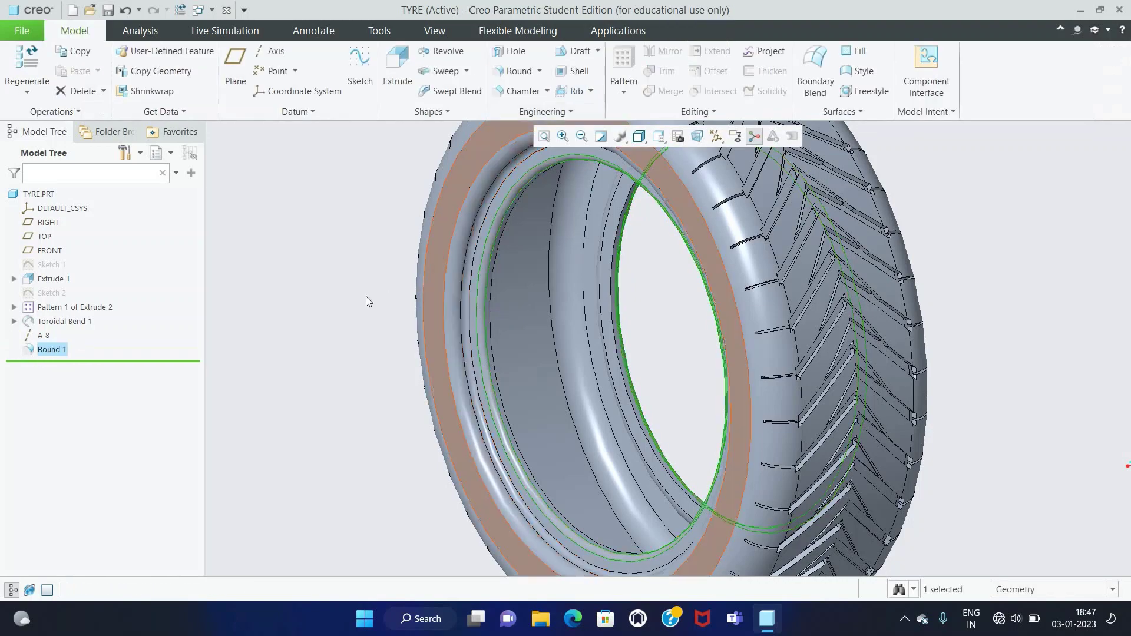
pyautogui.scroll(3, 348, 299)
pyautogui.moveTo(307, 377); pyautogui.dragTo(413, 263, button='middle')
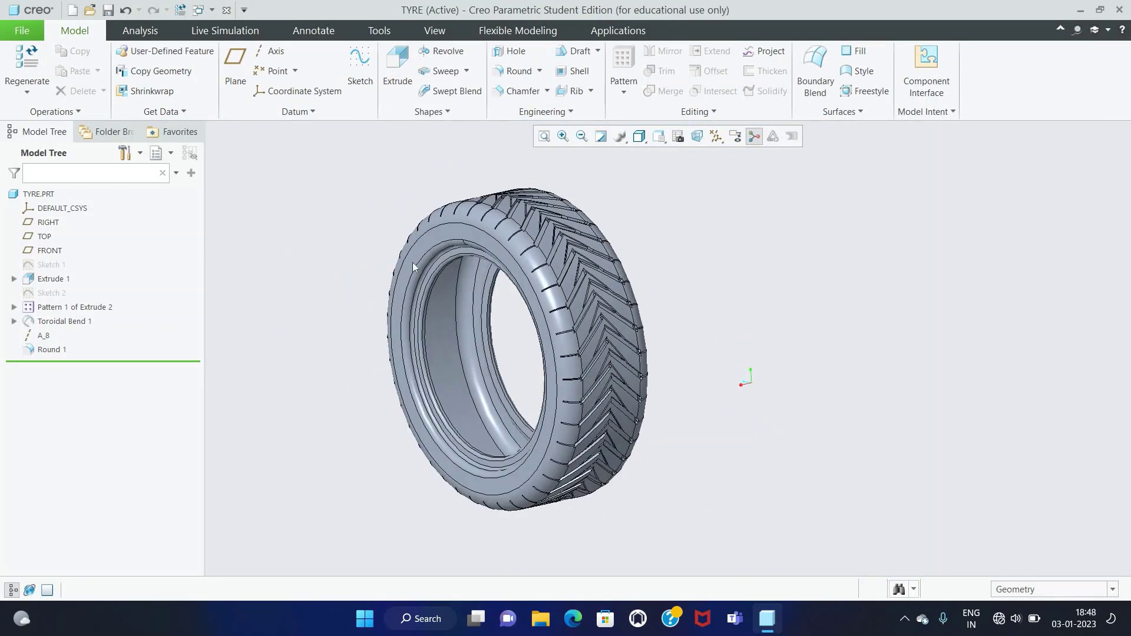
# Step: Save the tyre part as TYRE.PRT in the Desktop folder
pyautogui.click(26, 34)
pyautogui.click(46, 108)
pyautogui.click(339, 223)
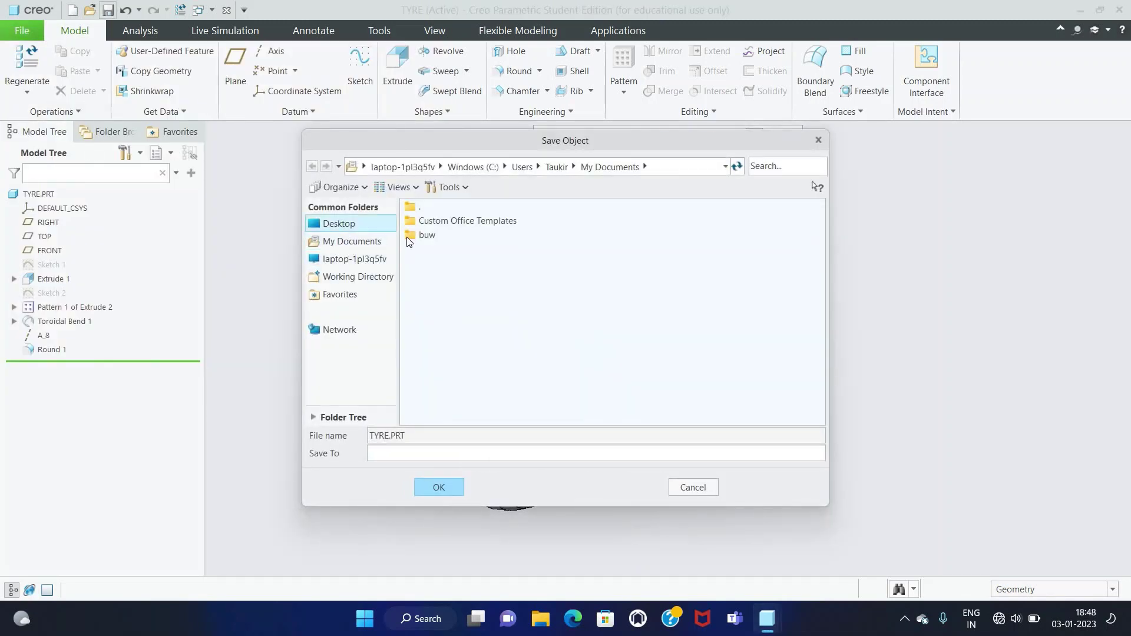
pyautogui.click(438, 489)
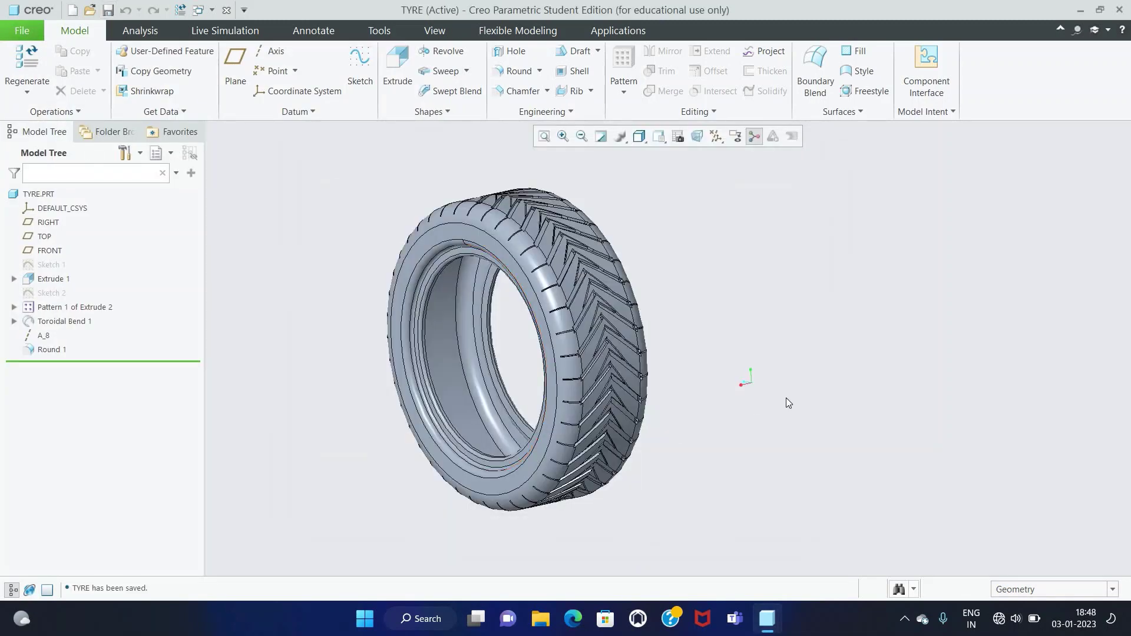